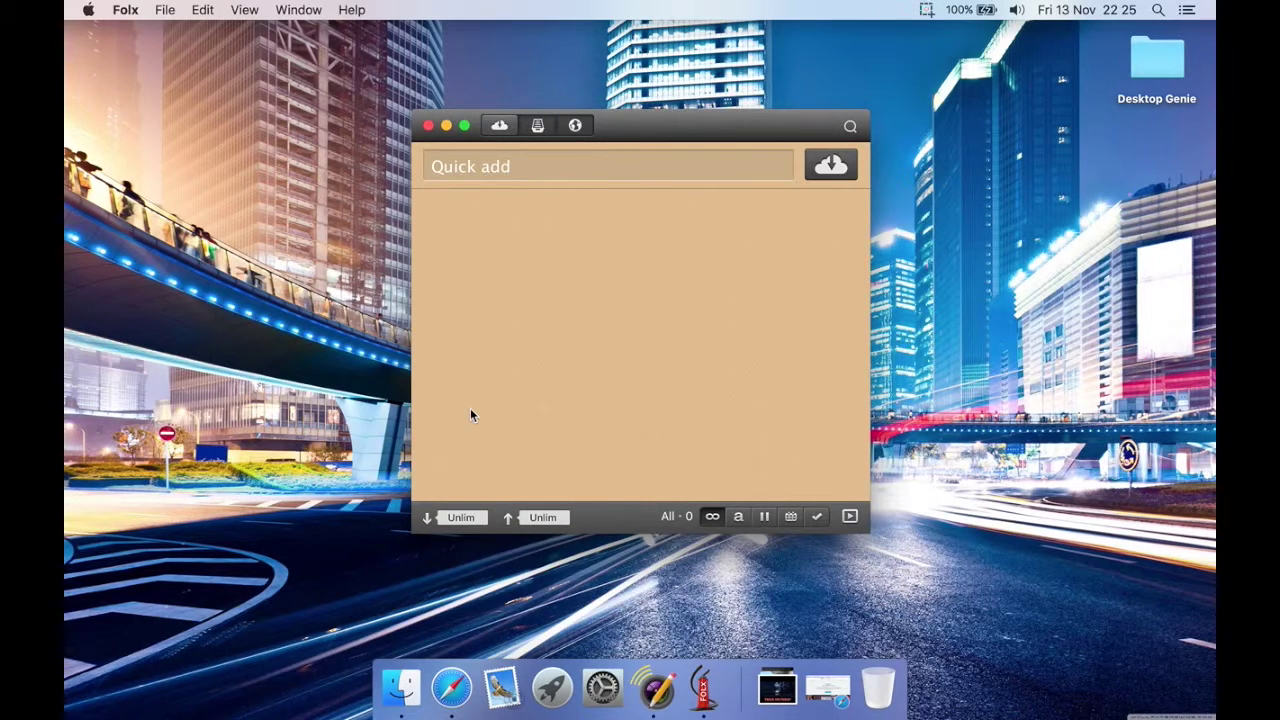
- Examine the available download speed limits in the main window without changing the current one
left_click(469, 518)
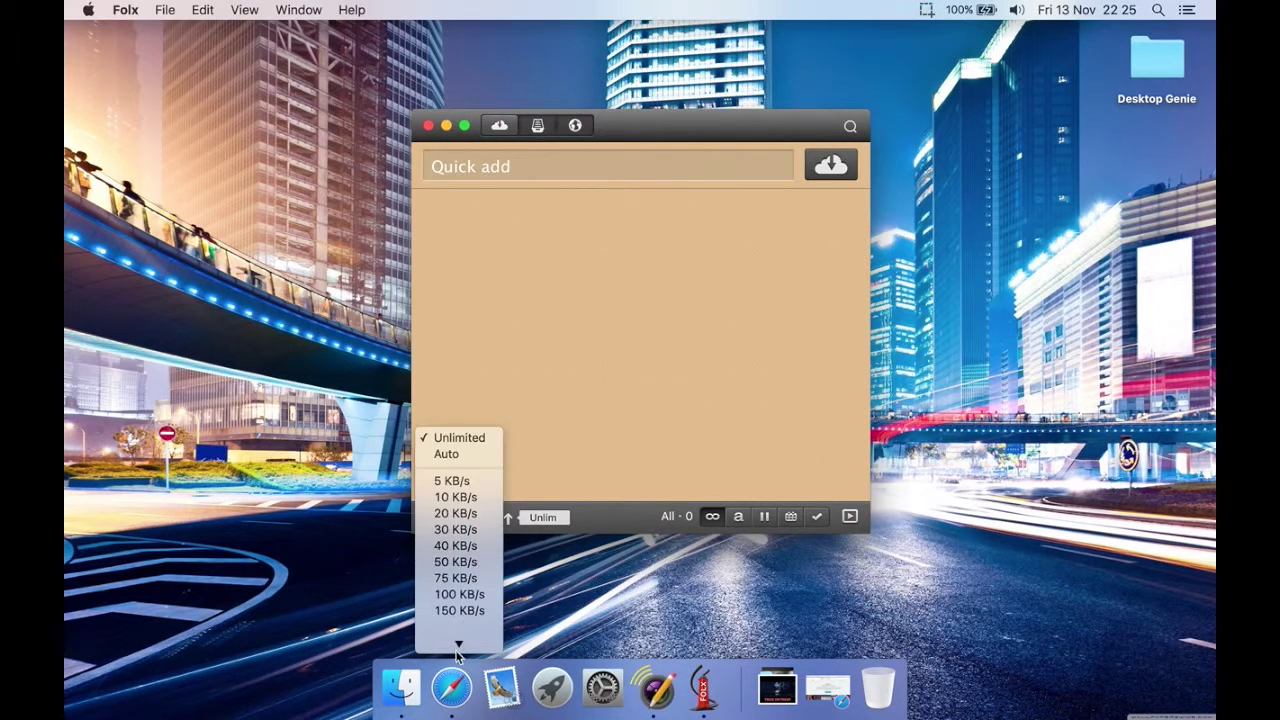
mouse_move(455, 652)
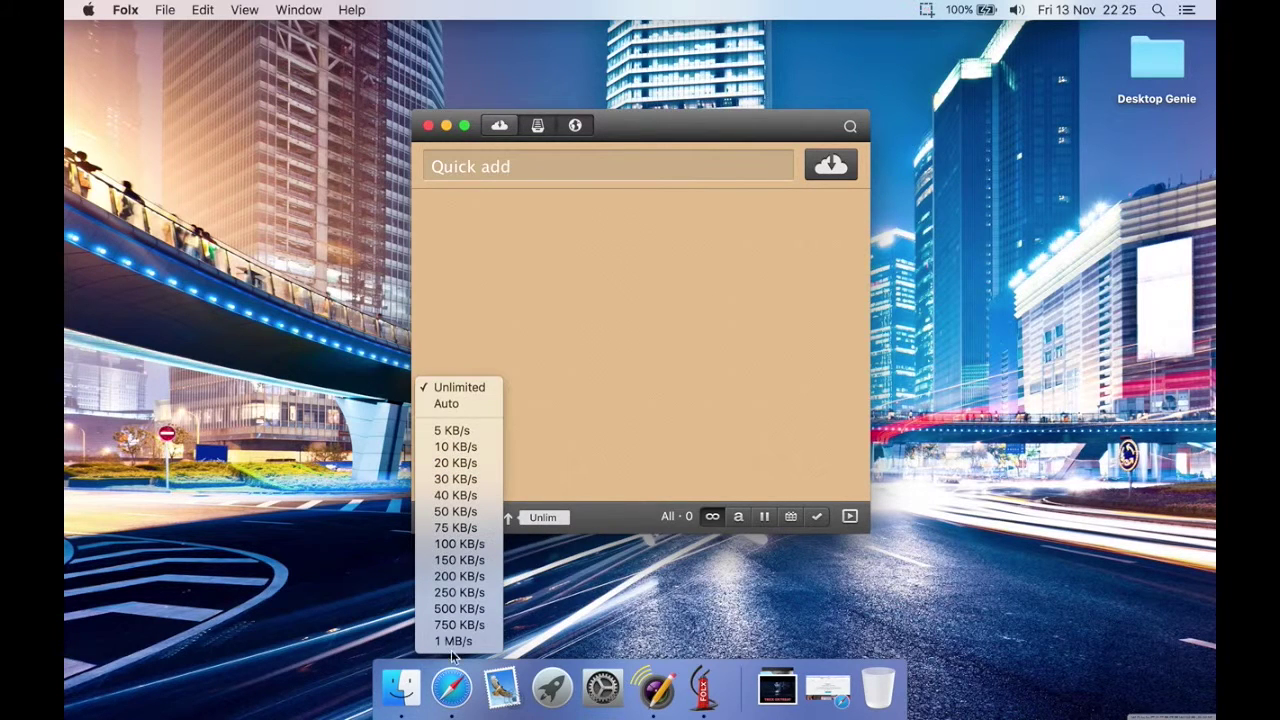
left_click(608, 426)
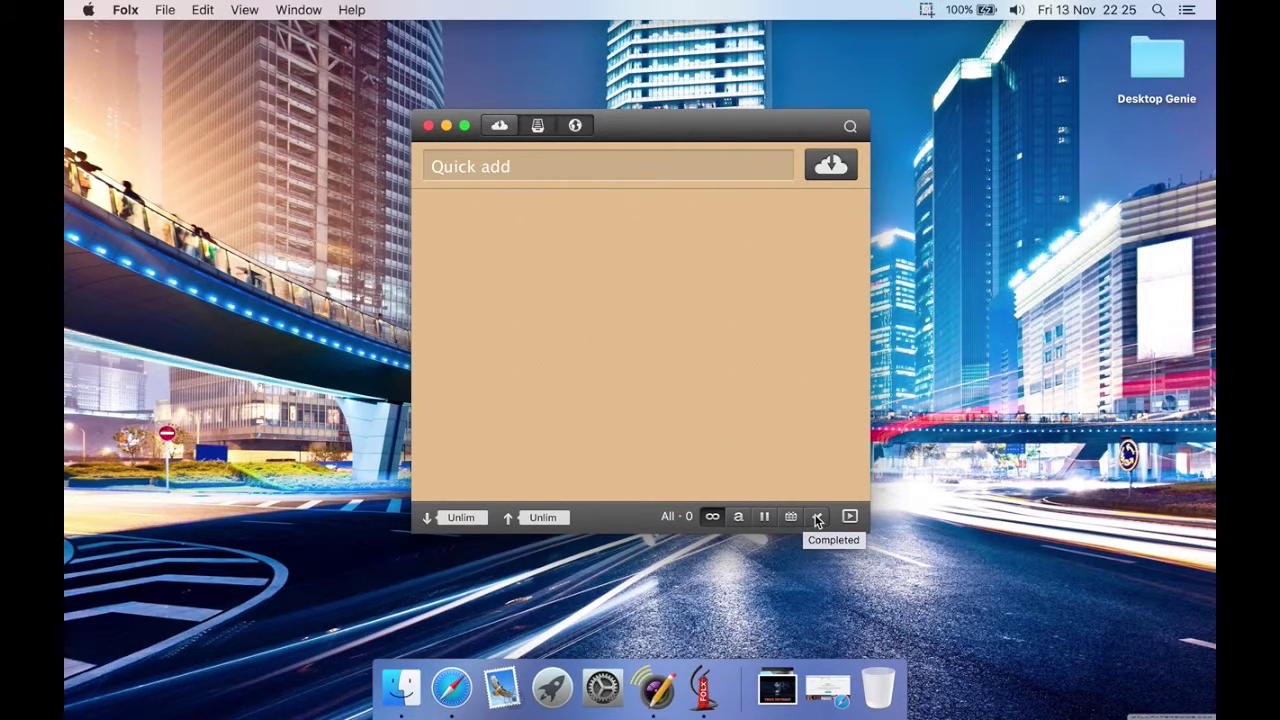
- Show the tags panel, look through the application, movie and music tags, and hide the panel again
left_click(850, 516)
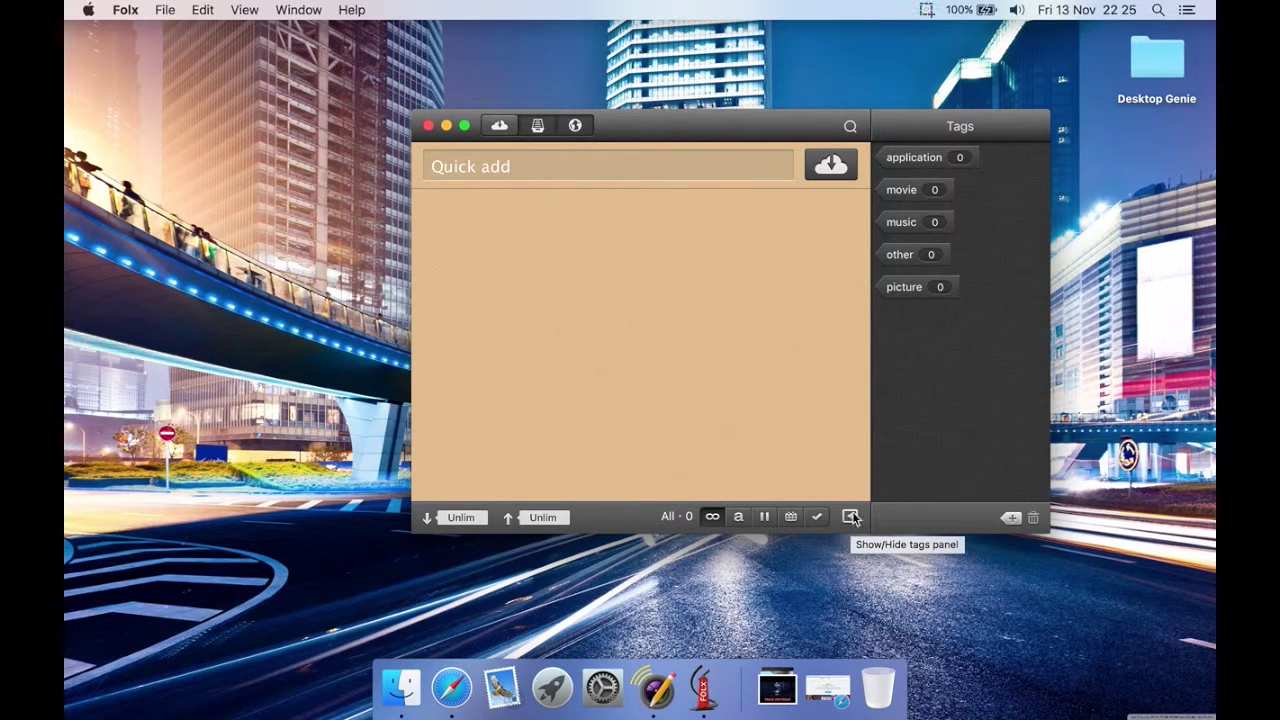
left_click(901, 162)
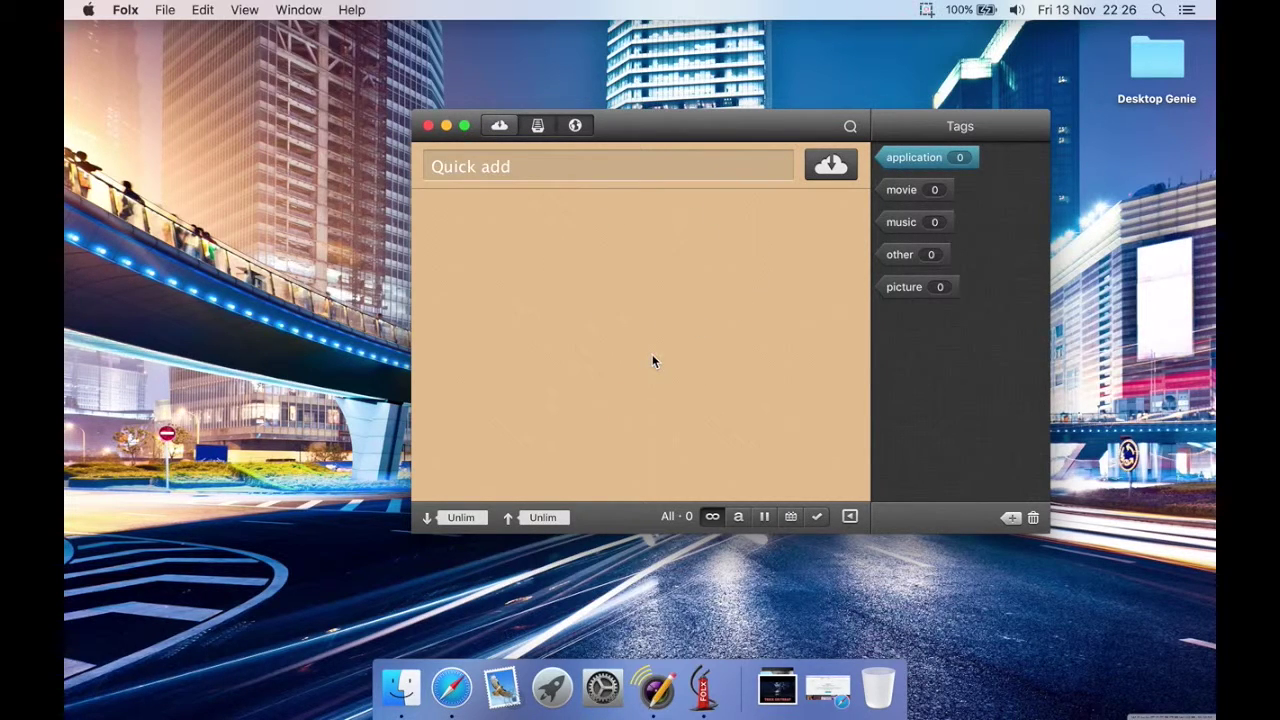
left_click(908, 191)
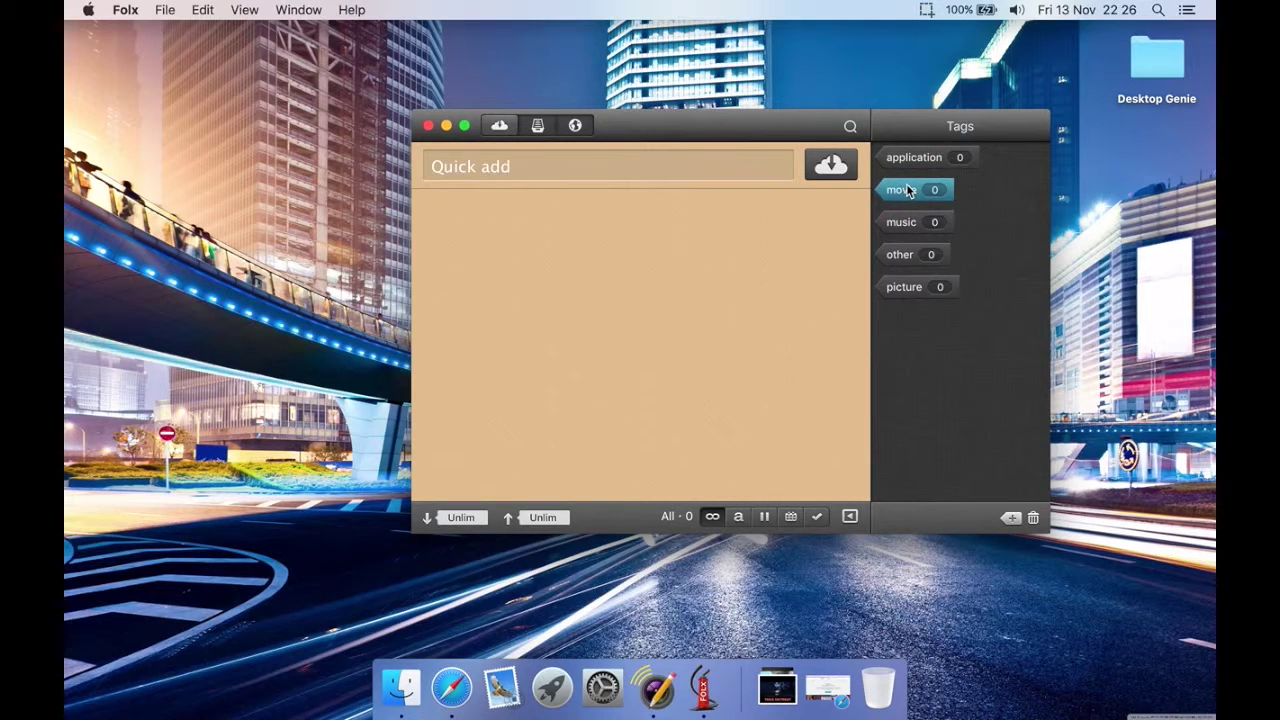
left_click(905, 224)
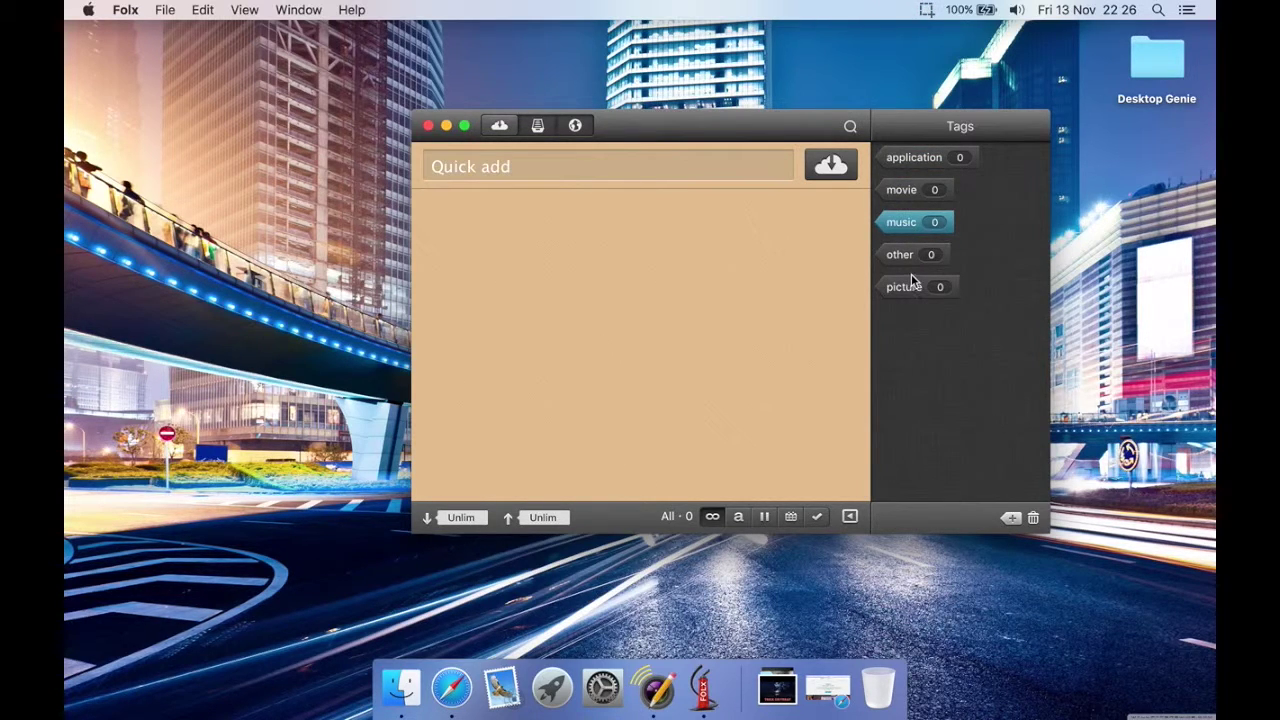
left_click(932, 162)
left_click(938, 343)
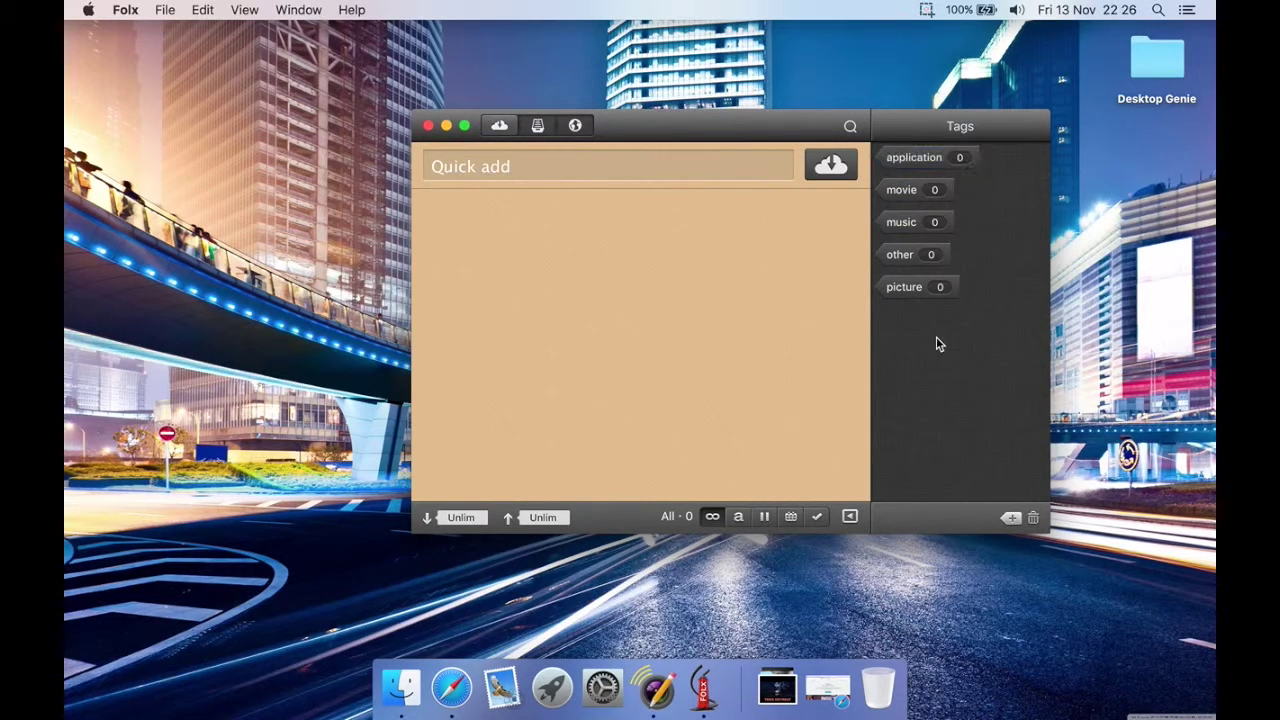
left_click(931, 364)
left_click(849, 510)
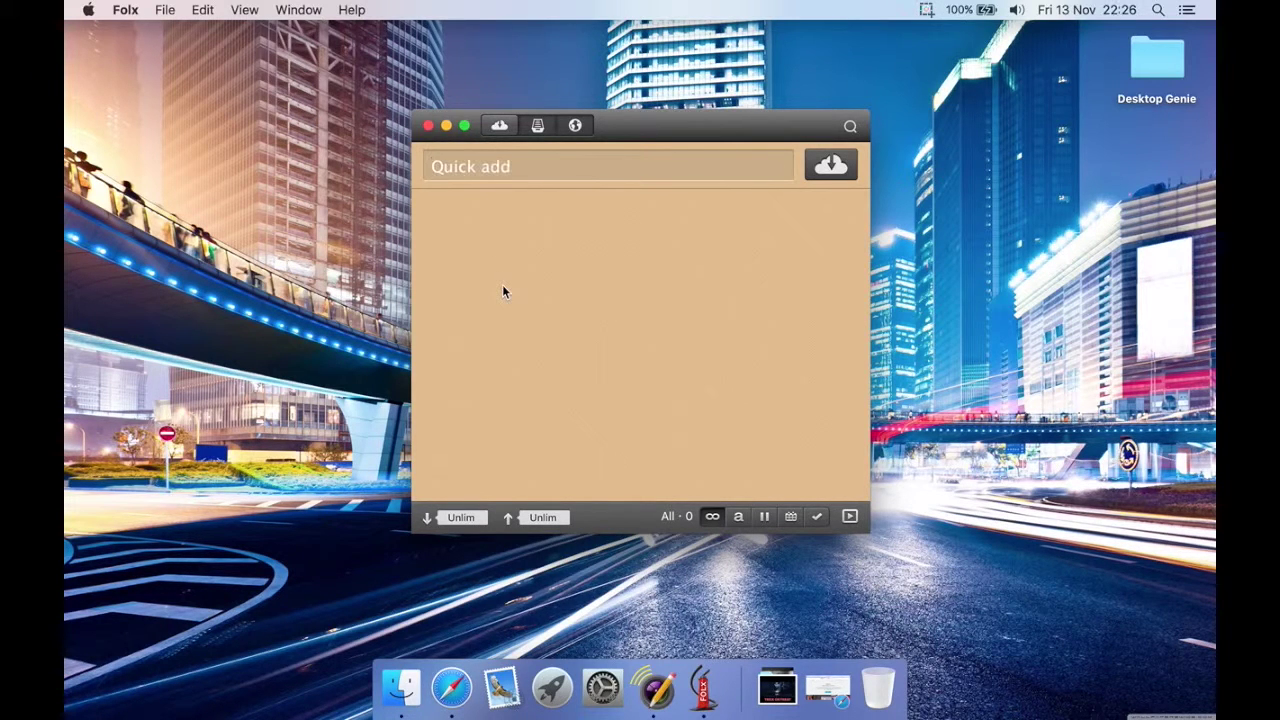
- View the downloaded files library and search the torrent trackers for "Doctor Who"
left_click(540, 126)
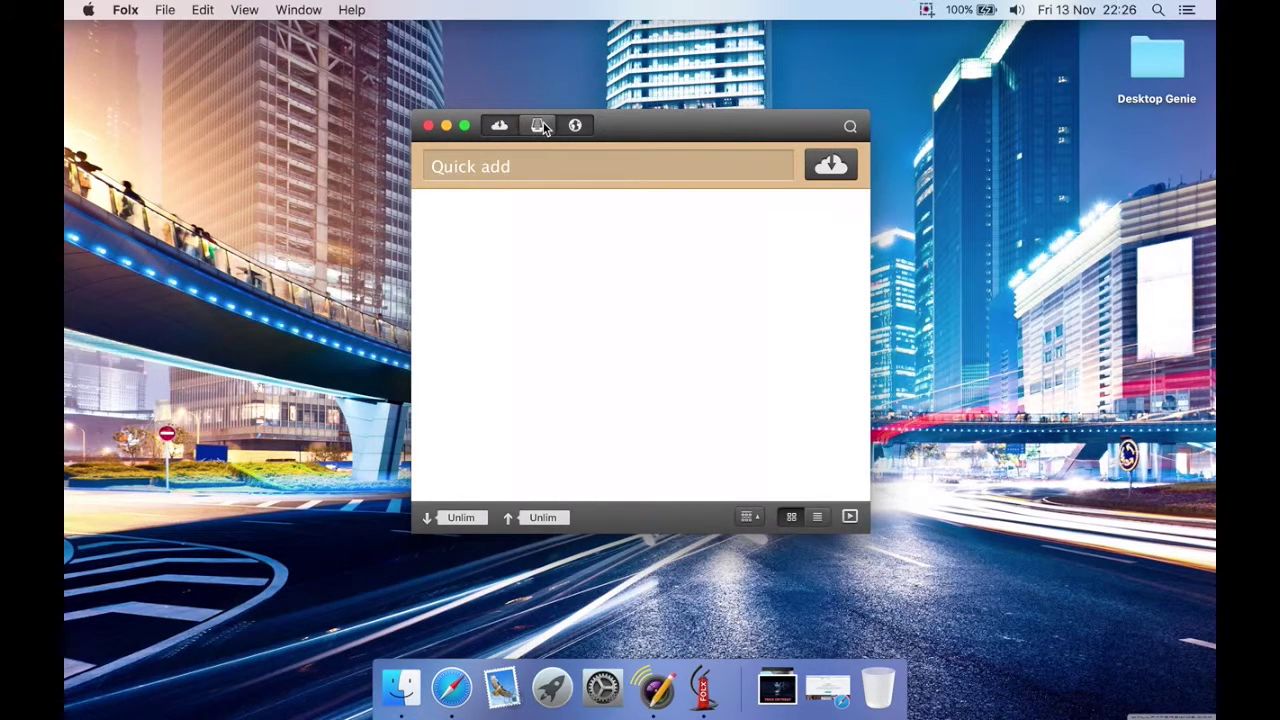
left_click(575, 125)
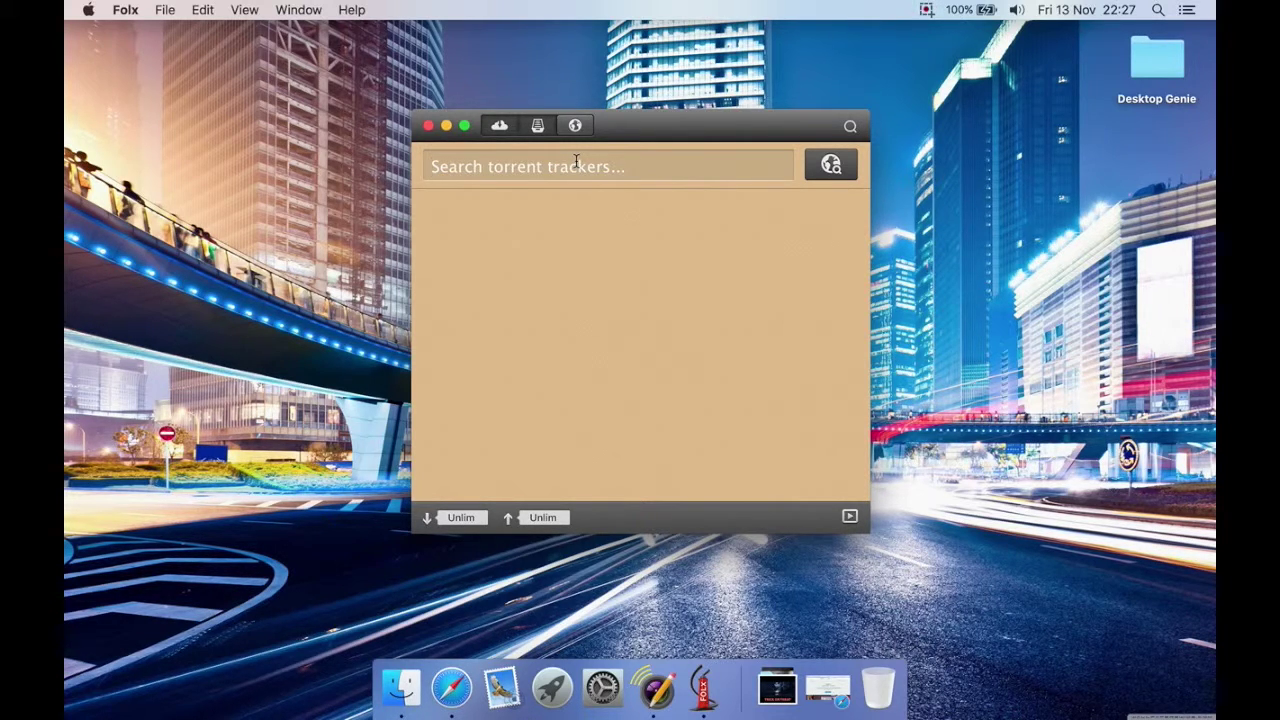
type("Doctor Who")
left_click(820, 168)
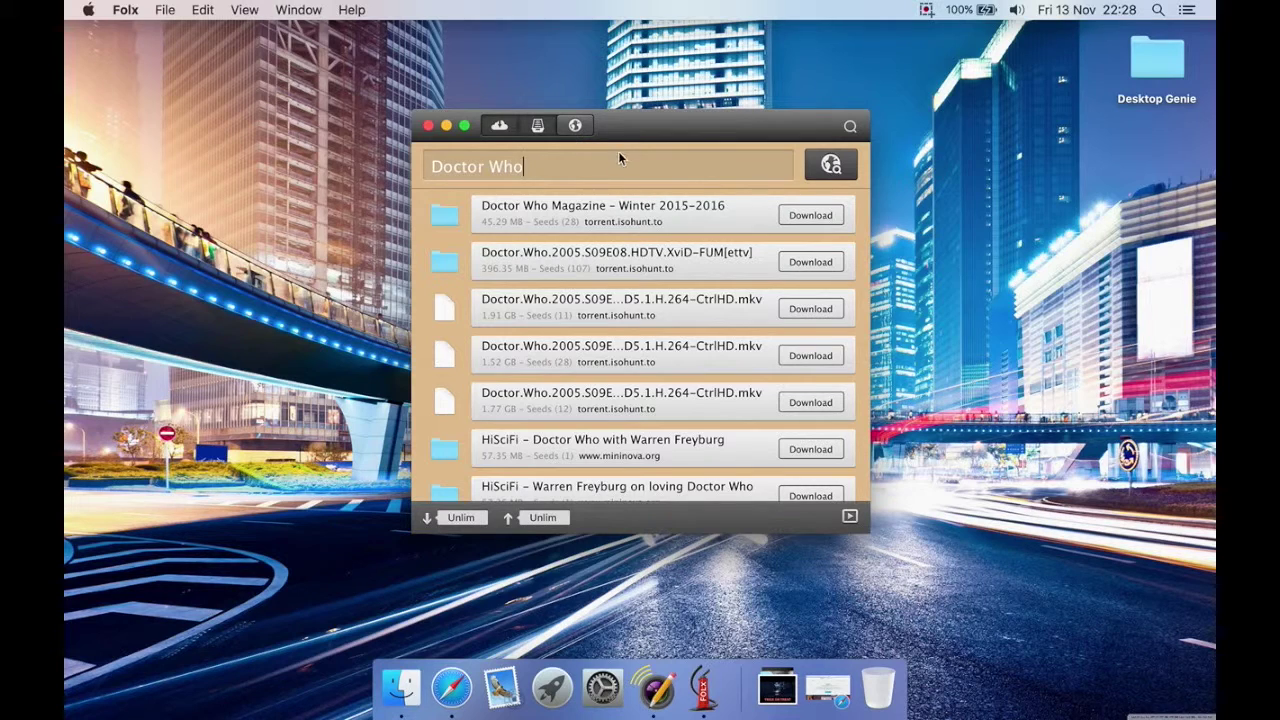
- Return to the downloads list and briefly show its search field, closing it without a query
left_click(495, 130)
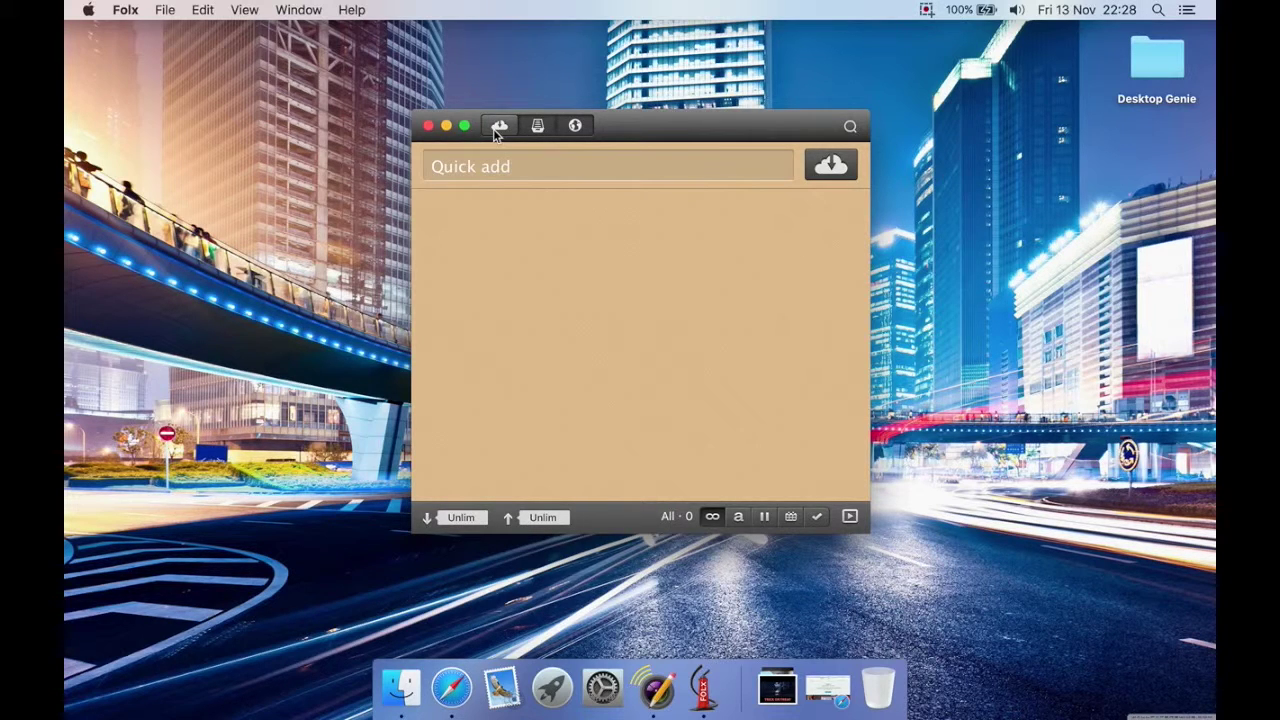
left_click(849, 126)
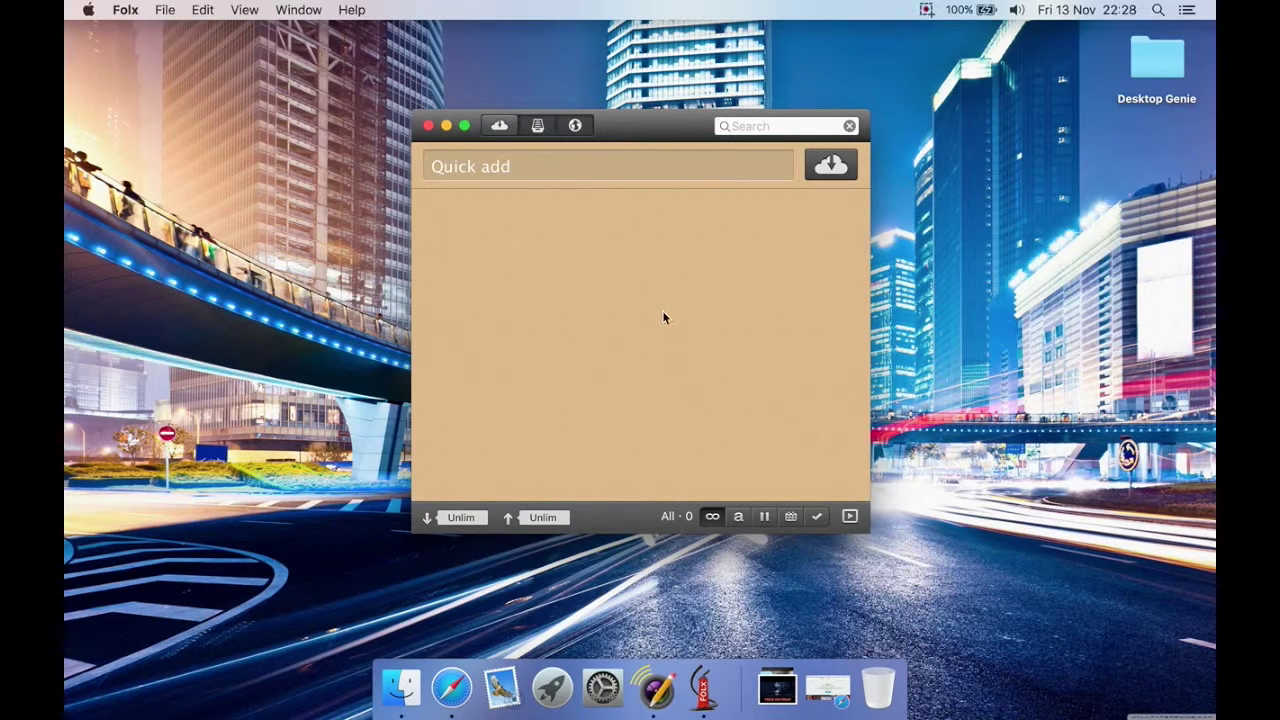
left_click(849, 126)
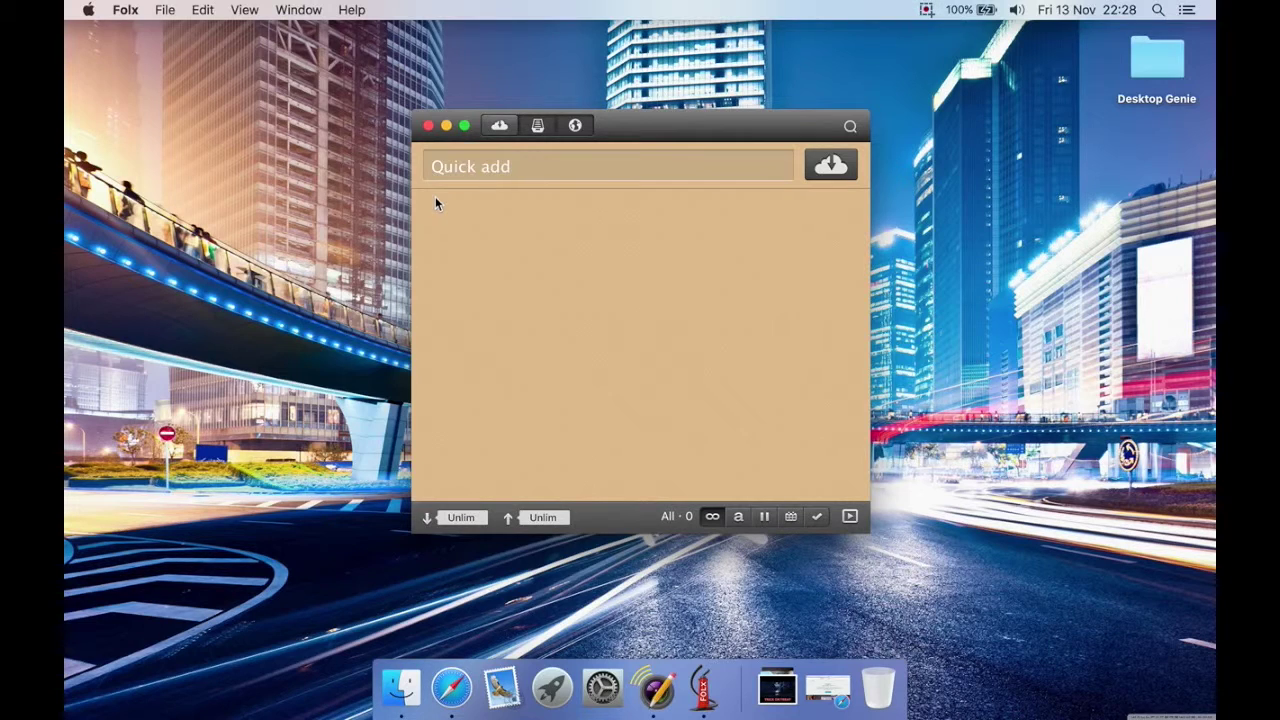
- Check for program updates and dismiss the result
left_click(125, 9)
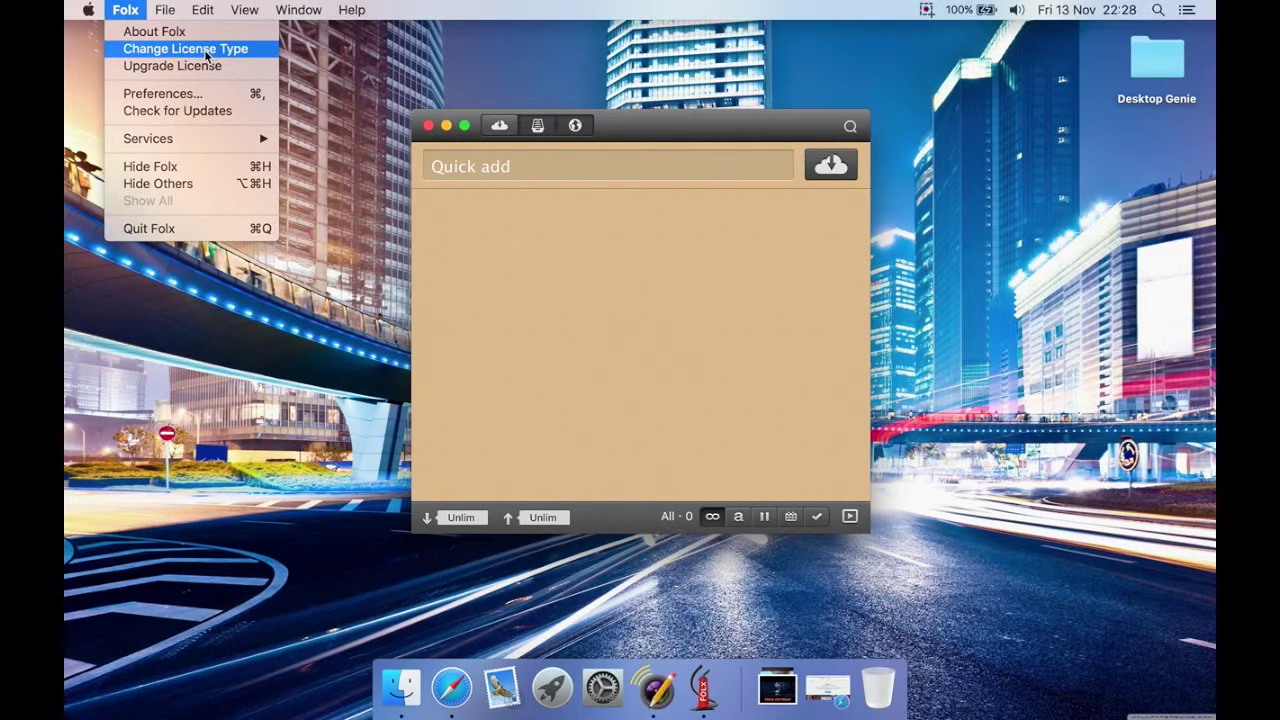
left_click(210, 110)
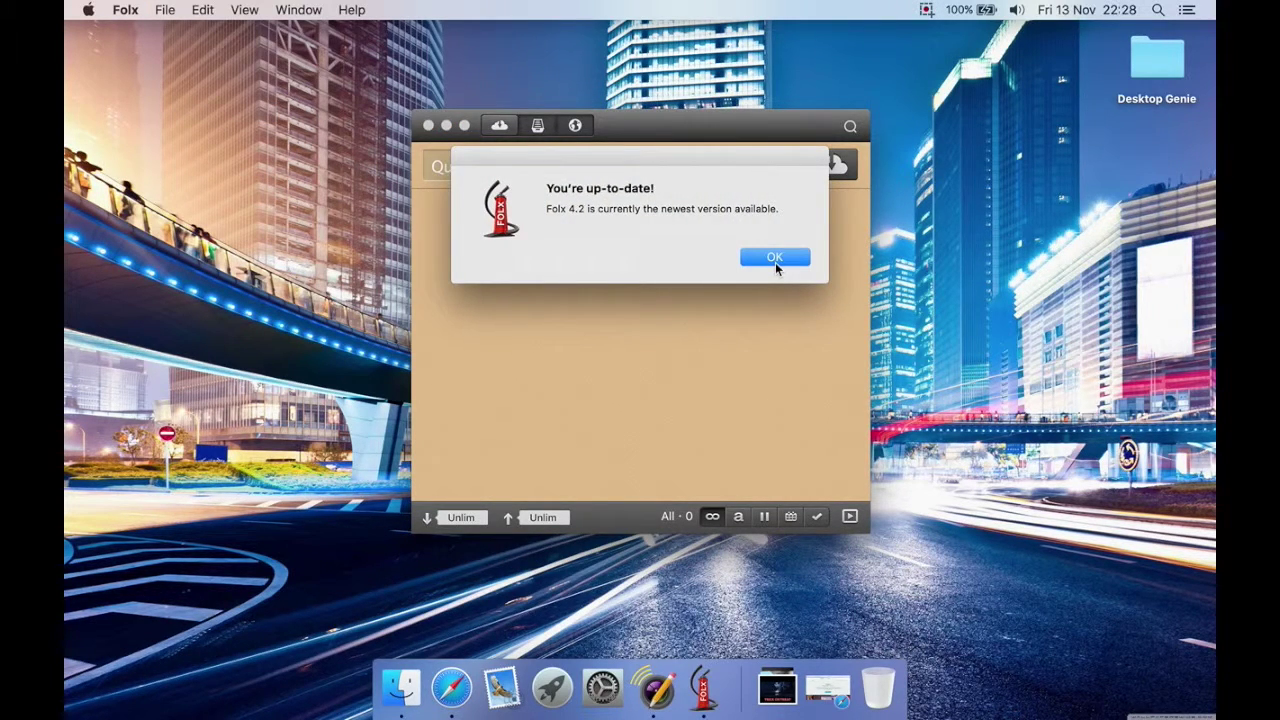
left_click(775, 258)
- Open the general preferences and set the User Agent to Folx
left_click(127, 9)
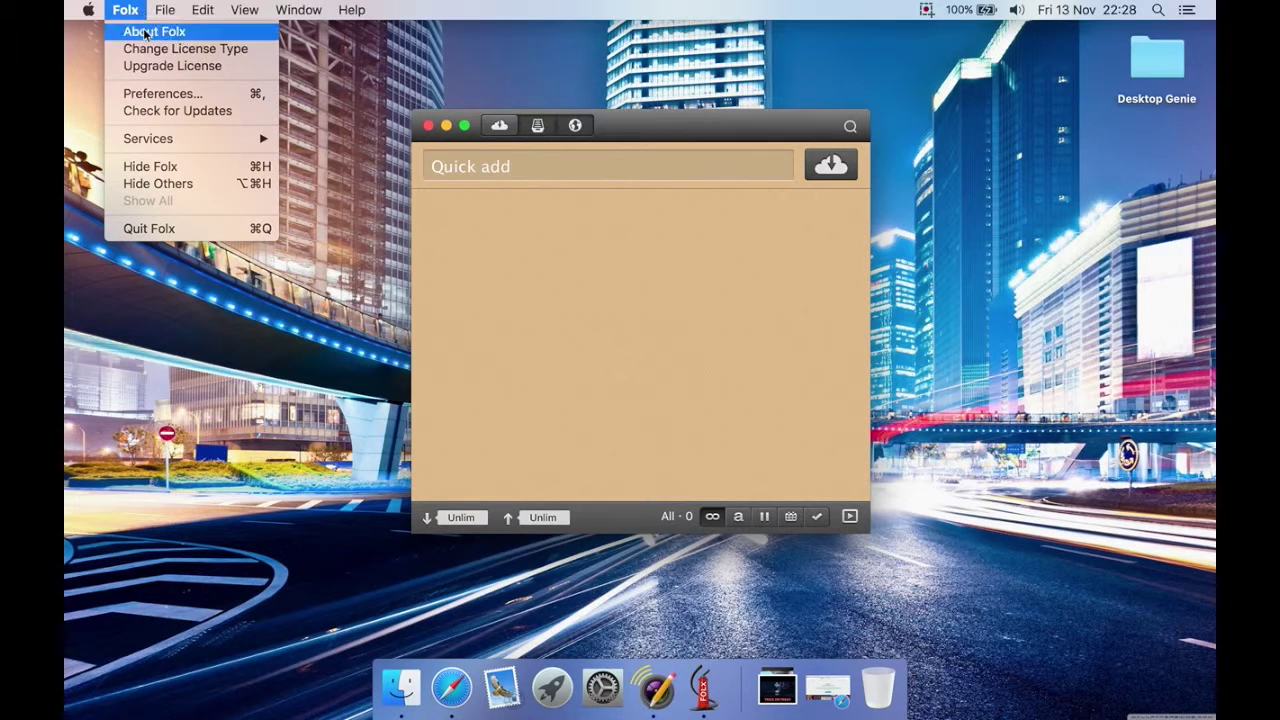
left_click(196, 90)
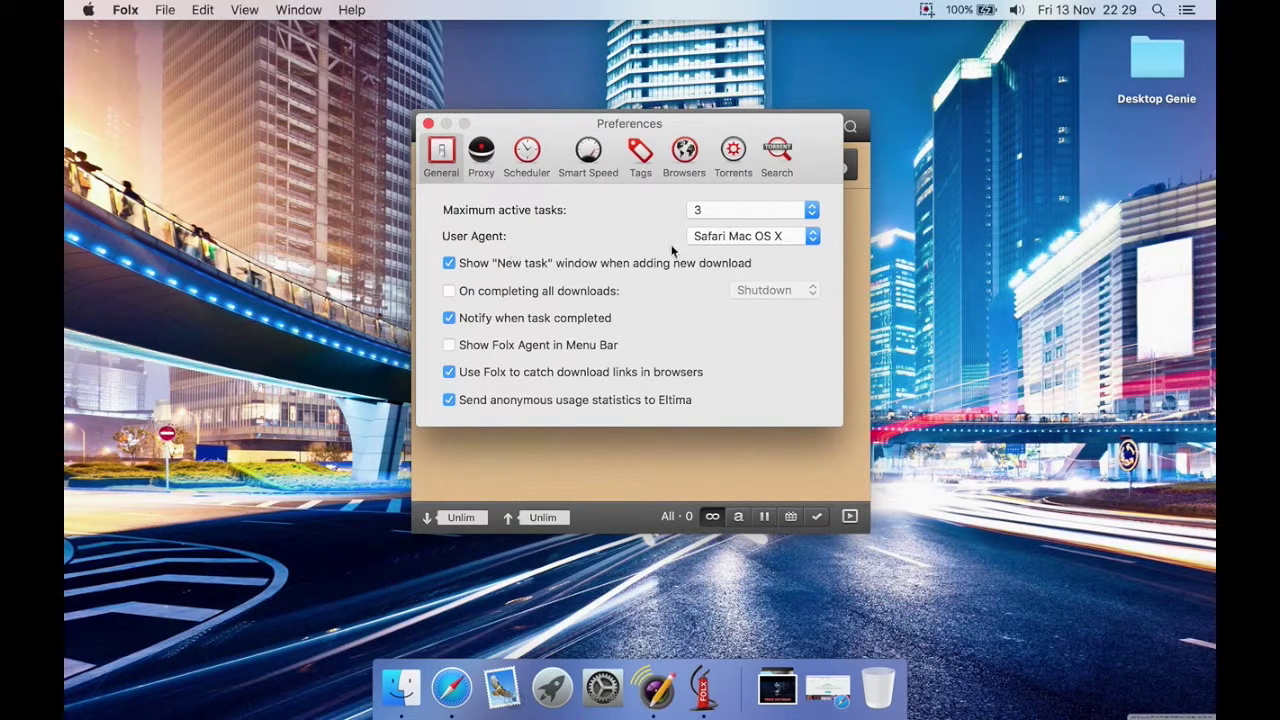
left_click(795, 241)
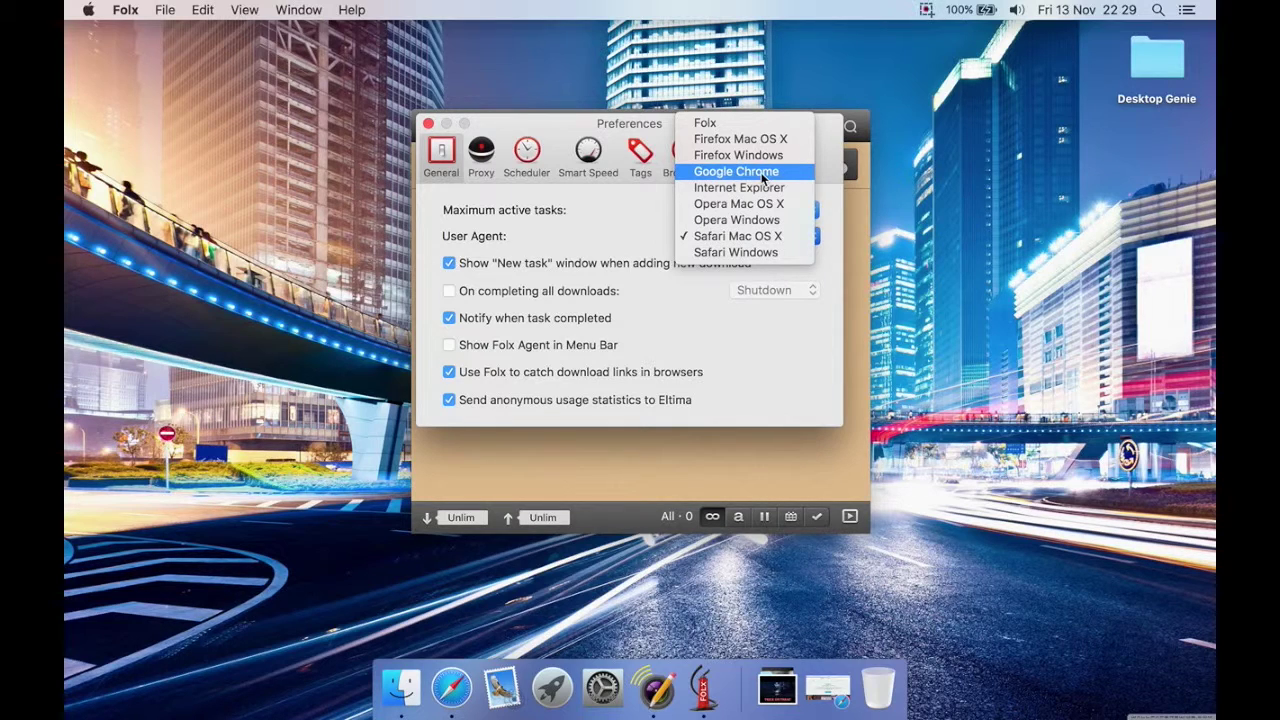
left_click(719, 123)
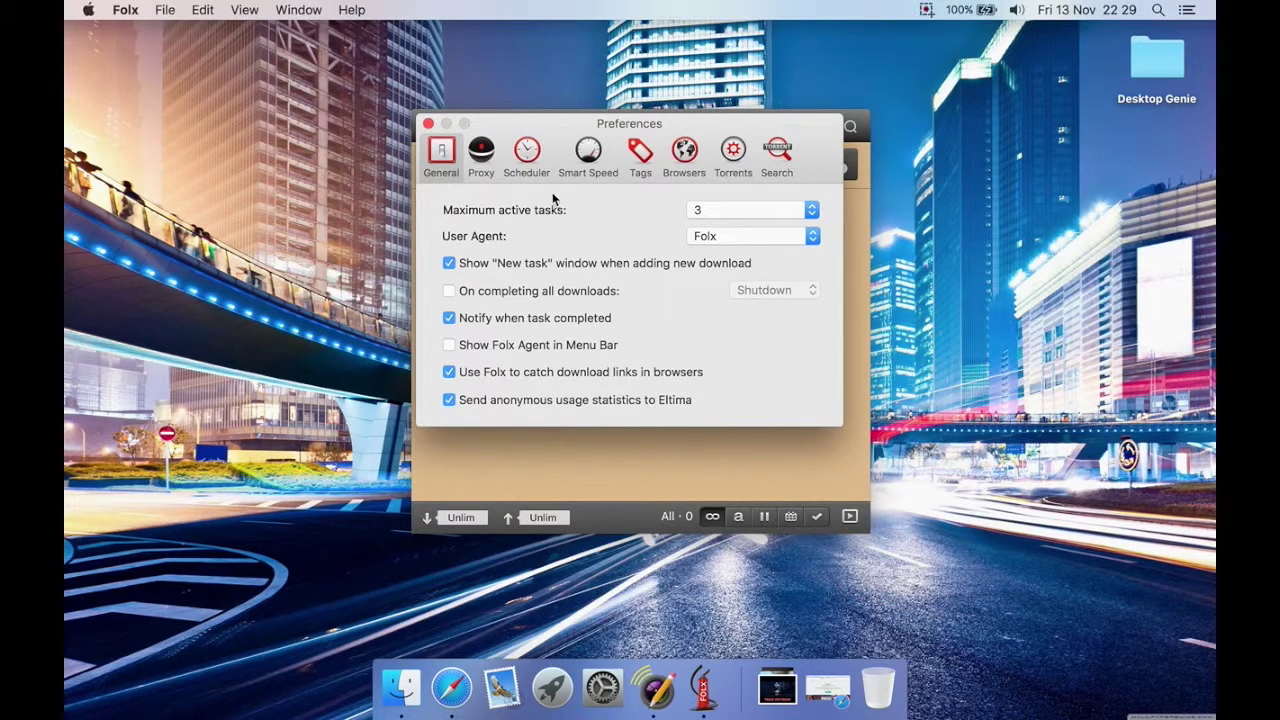
- Examine the proxy and scheduler preferences, including the actions offered on scheduler stop, leaving that option disabled
left_click(483, 158)
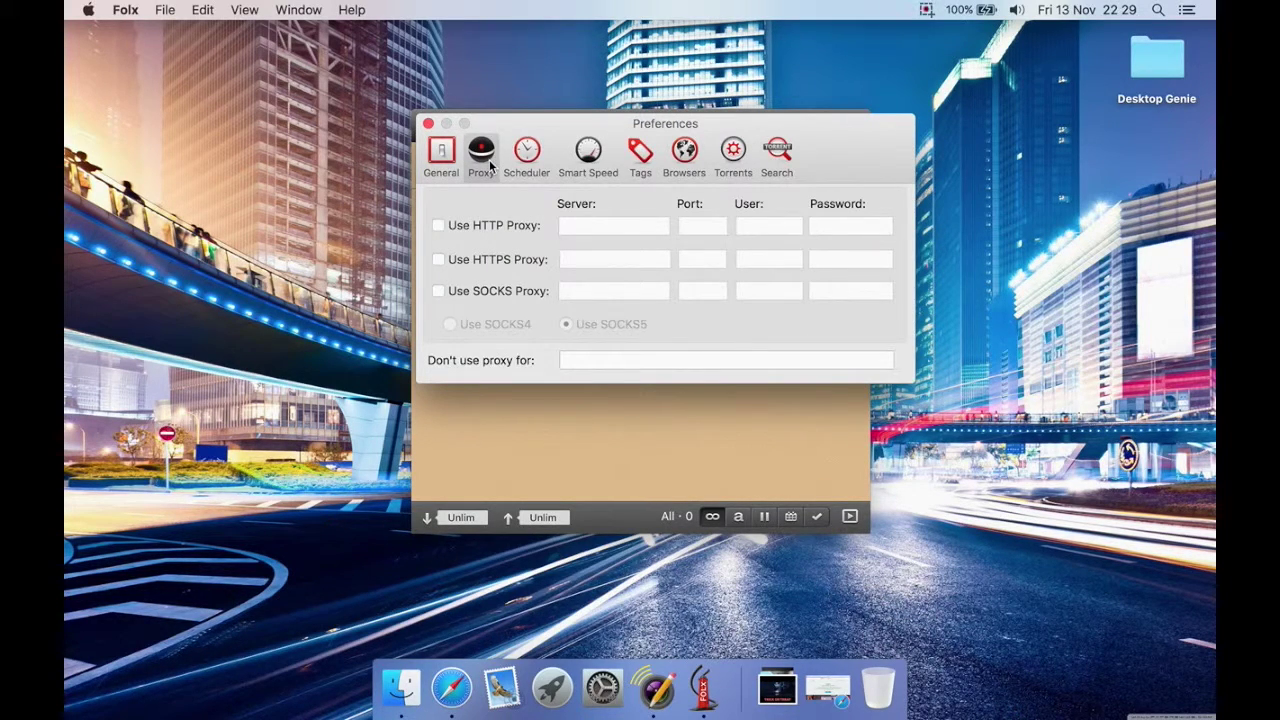
left_click(529, 158)
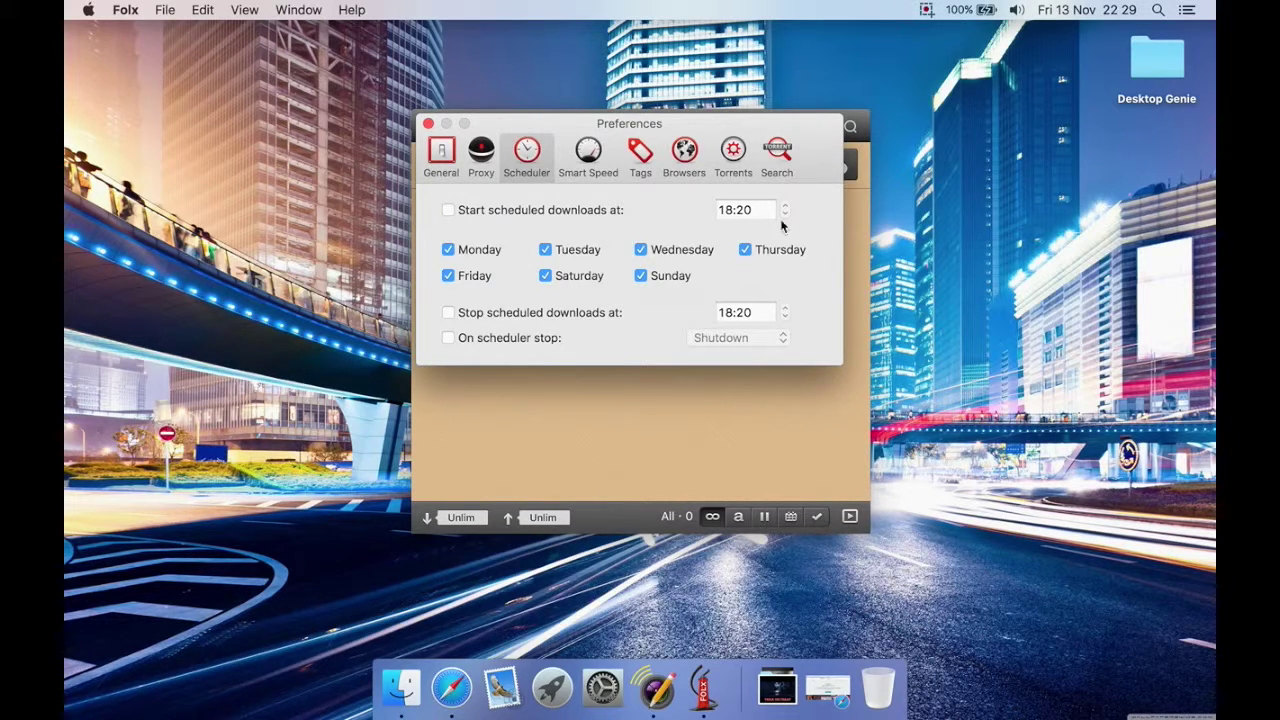
left_click(558, 341)
left_click(745, 338)
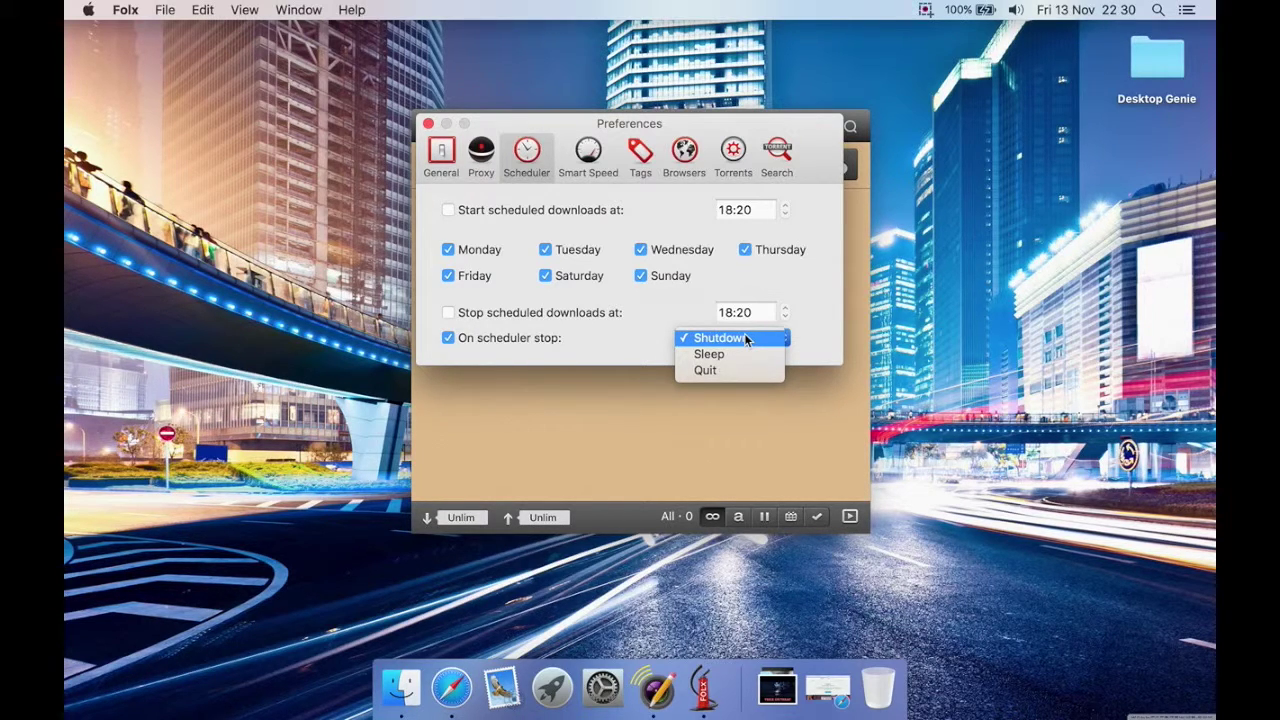
left_click(610, 337)
left_click(466, 337)
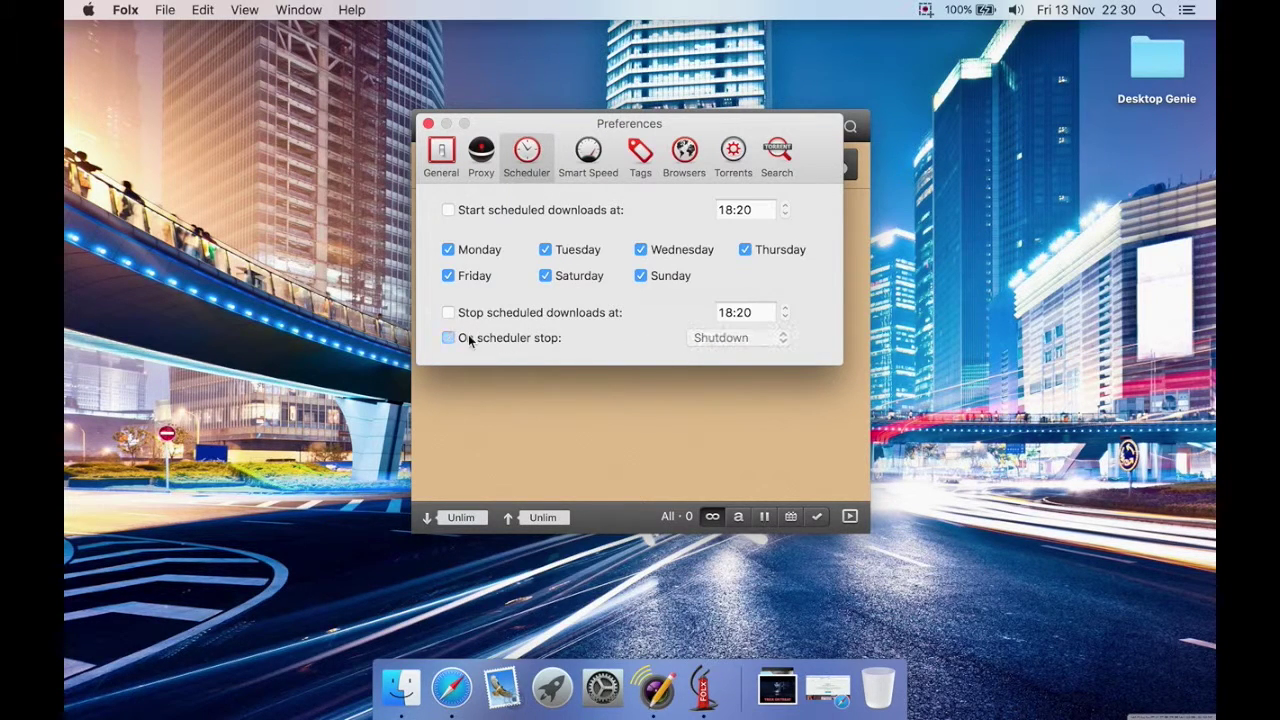
- Set the Smart Speed download speed limit to 100 KB/s
left_click(590, 172)
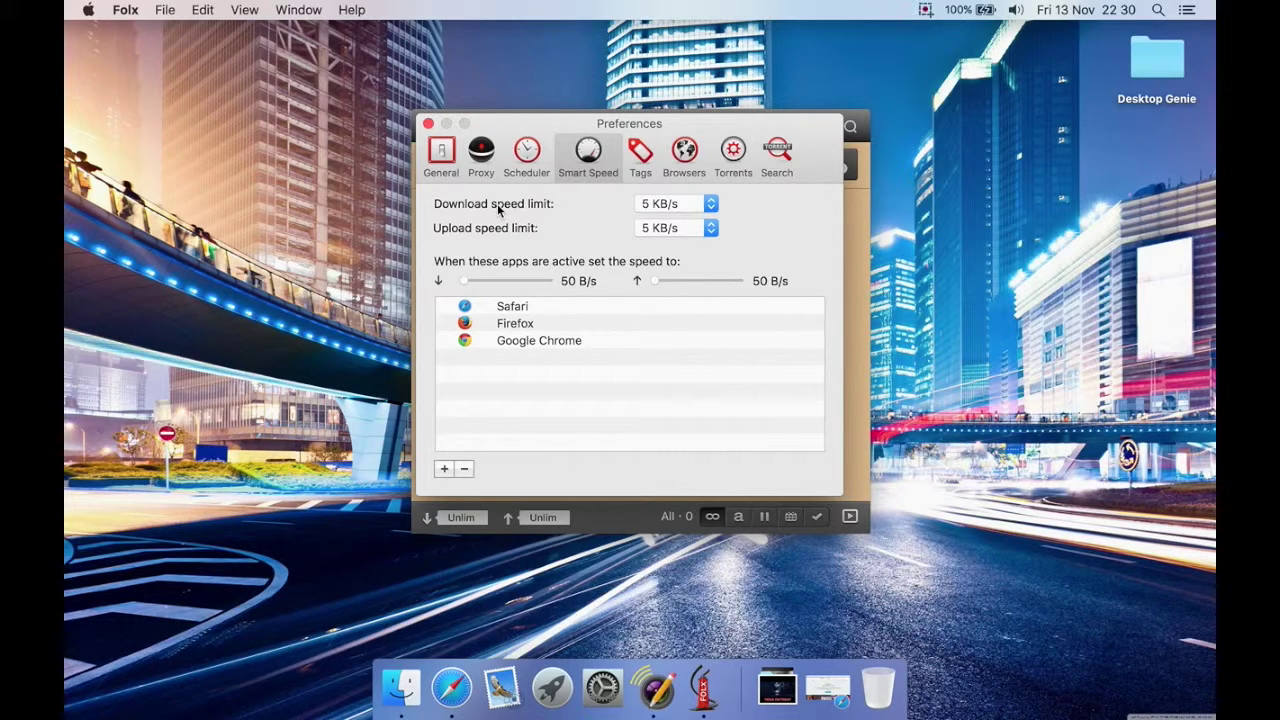
left_click(684, 205)
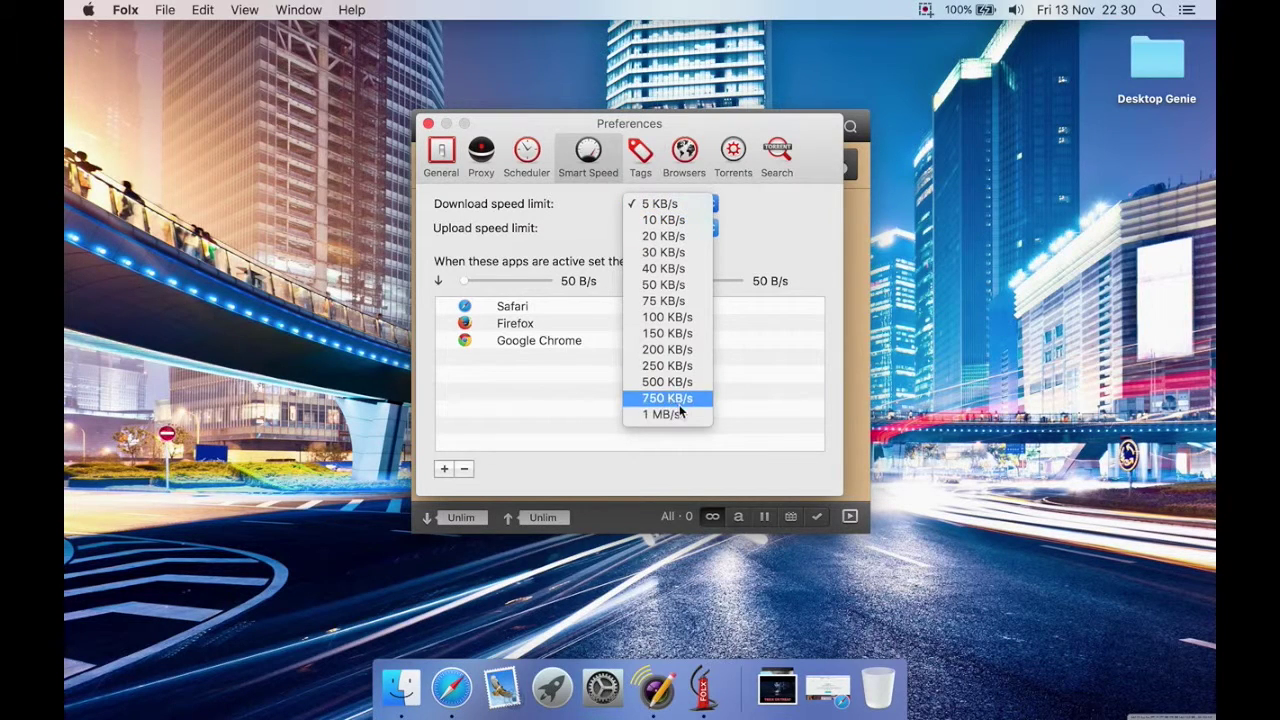
left_click(689, 318)
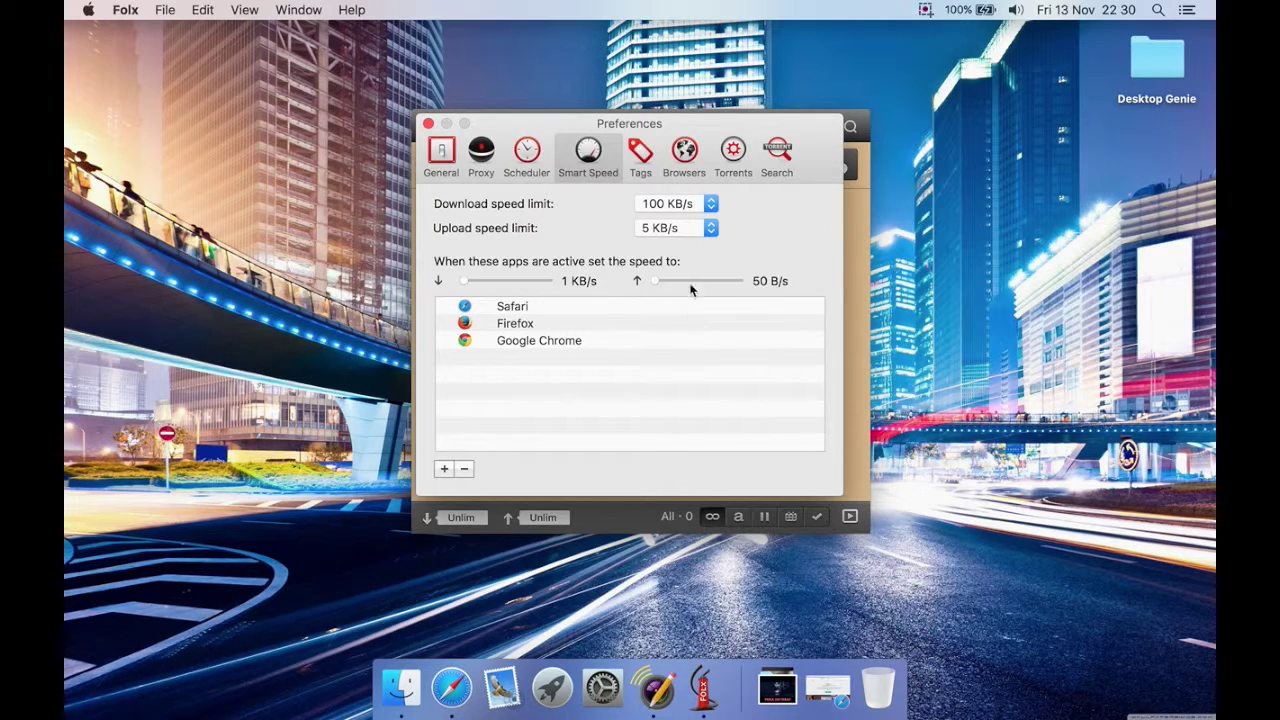
- Set both the download and upload speed limits in the Smart Speed preferences to 5 KB/s
left_click(689, 204)
left_click(660, 90)
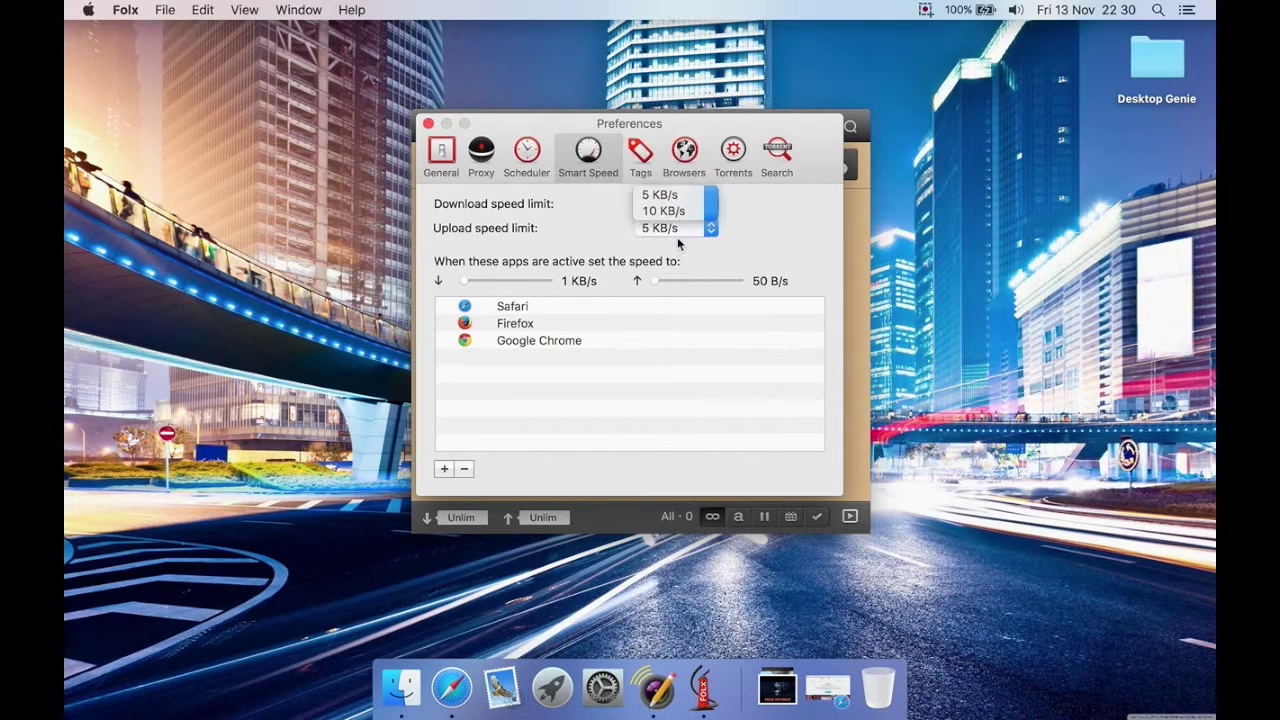
left_click(675, 224)
left_click(660, 12)
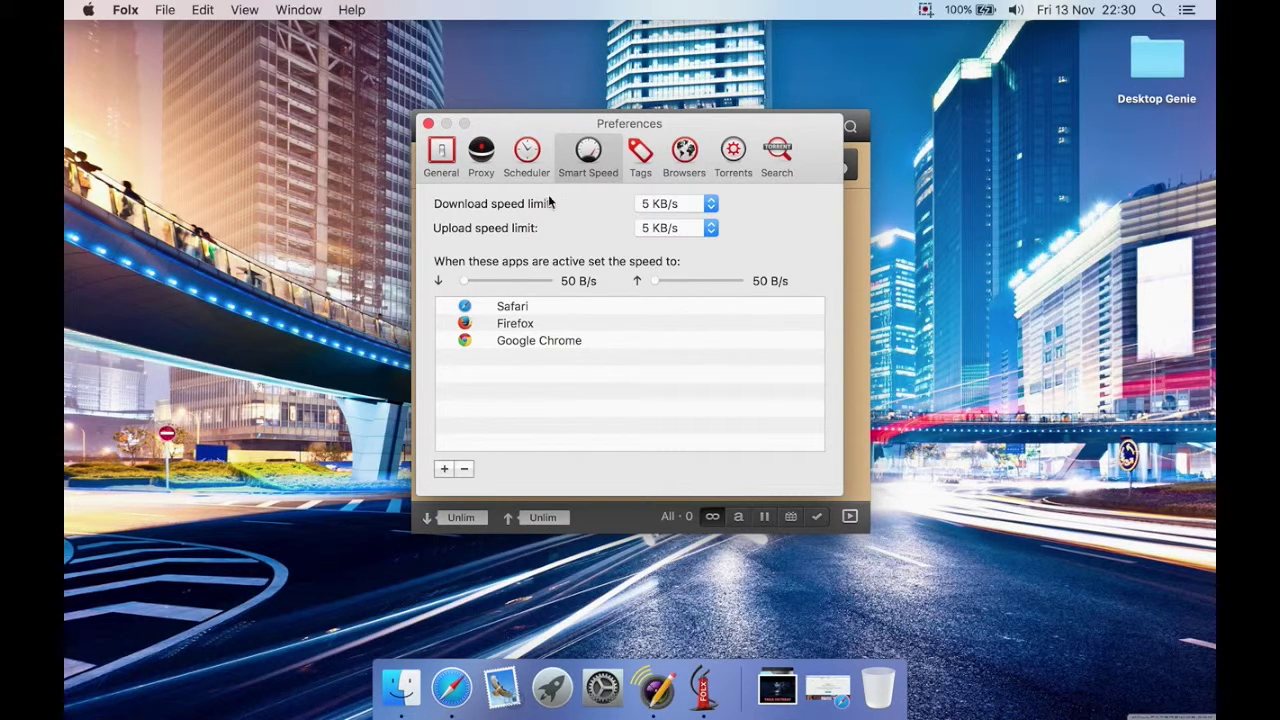
- Look through the Safari, Firefox and Google Chrome entries in the Smart Speed list of active apps
left_click(523, 308)
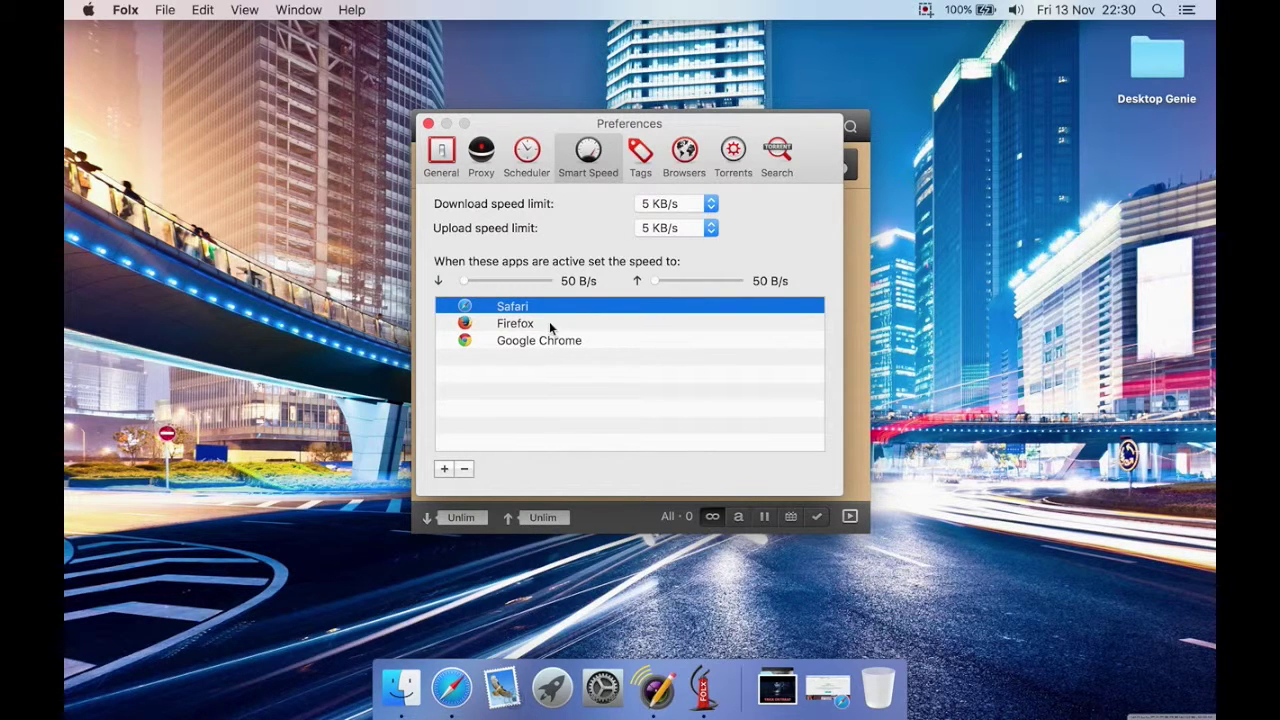
left_click(548, 322)
left_click(582, 338)
left_click(584, 320)
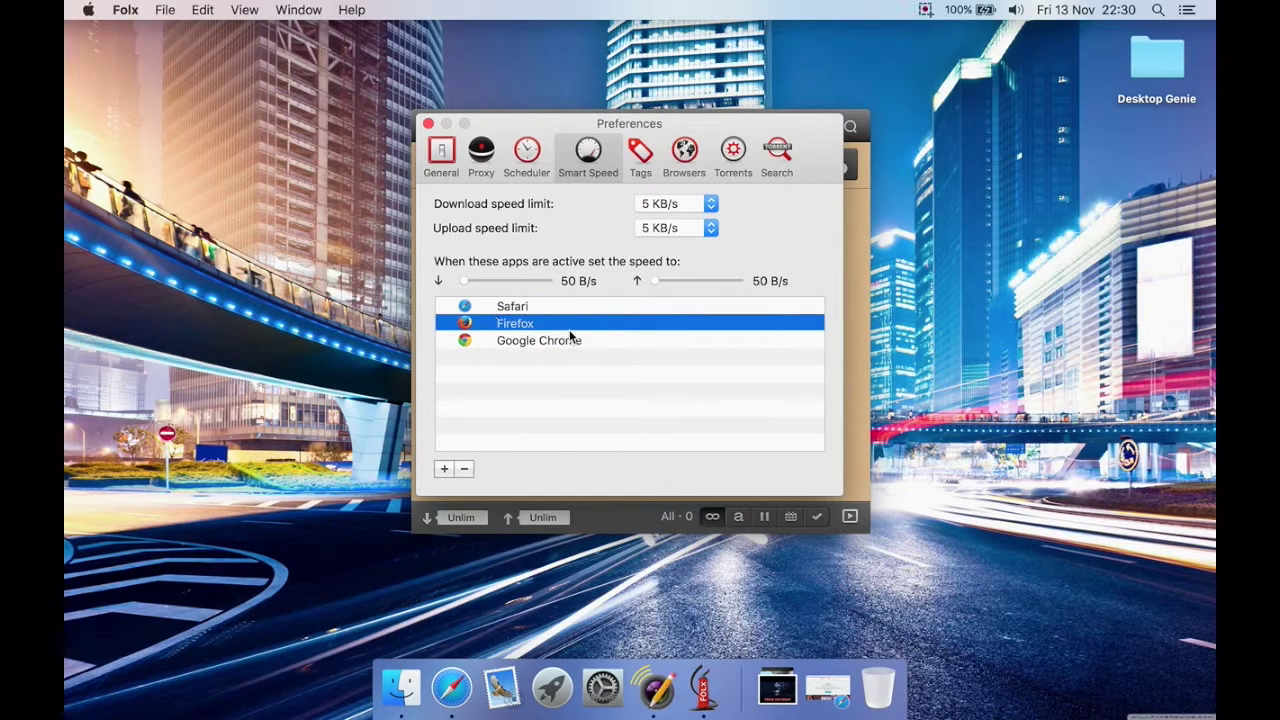
left_click(516, 307)
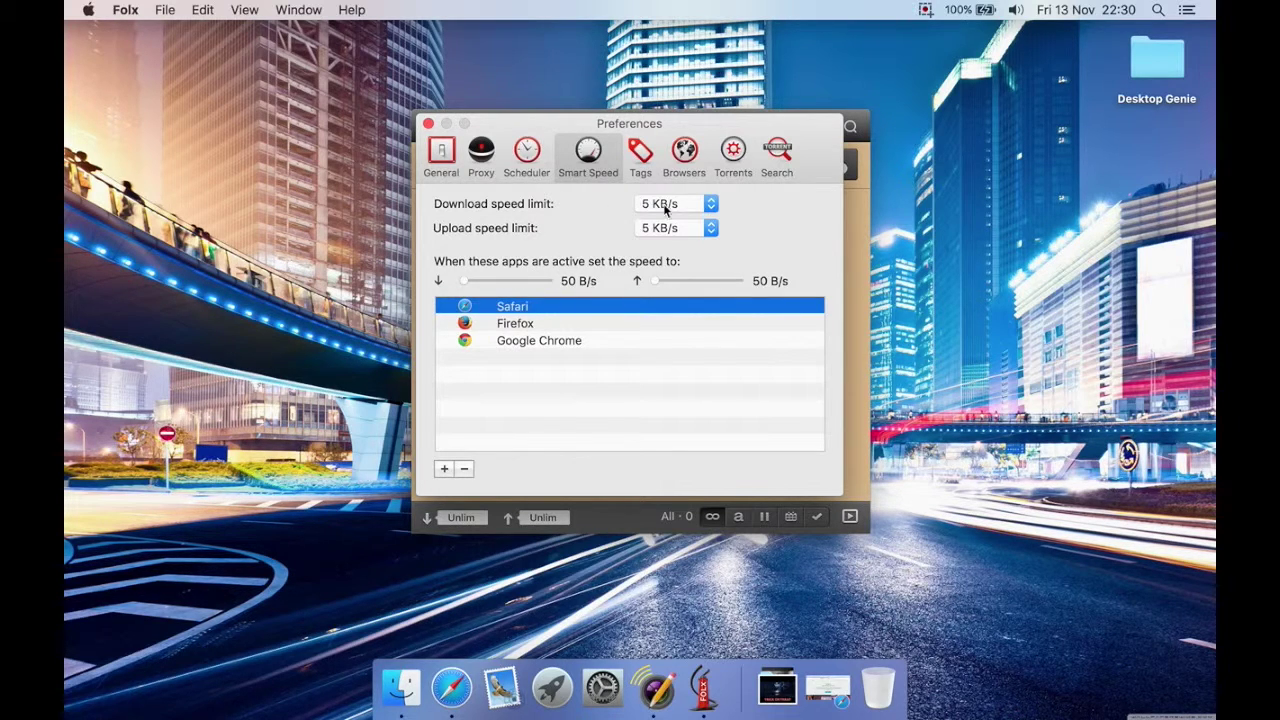
- Examine the movie tag's settings and the browser extensions page in the preferences
left_click(640, 152)
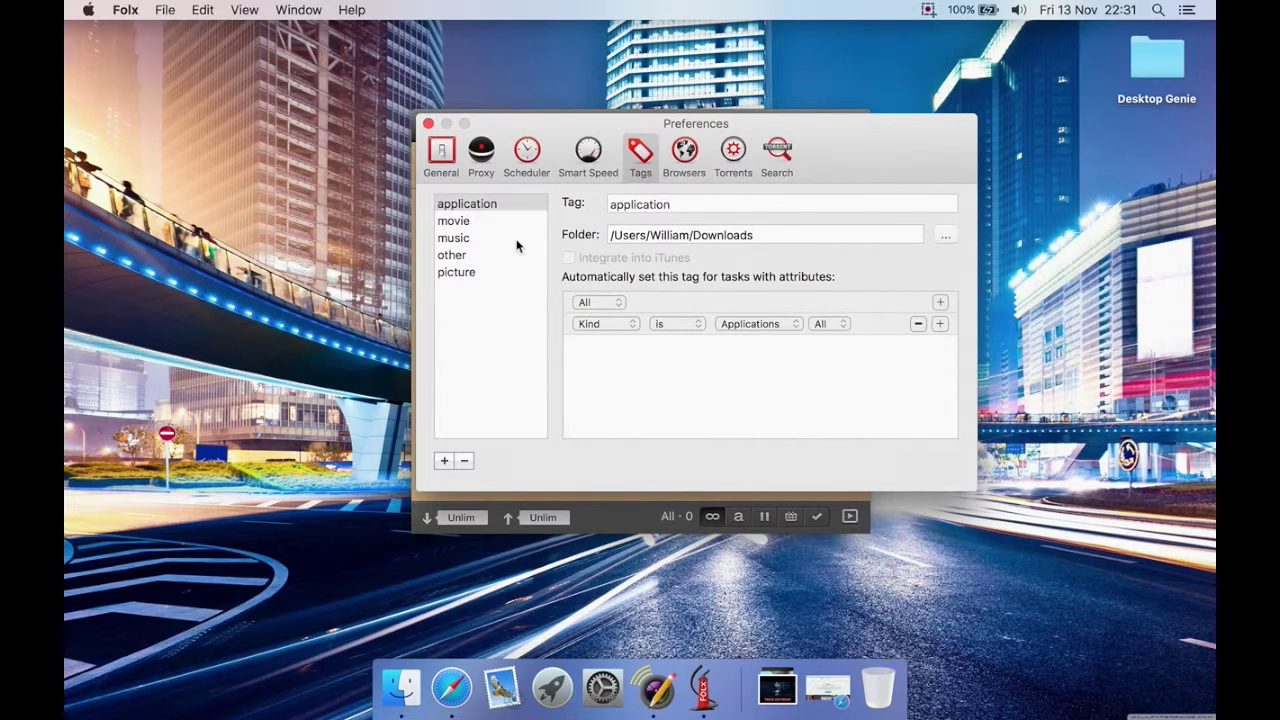
left_click(474, 223)
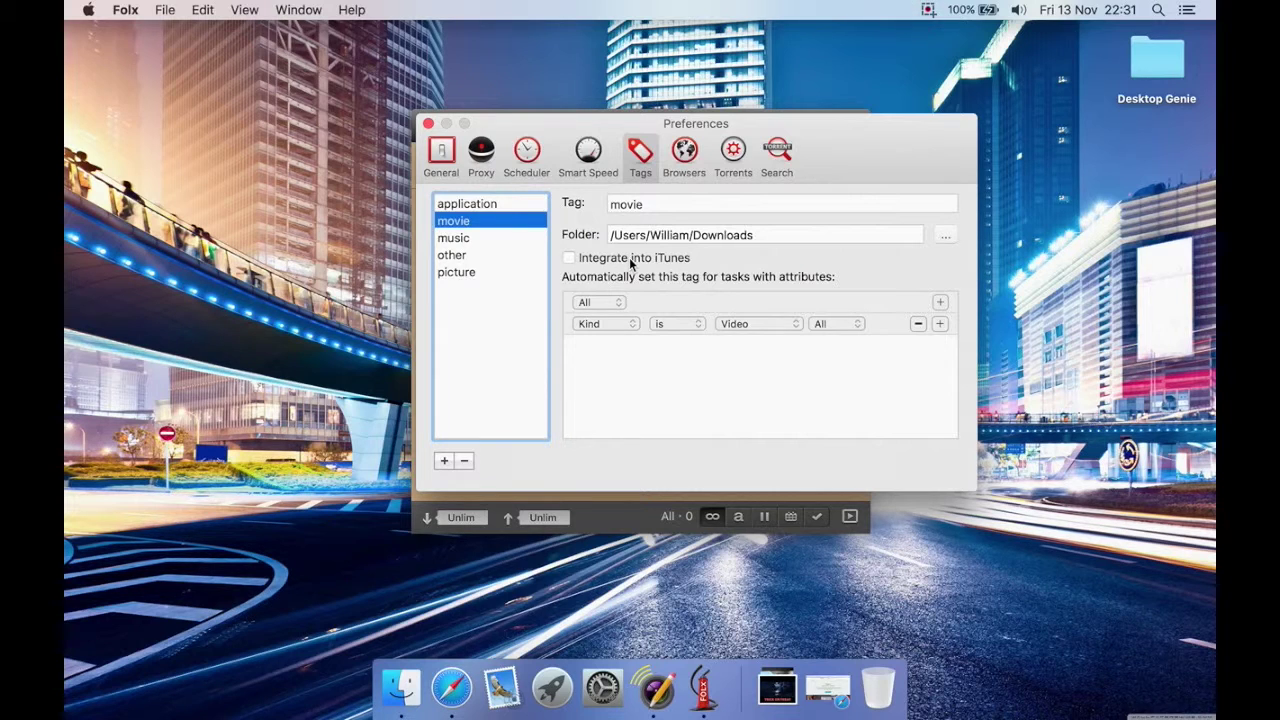
left_click(694, 155)
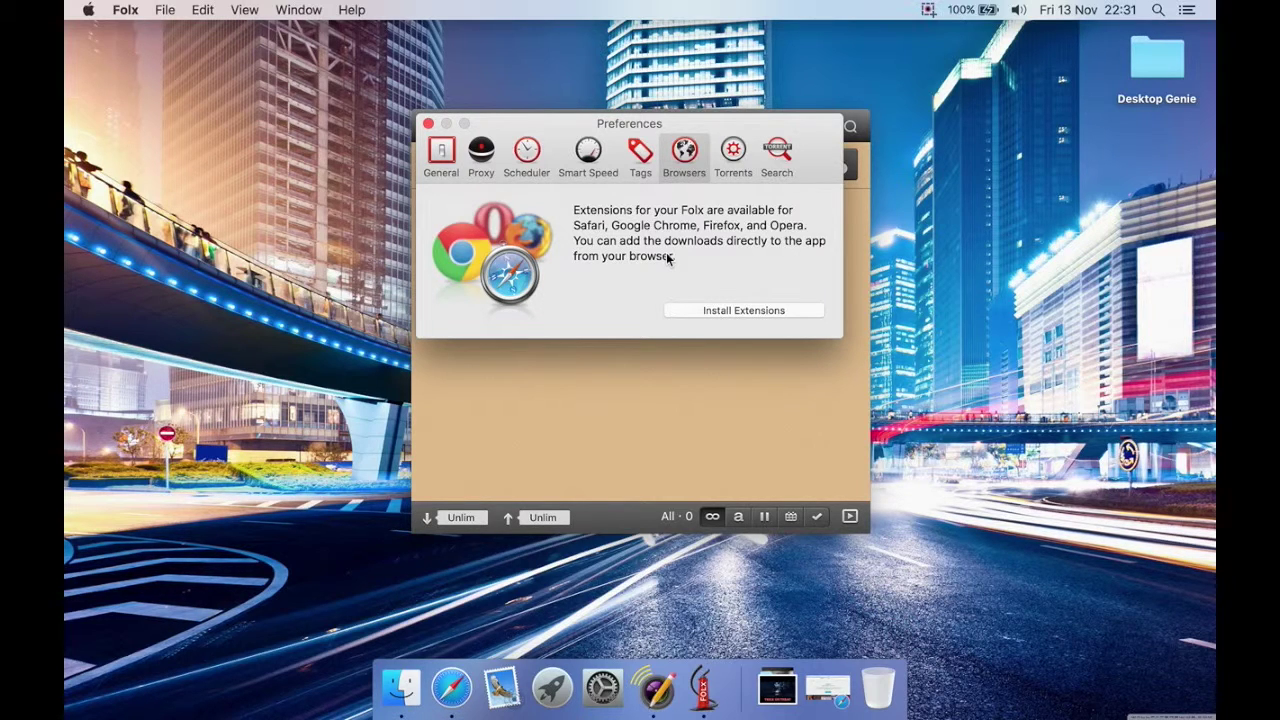
- Review the torrent connection preferences and randomize the incoming TCP port
left_click(746, 176)
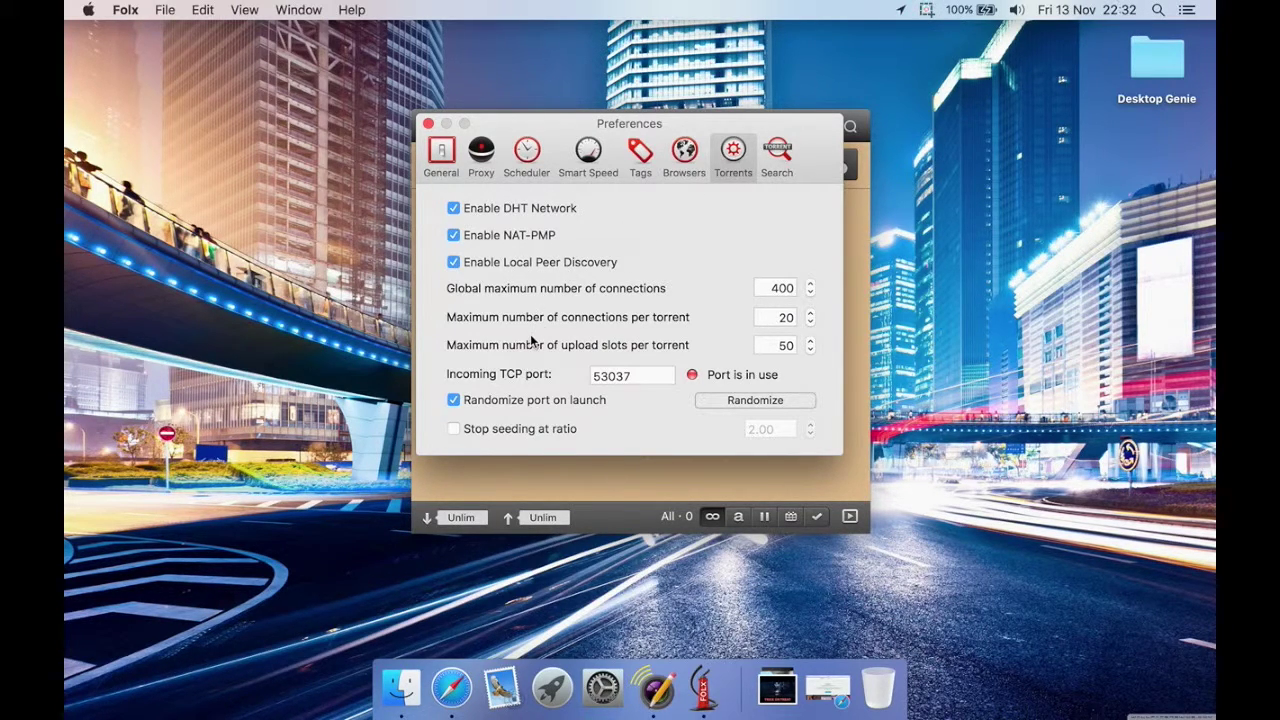
left_click(717, 402)
- Look through the torrent search sources, toggling monova off and back on, and close the preferences
left_click(777, 160)
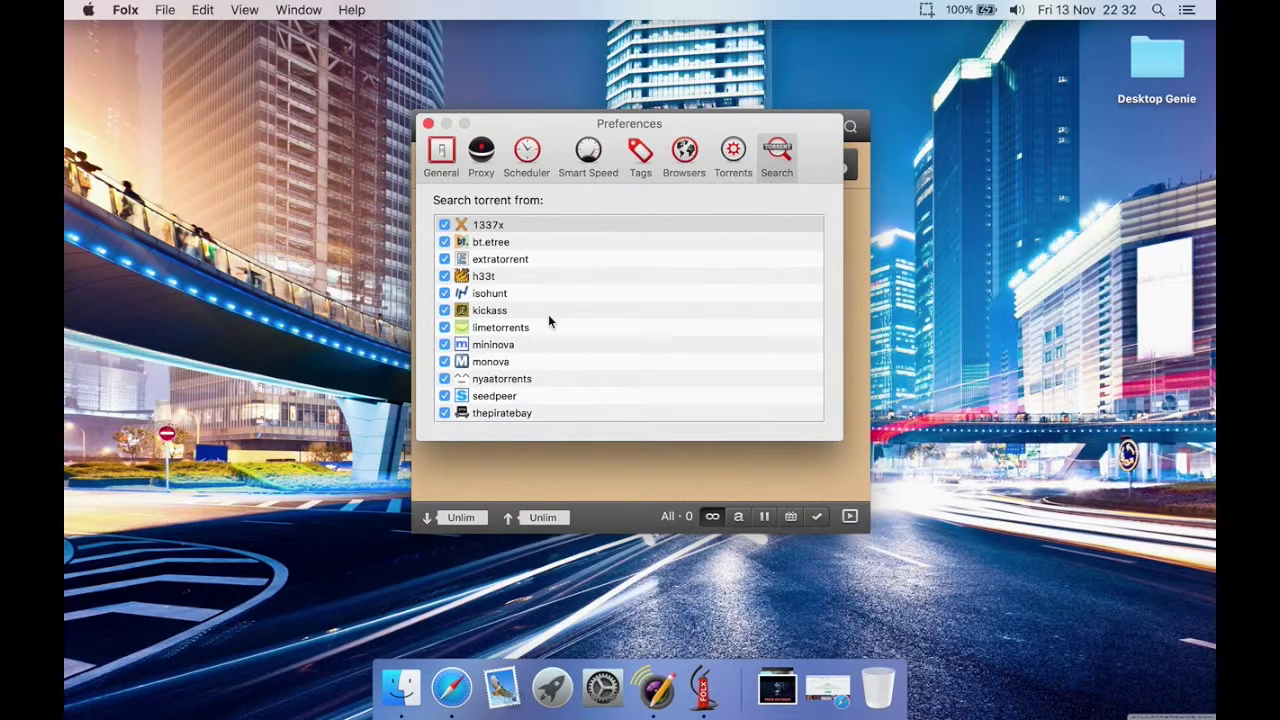
scroll(548, 318, "down", 5)
scroll(548, 318, "up", 5)
left_click(444, 363)
left_click(444, 363)
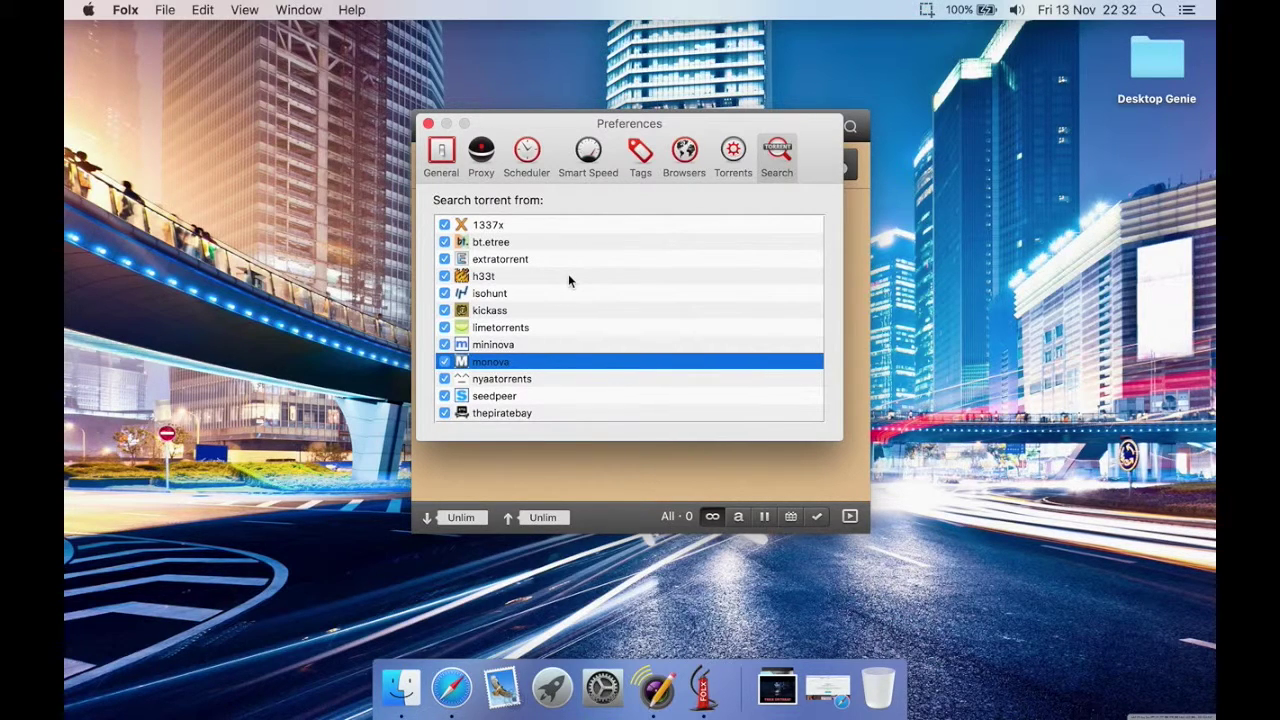
left_click(428, 124)
- Switch the main window to compact view and return it to full view
left_click(176, 9)
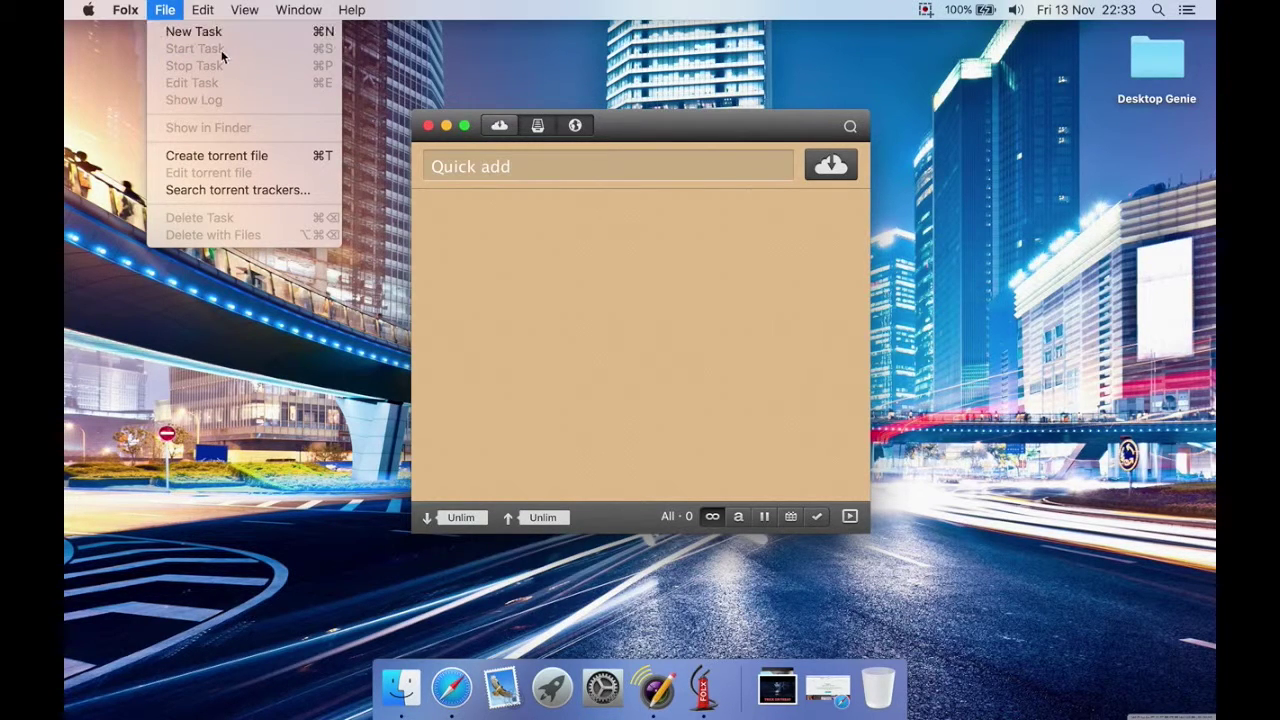
mouse_move(212, 18)
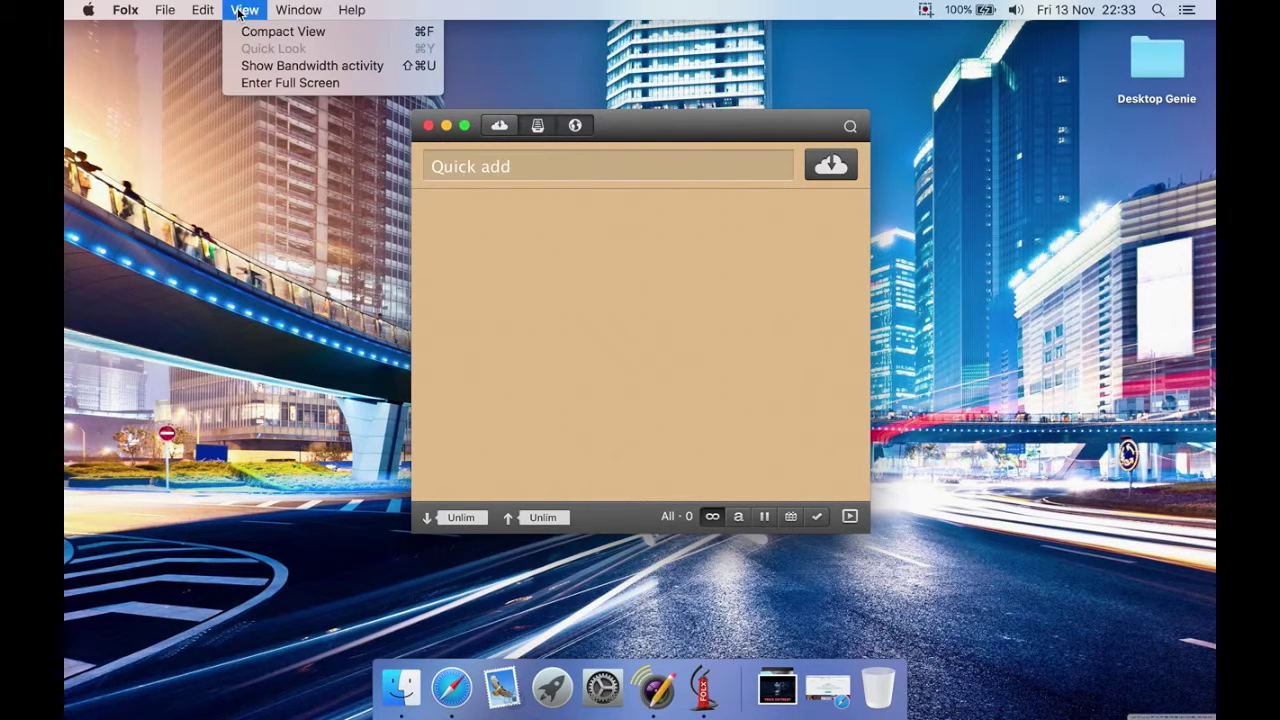
left_click(240, 6)
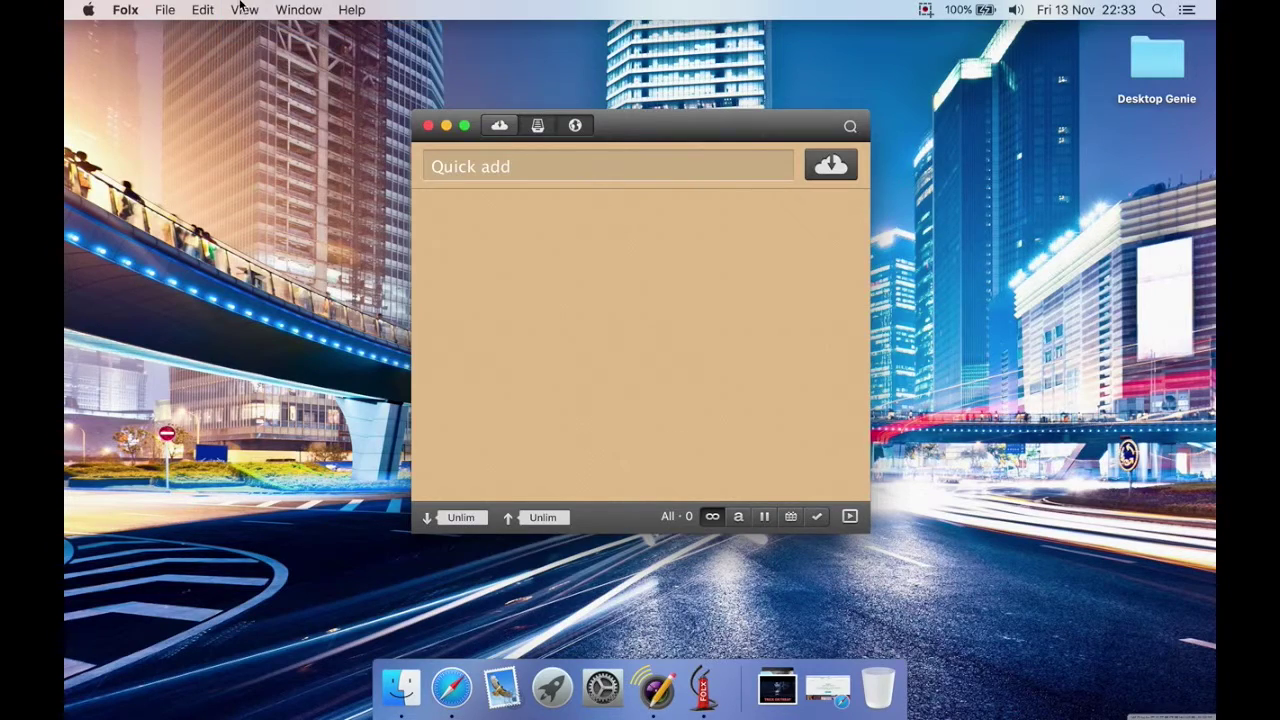
left_click(242, 9)
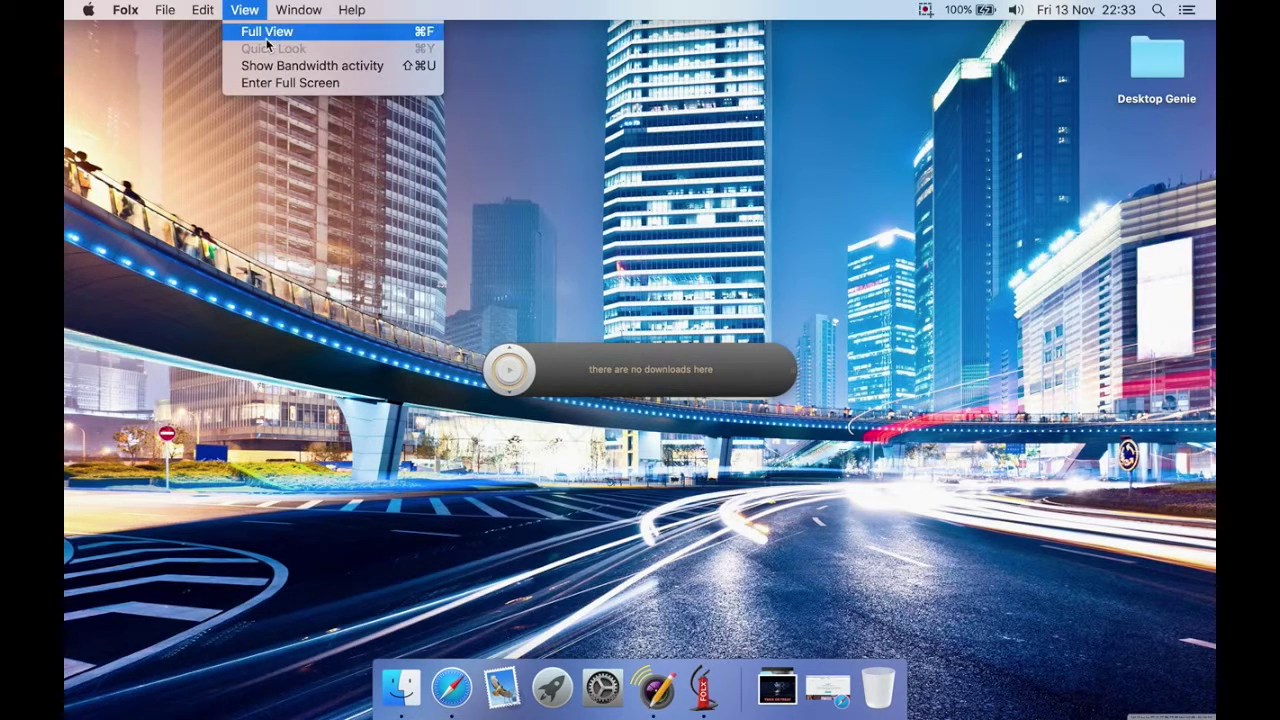
left_click(267, 36)
- Show the bandwidth activity graph and close it after viewing
left_click(243, 10)
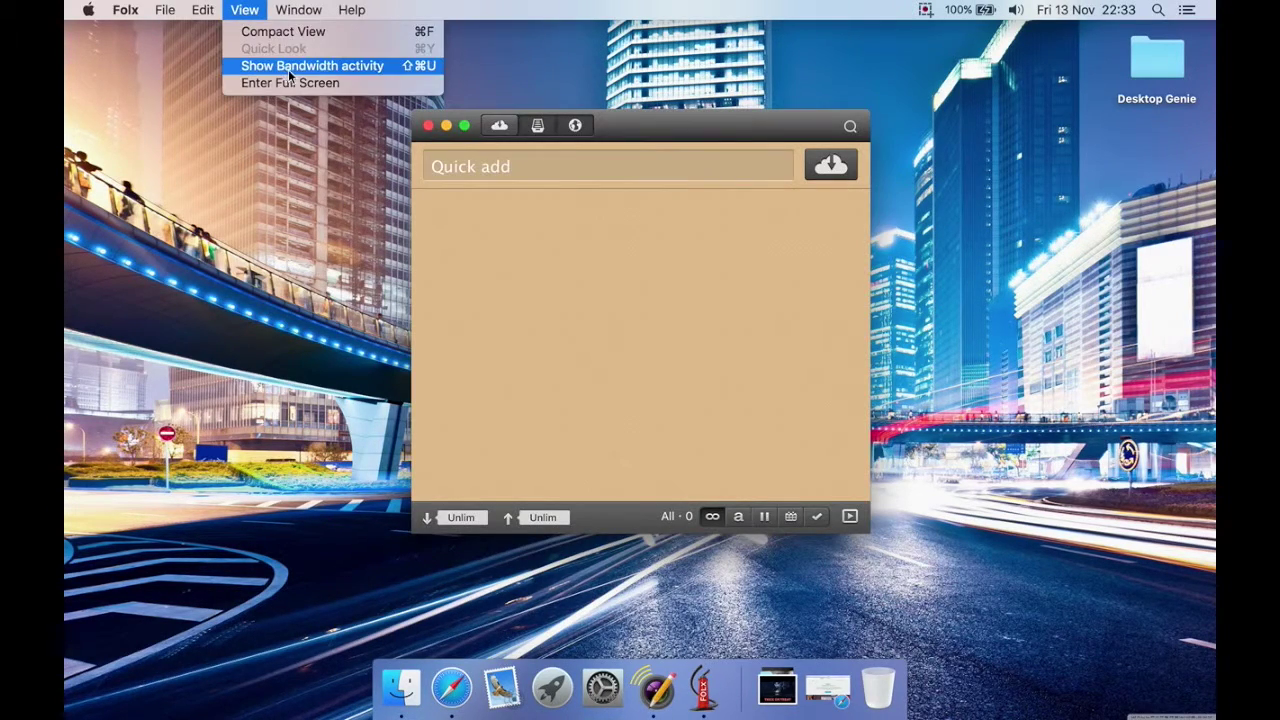
left_click(326, 66)
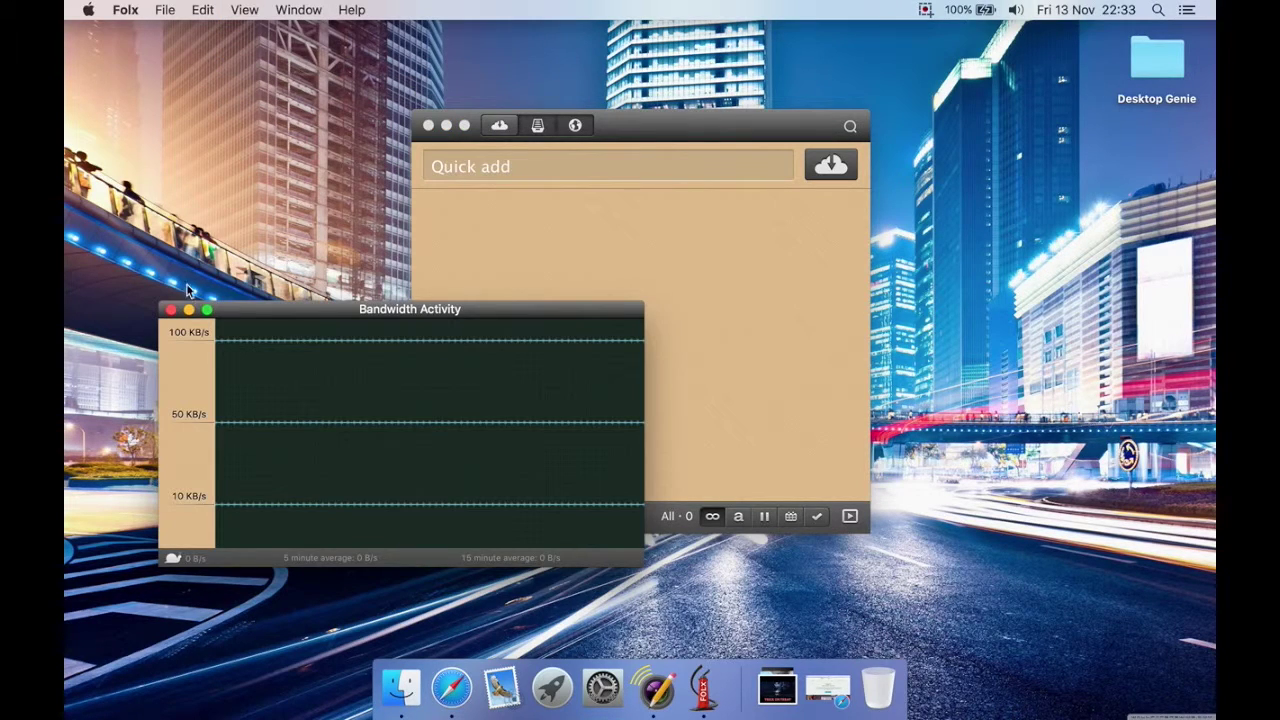
left_click(171, 309)
left_click(244, 10)
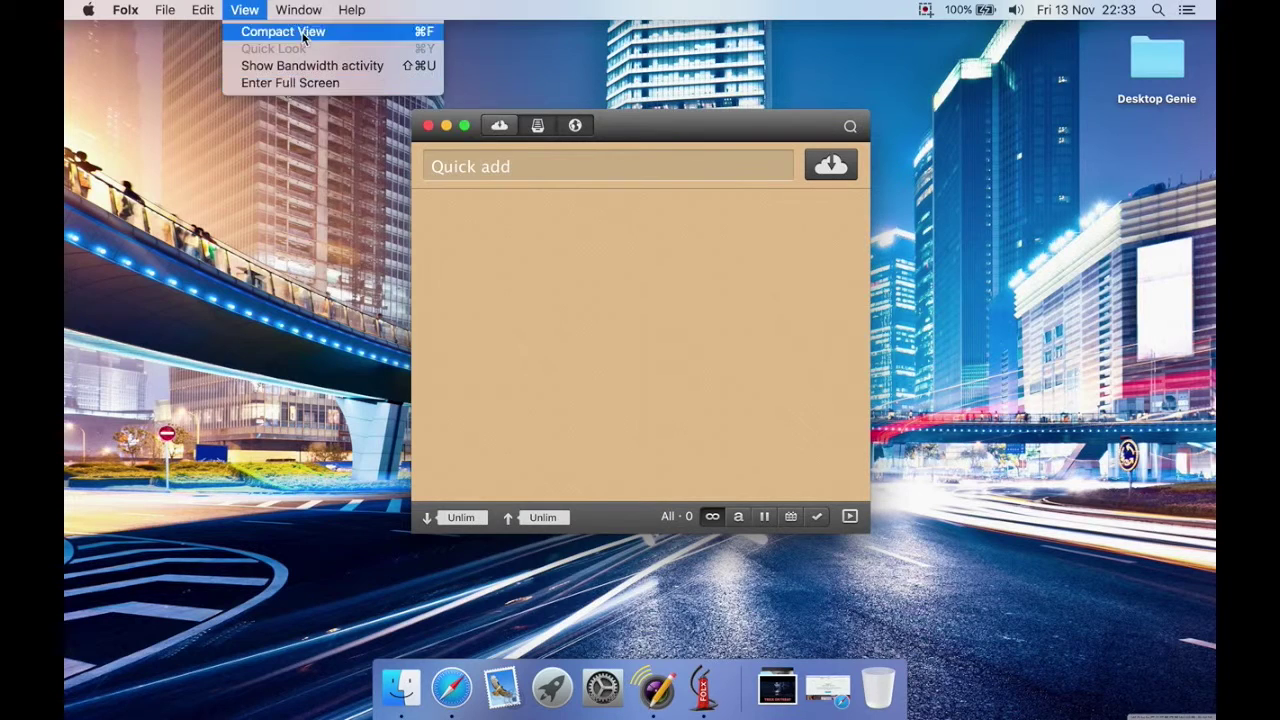
mouse_move(303, 9)
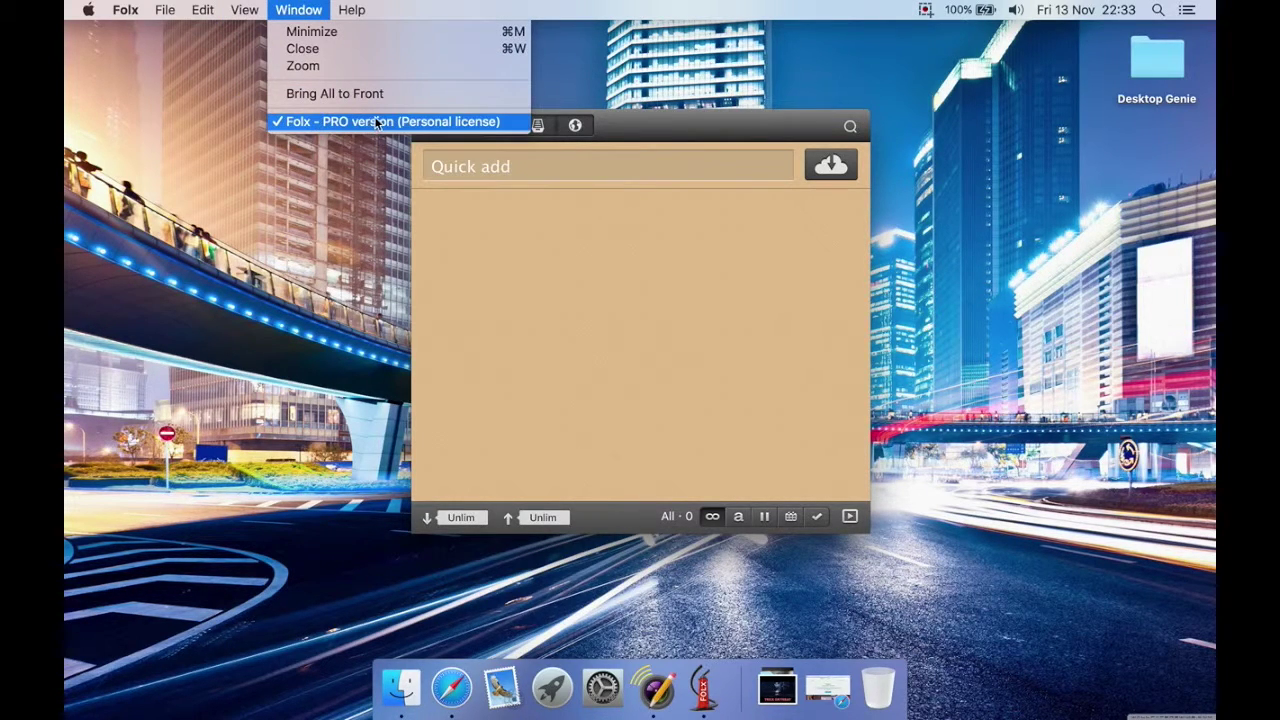
mouse_move(358, 13)
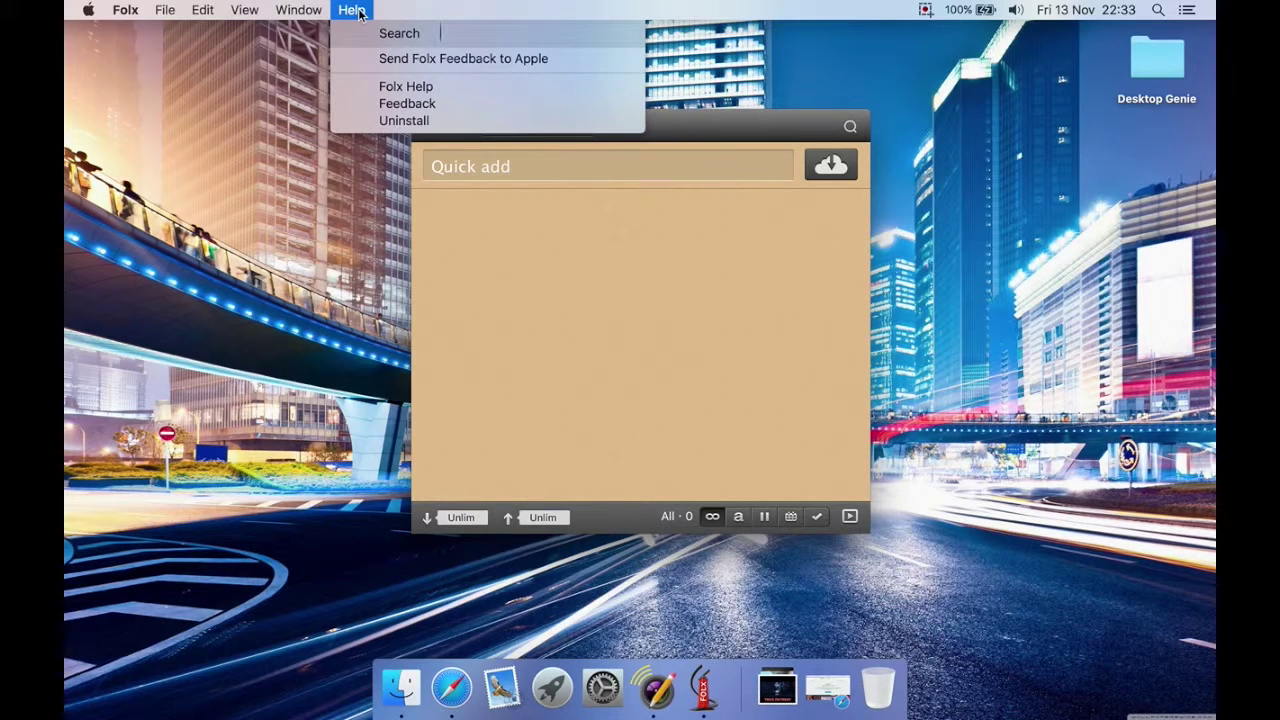
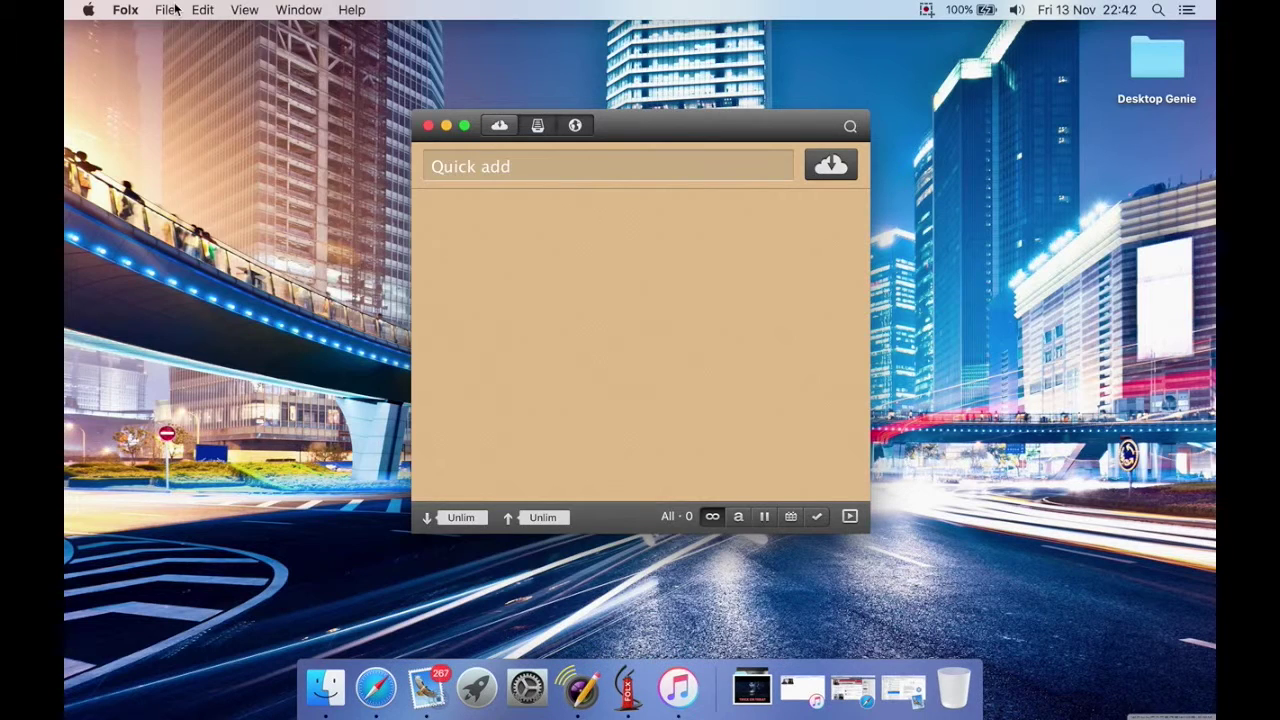
- Open a new URL download task and examine its start options and thread counts, keeping Immediately and 5 threads
left_click(166, 10)
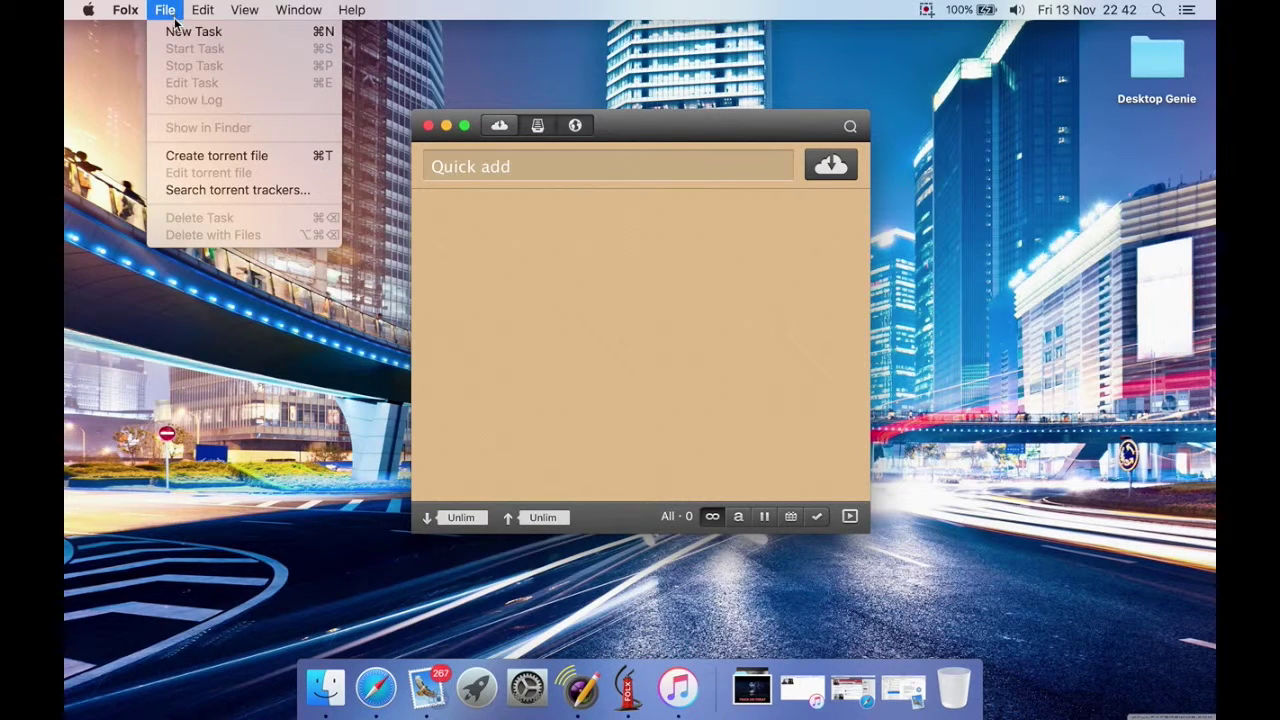
left_click(190, 31)
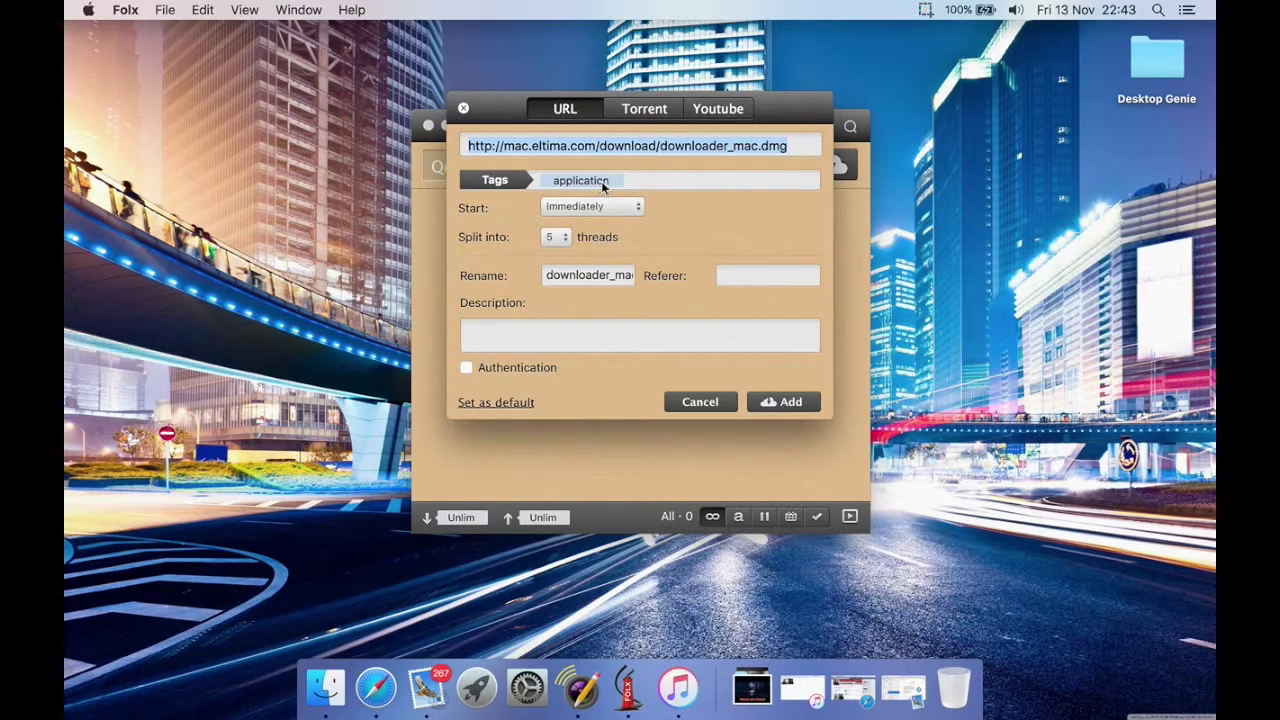
left_click(580, 207)
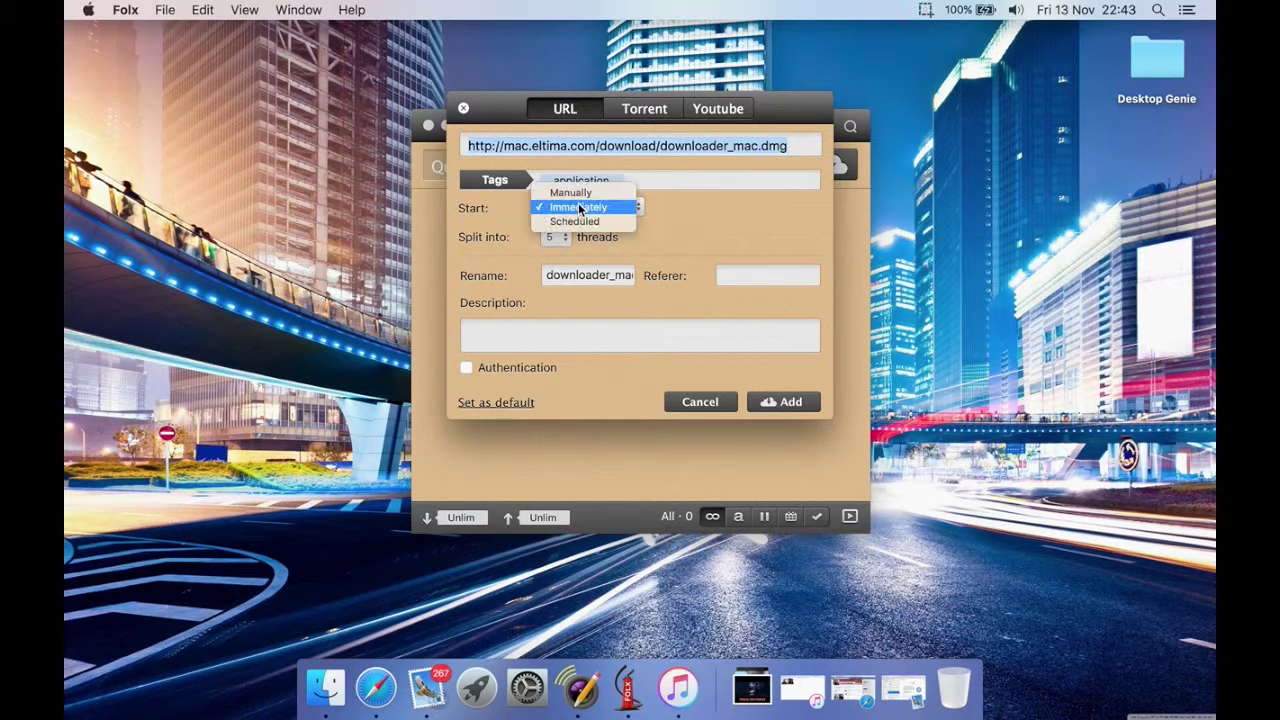
left_click(510, 209)
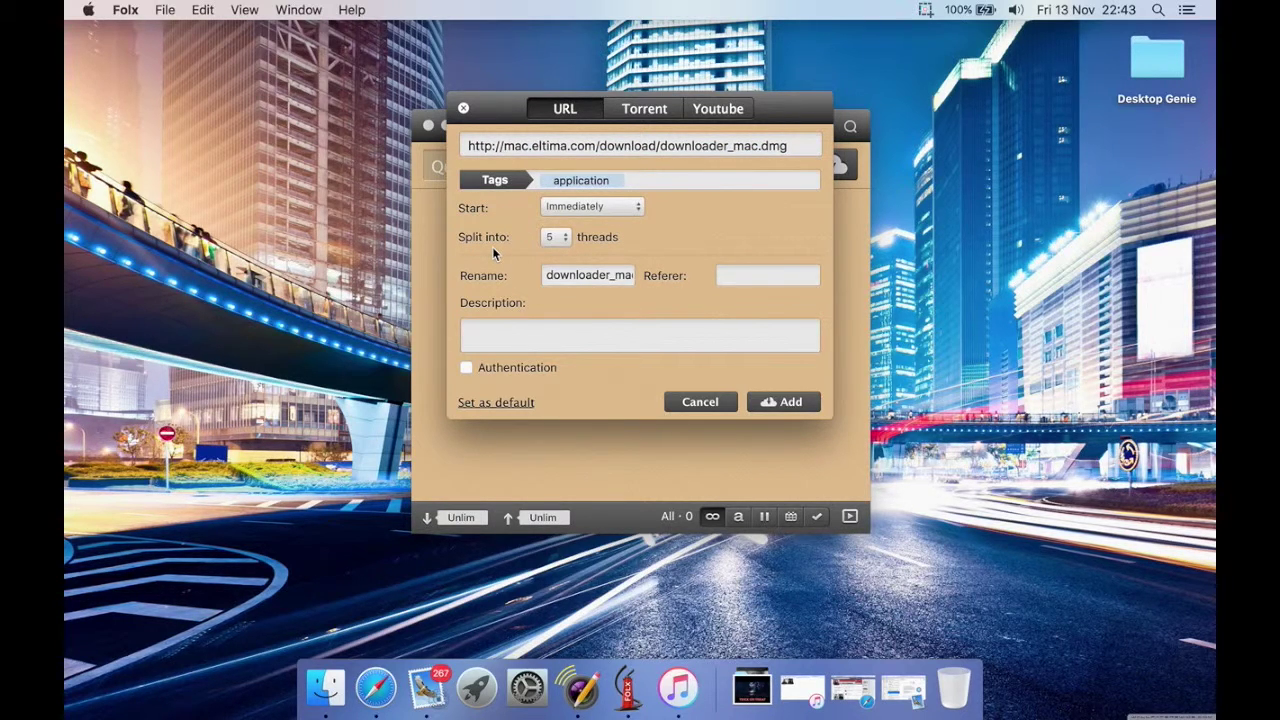
left_click(562, 242)
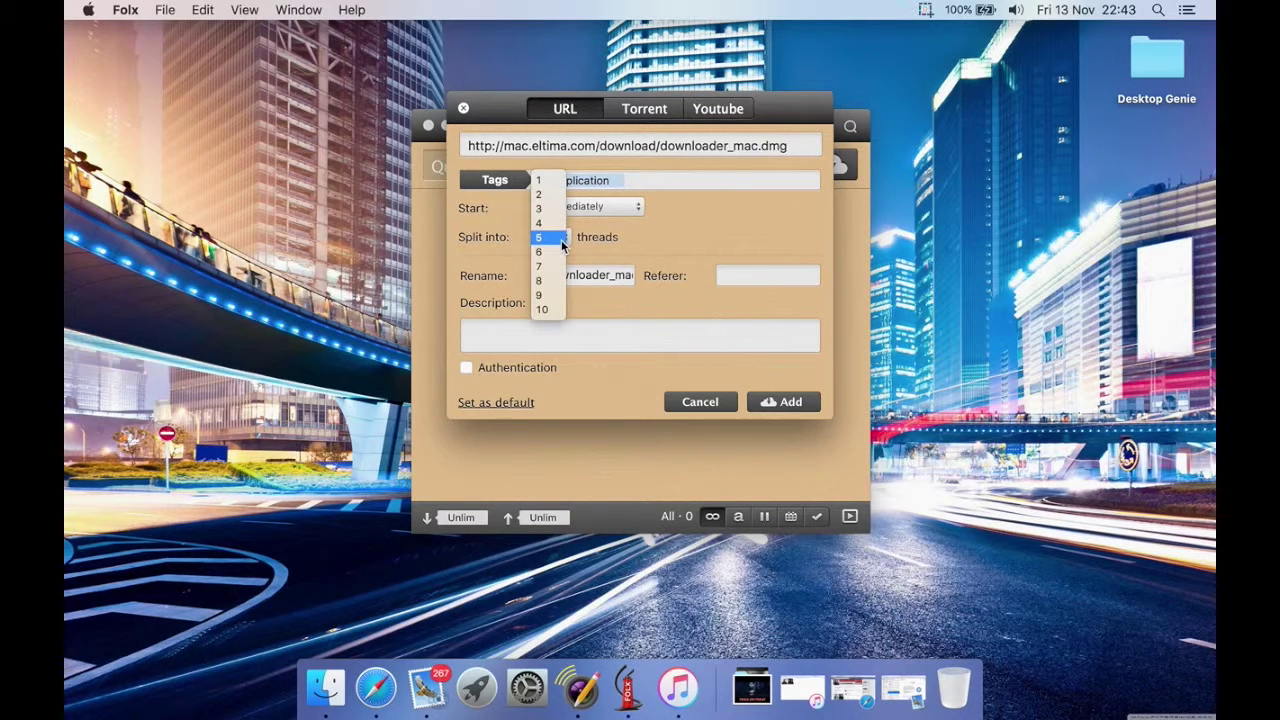
left_click(503, 258)
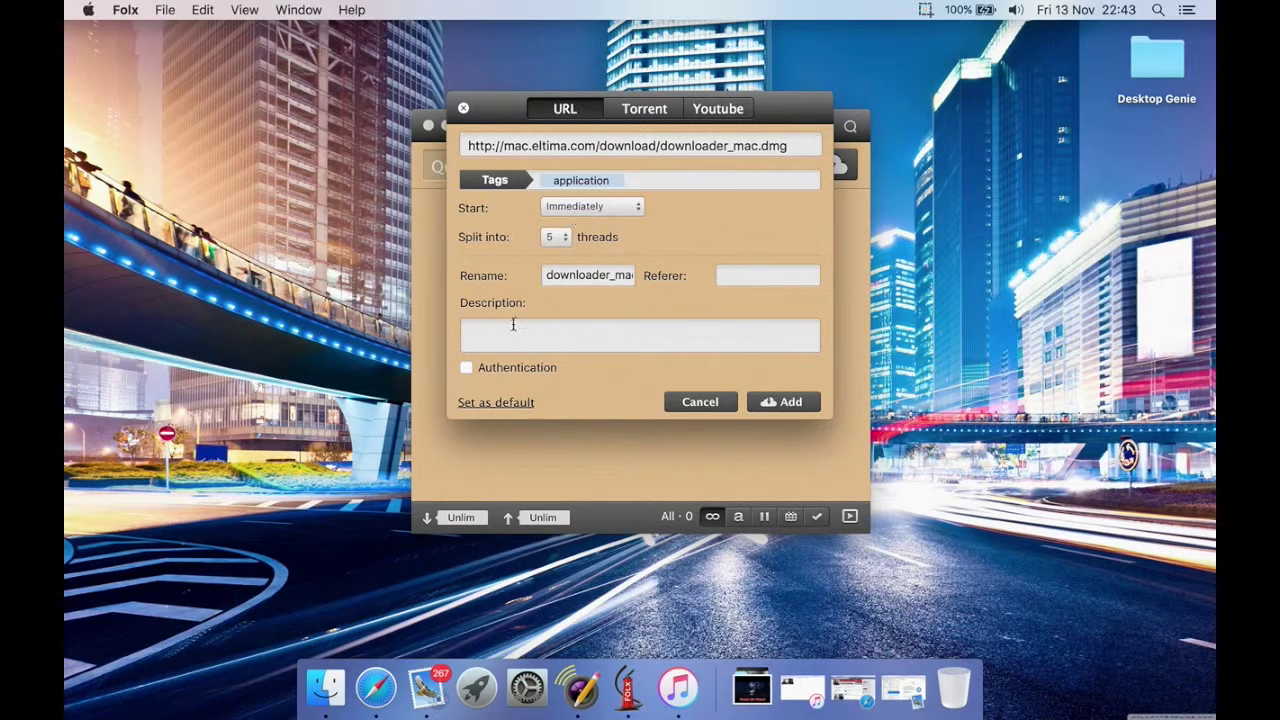
- Examine the Torrent and Youtube forms of the new task, including the Youtube start options, and cancel the task
left_click(645, 112)
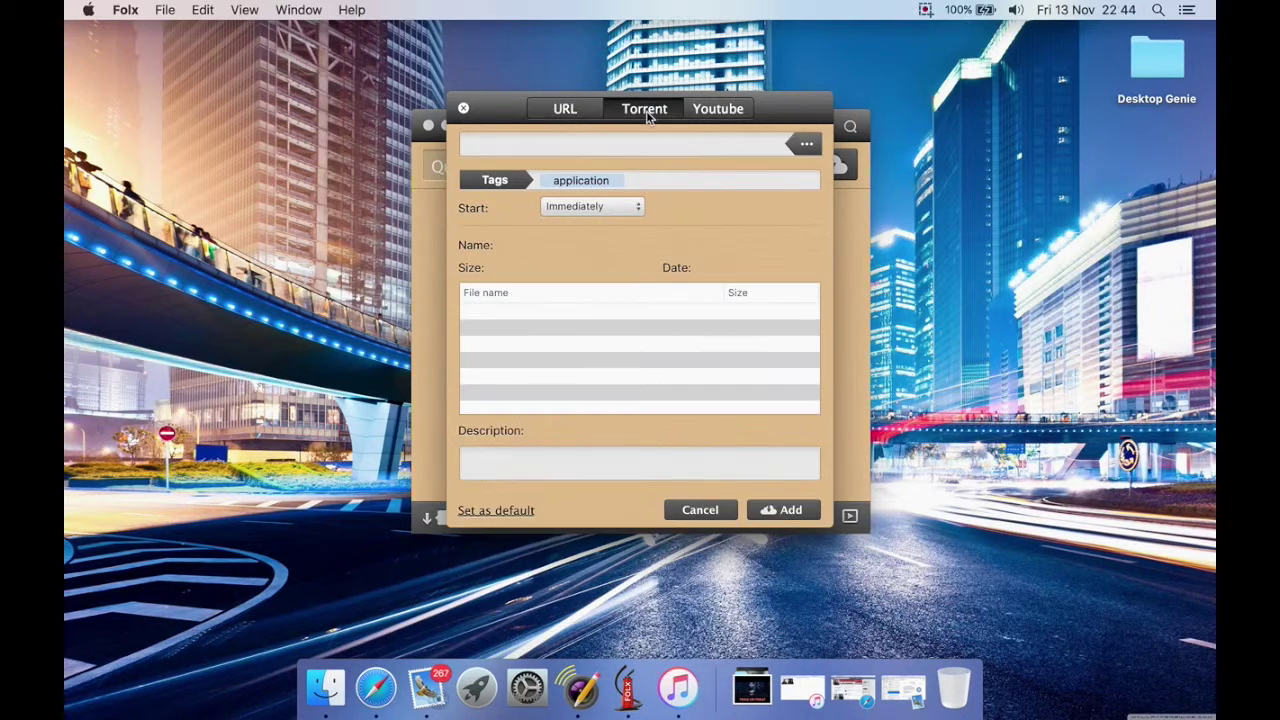
left_click(731, 112)
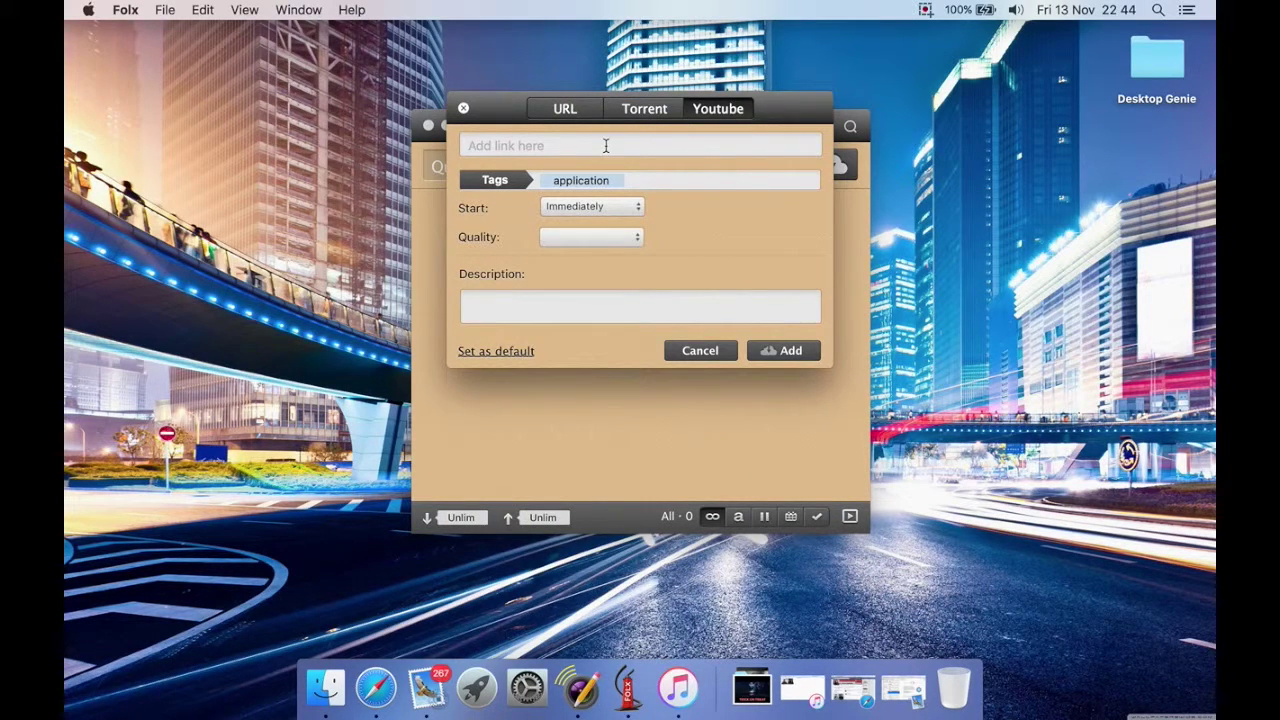
left_click(584, 205)
left_click(584, 205)
left_click(554, 306)
left_click(538, 145)
left_click(686, 352)
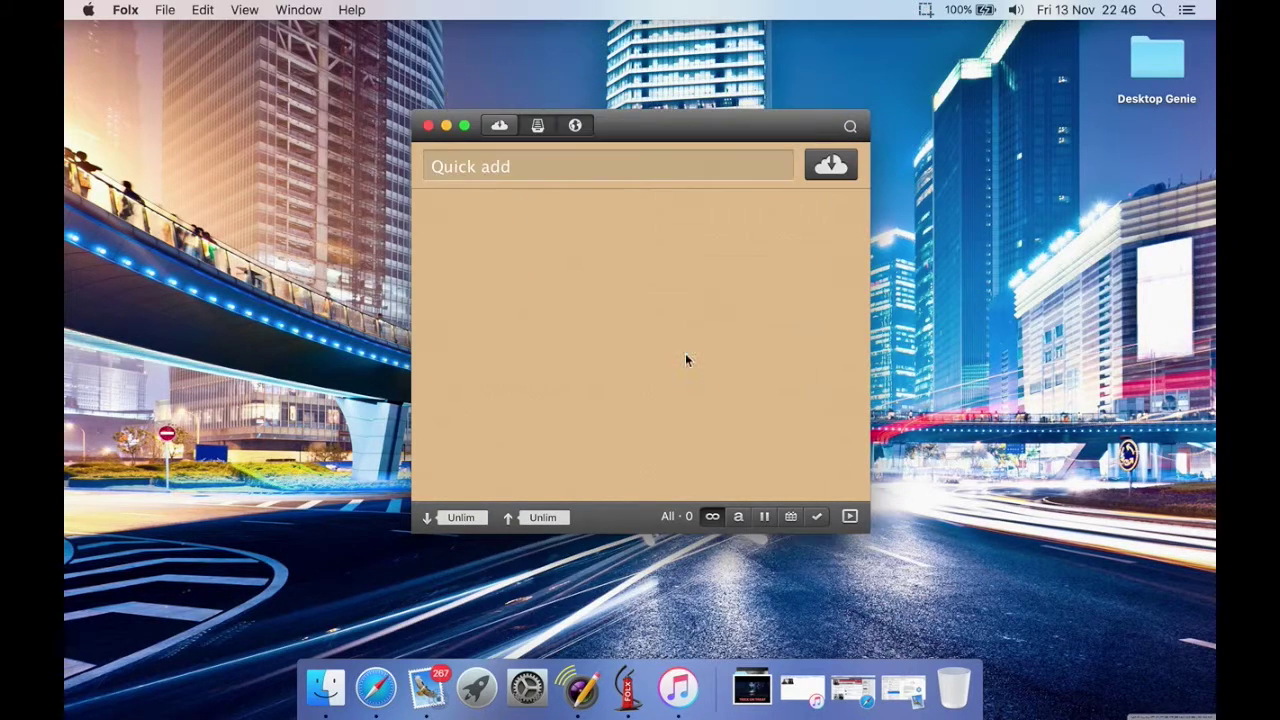
- Open the form for creating a new torrent and view the options for adding trackers, DHT nodes and web seeds
left_click(166, 10)
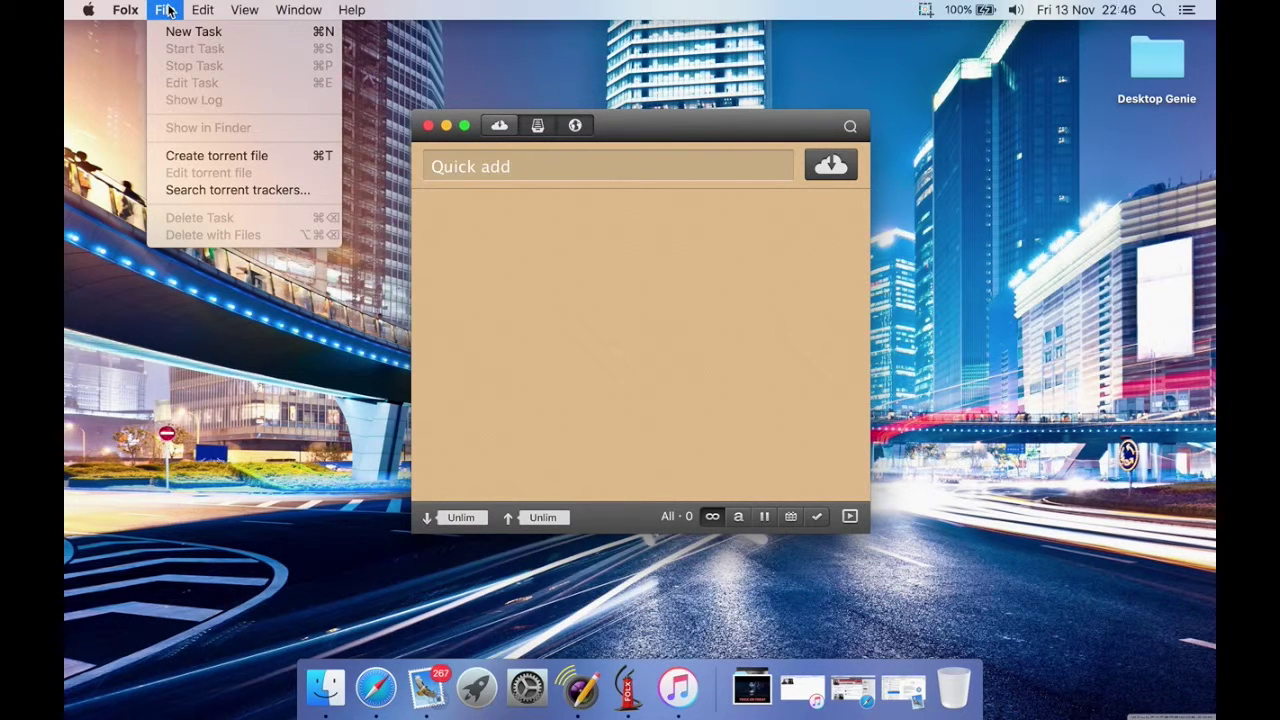
left_click(216, 156)
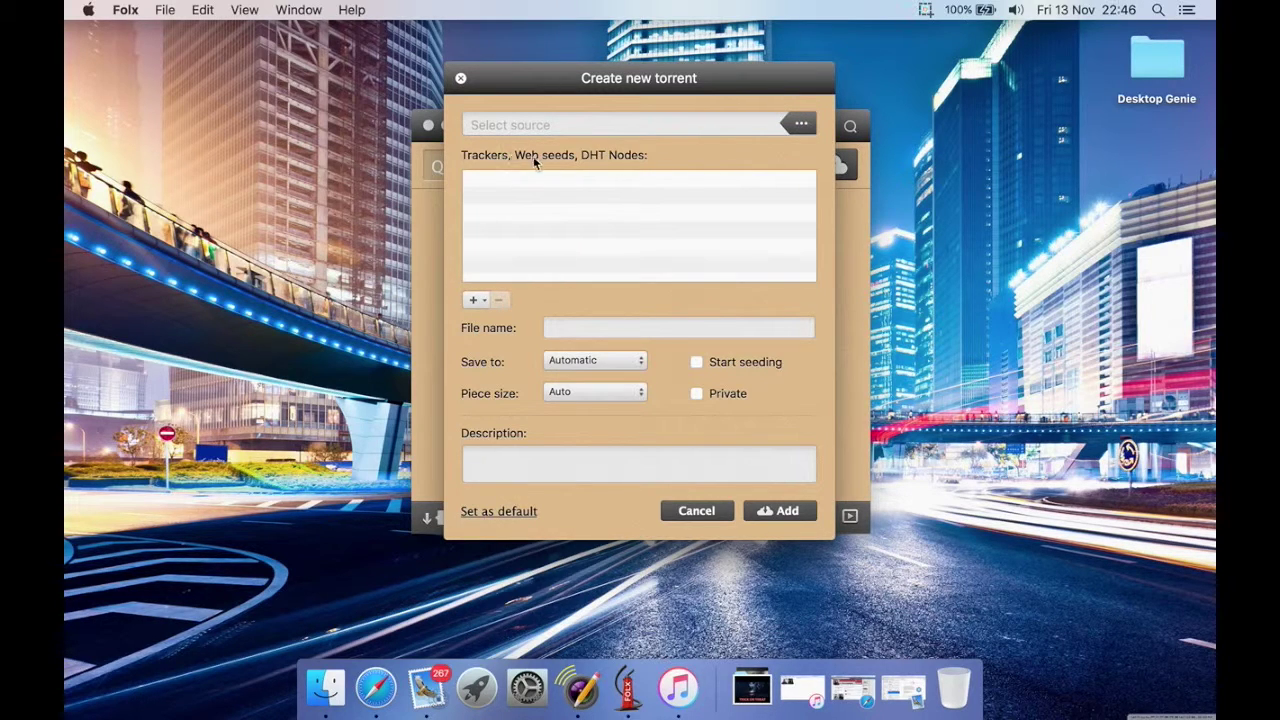
left_click(474, 301)
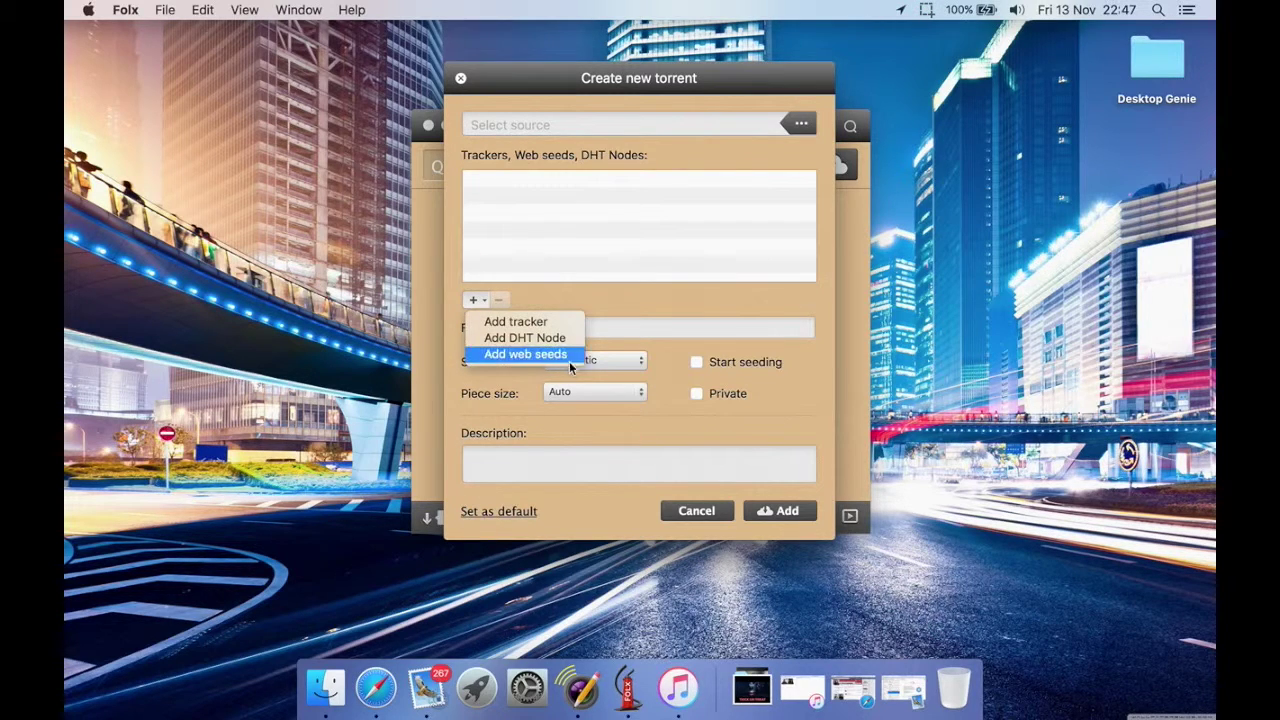
left_click(631, 306)
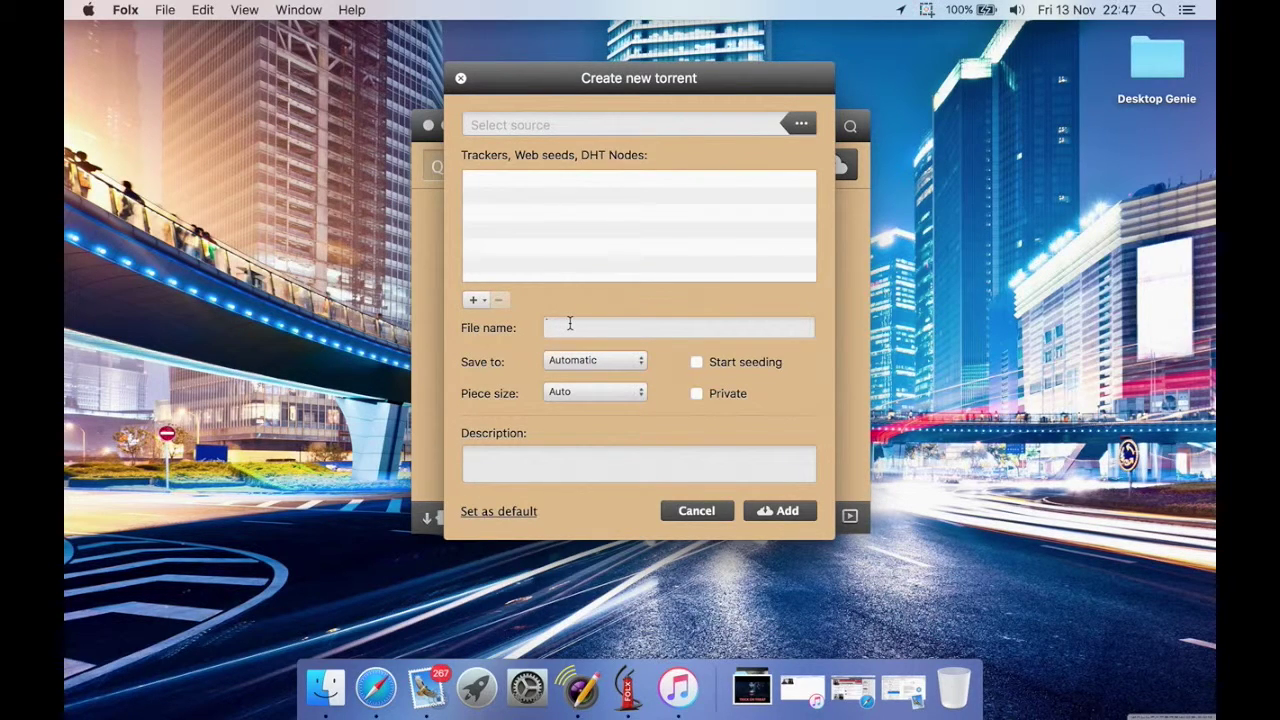
- Review the save location and piece size options for the new torrent without changing them, and cancel its creation
left_click(632, 366)
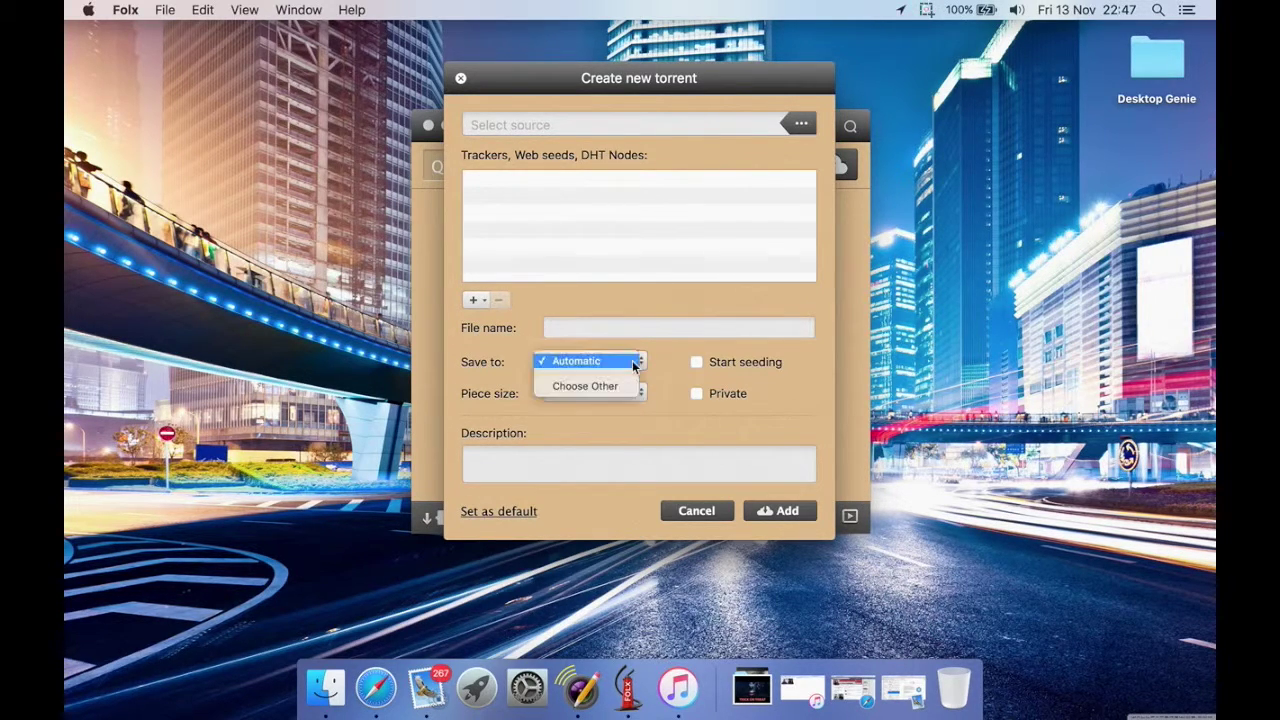
left_click(512, 368)
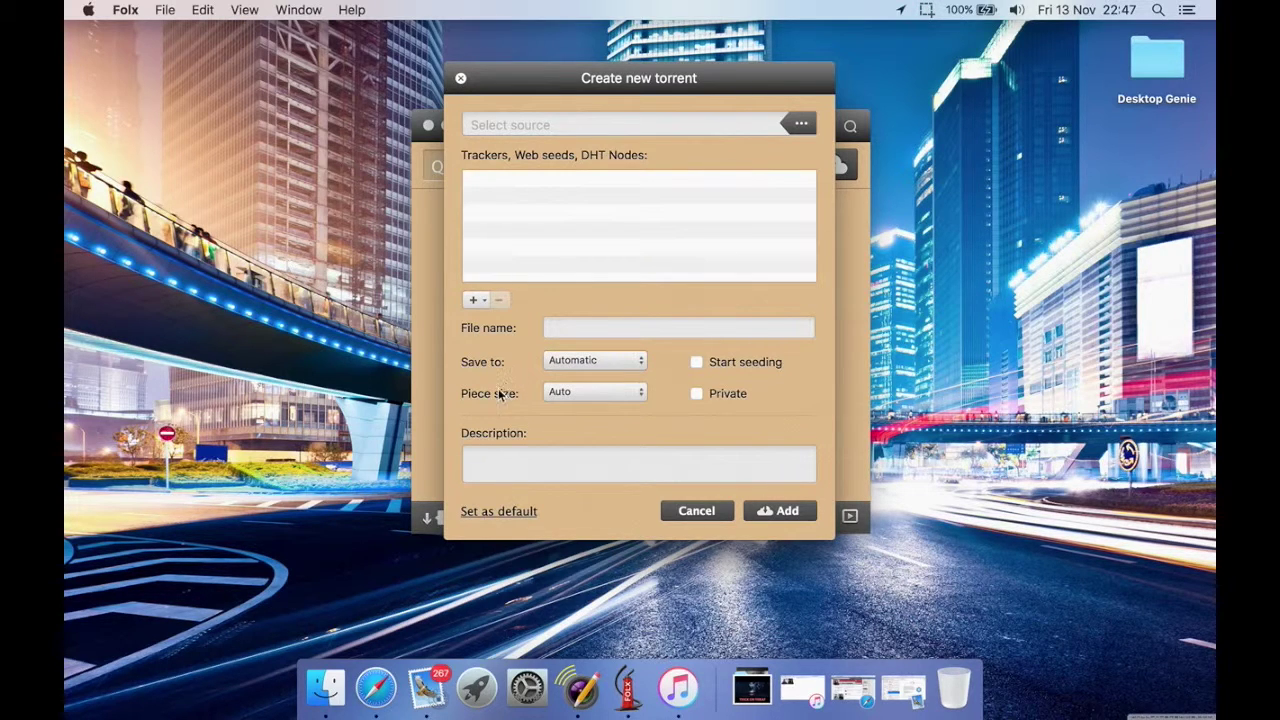
left_click(621, 394)
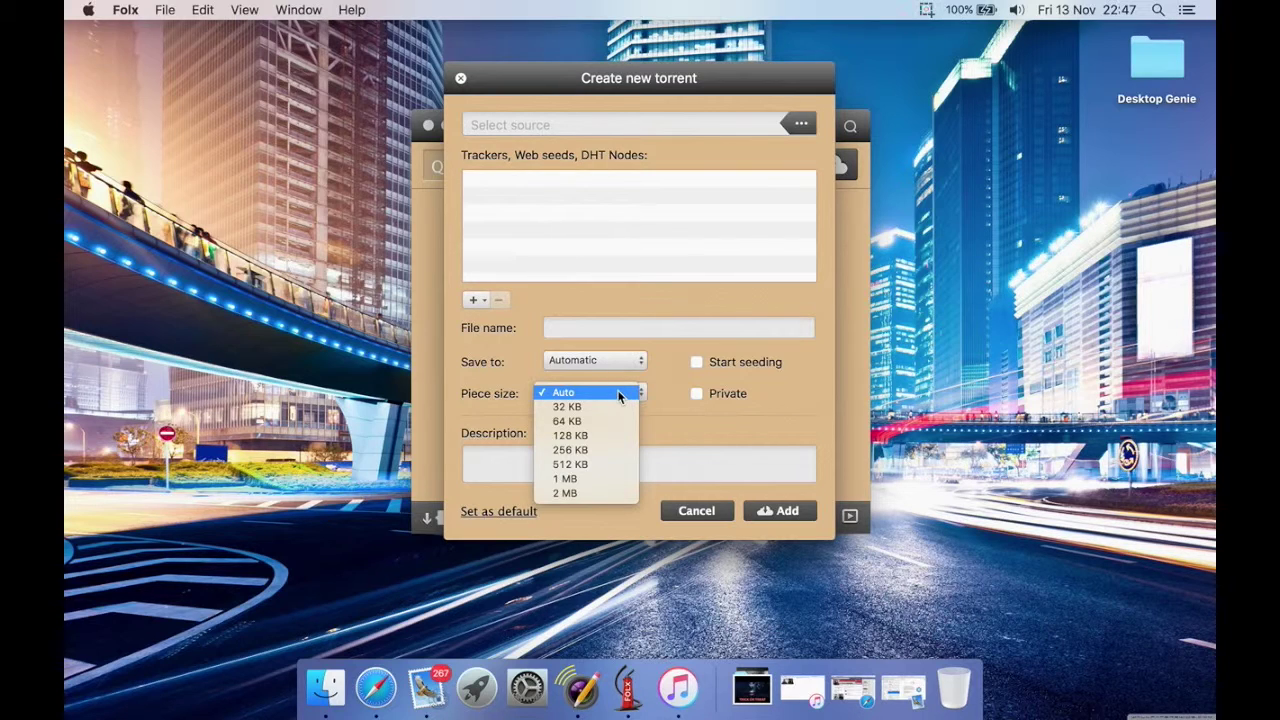
left_click(700, 371)
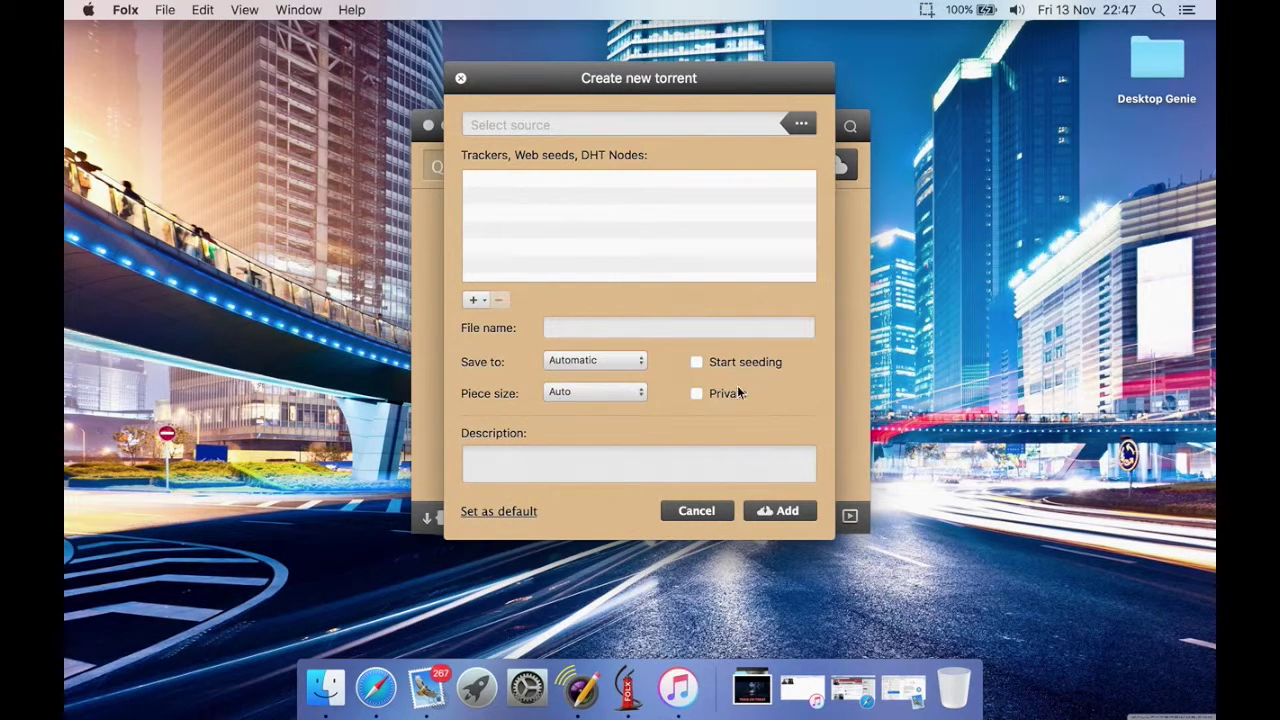
left_click(531, 454)
left_click(706, 511)
- Open a new URL download task for downloader_mac.dmg and add the tags mac and downloader
key("super+n")
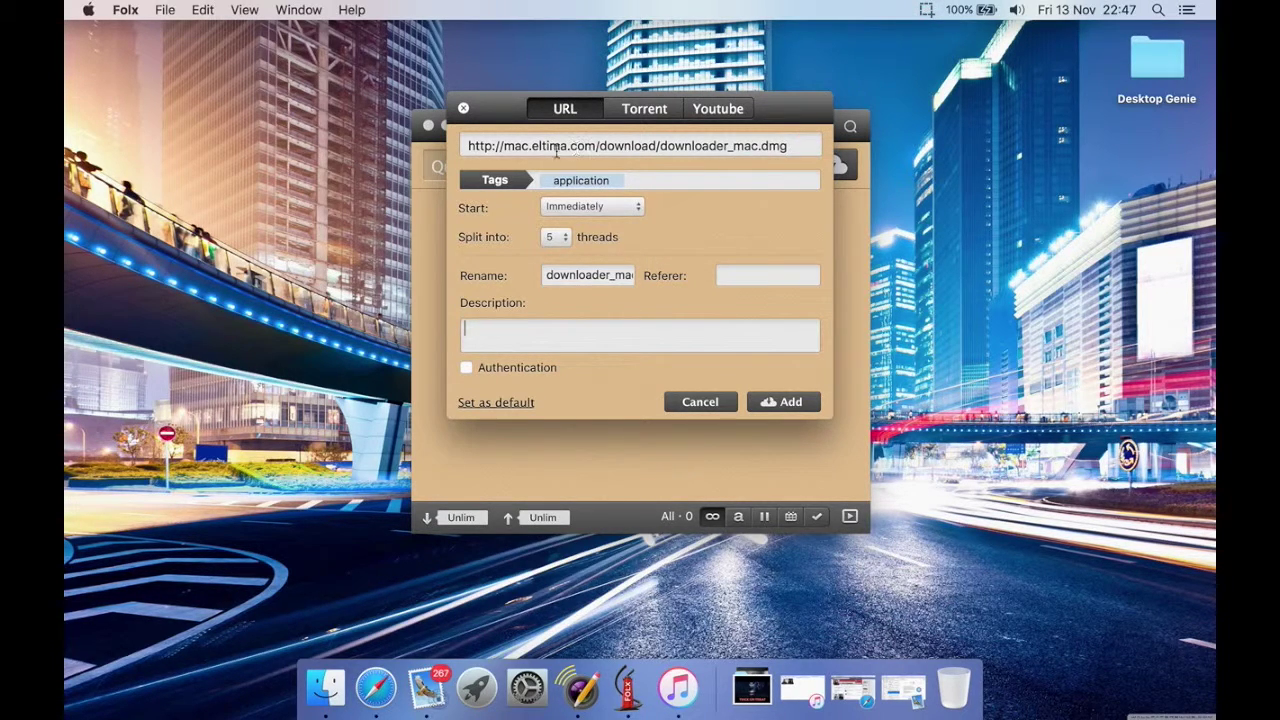
left_click(656, 177)
type("mac")
key("Return")
type("downloader")
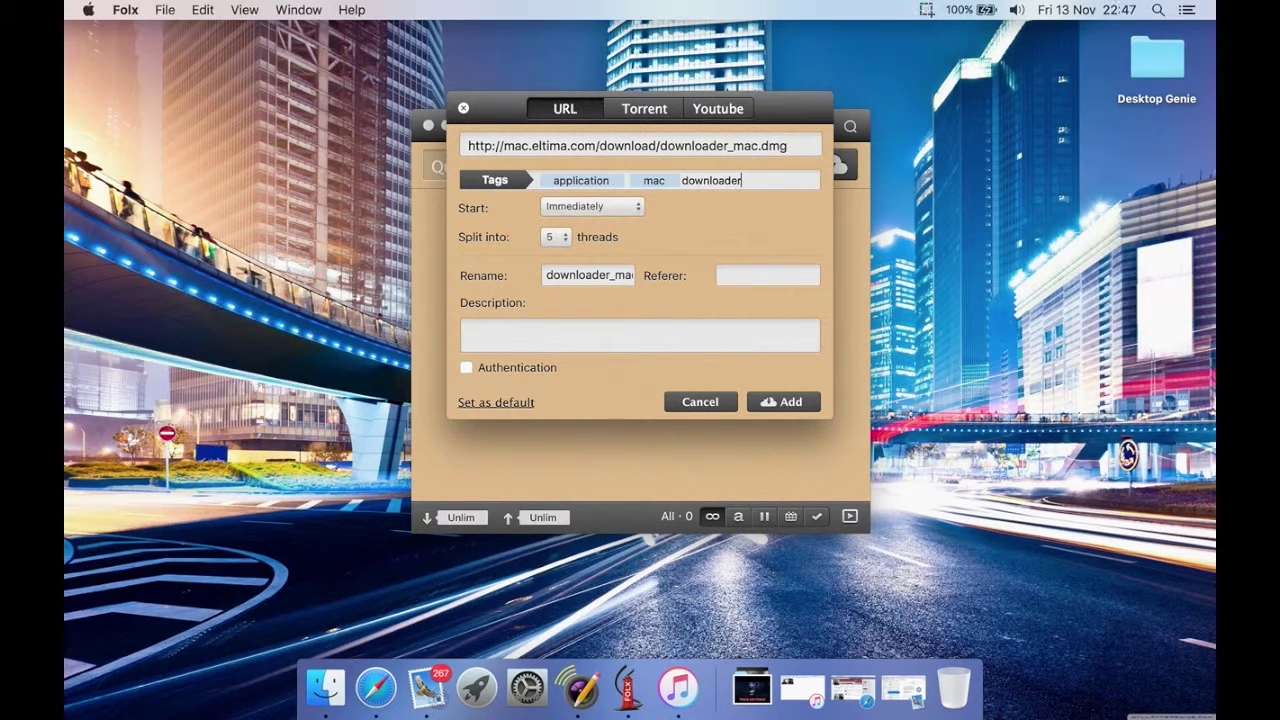
key("Return")
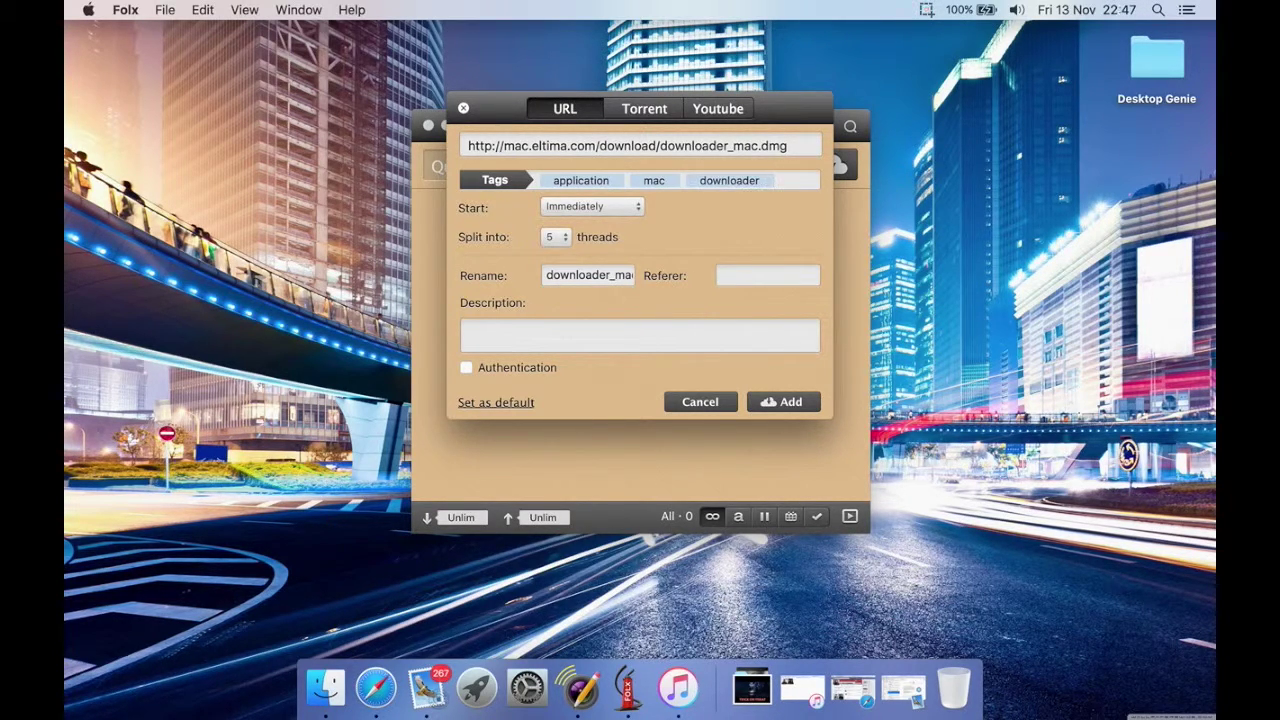
- Split the download into 3 threads, keep the start option at Immediately, and add the task
left_click(592, 206)
left_click(492, 212)
left_click(555, 237)
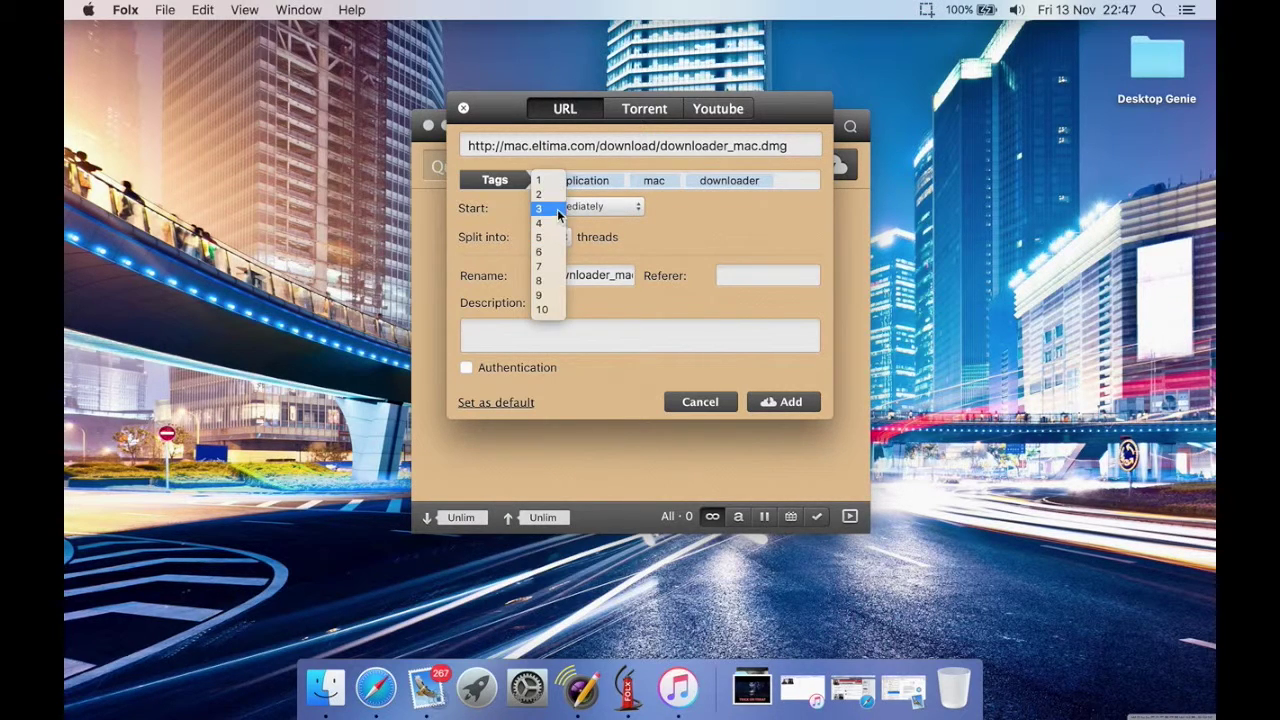
left_click(558, 209)
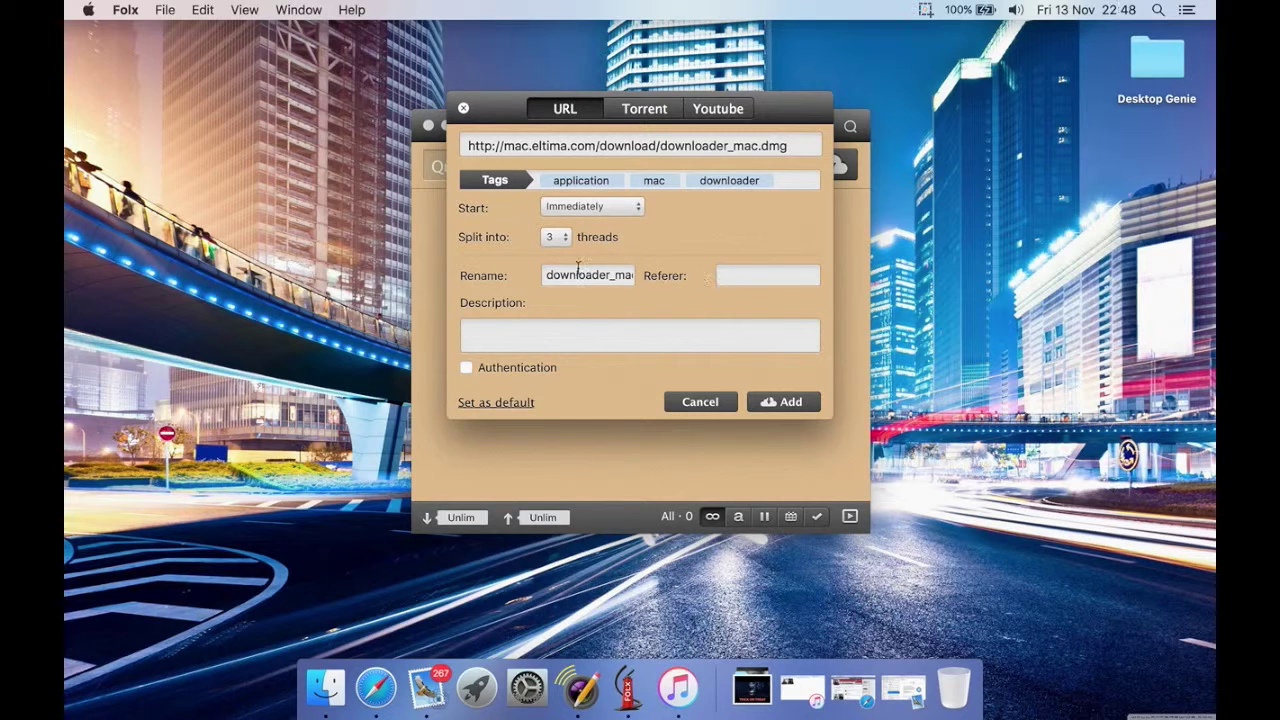
left_click_drag(550, 275, 757, 266)
left_click(745, 268)
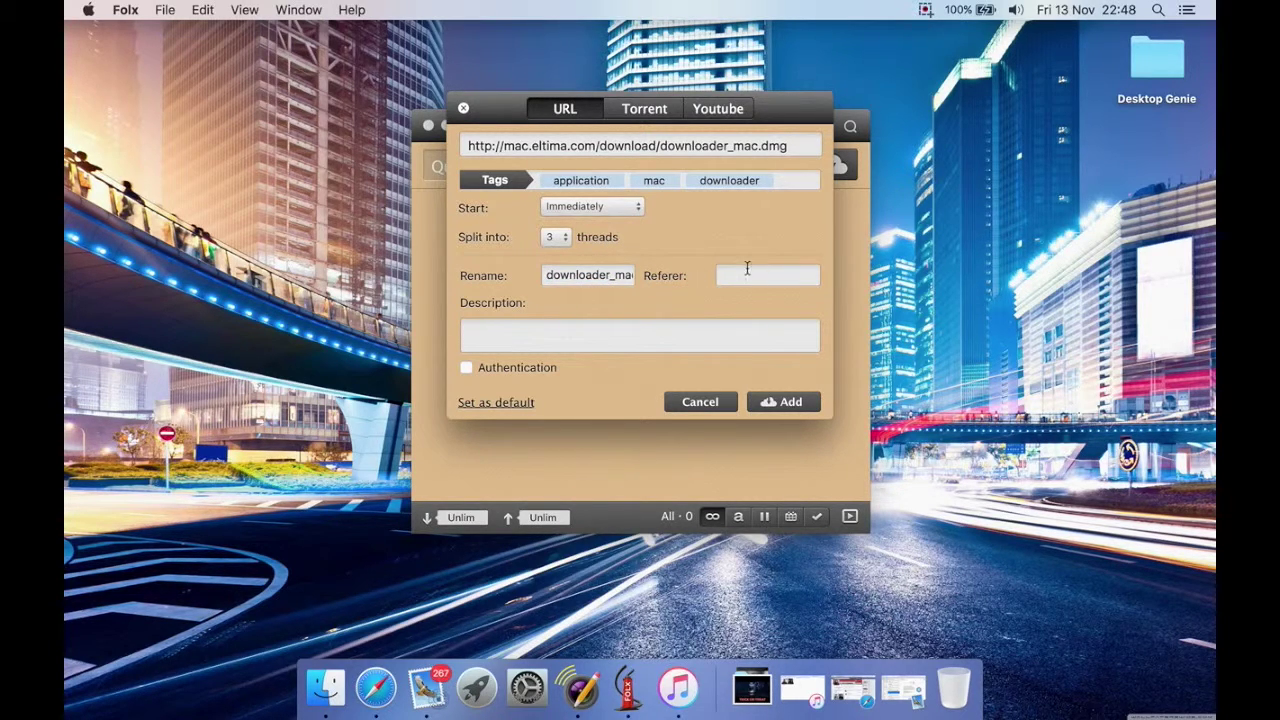
left_click(622, 338)
left_click(780, 402)
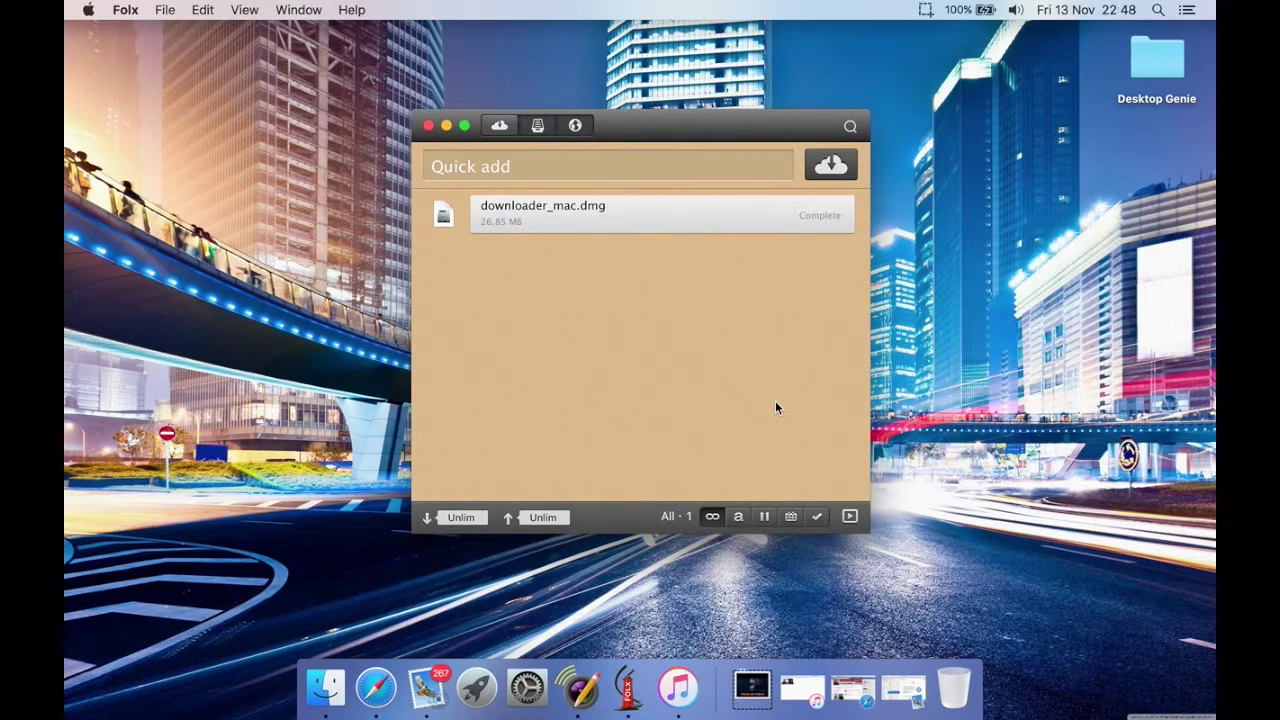
- View the actions available for the downloader_mac.dmg task, open the downloaded file and decline its licence agreement
right_click(623, 223)
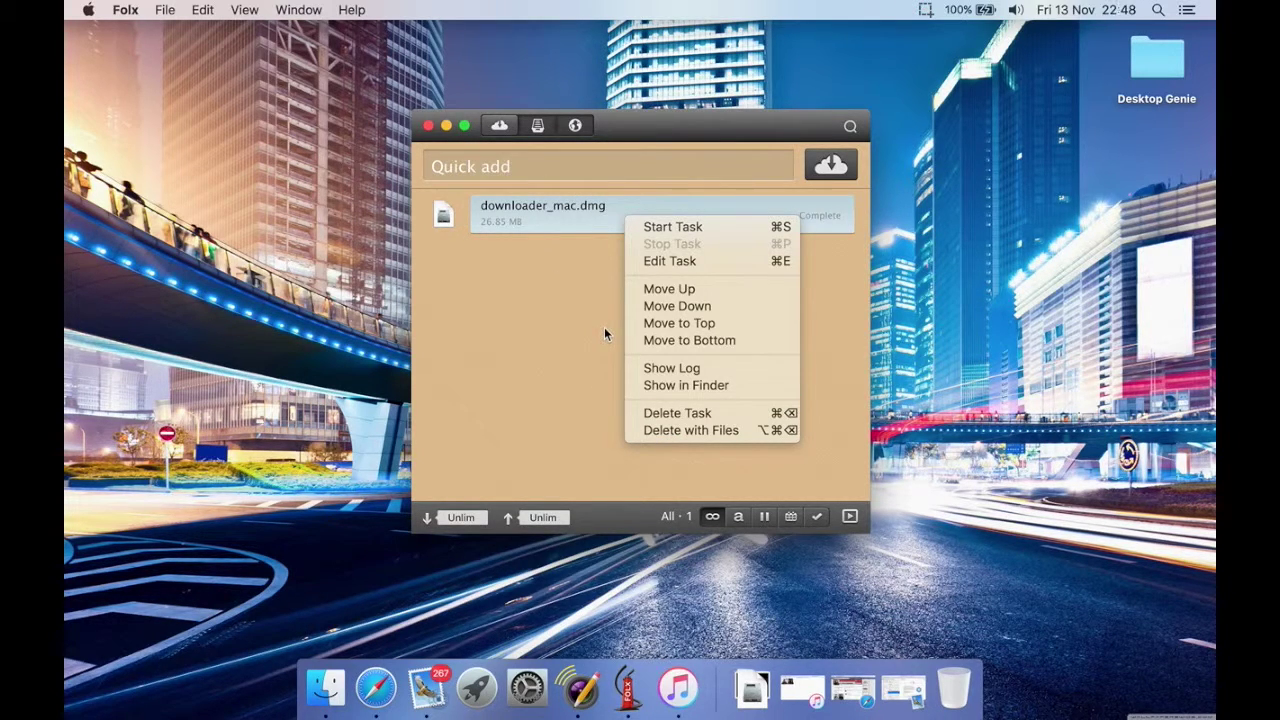
left_click(599, 230)
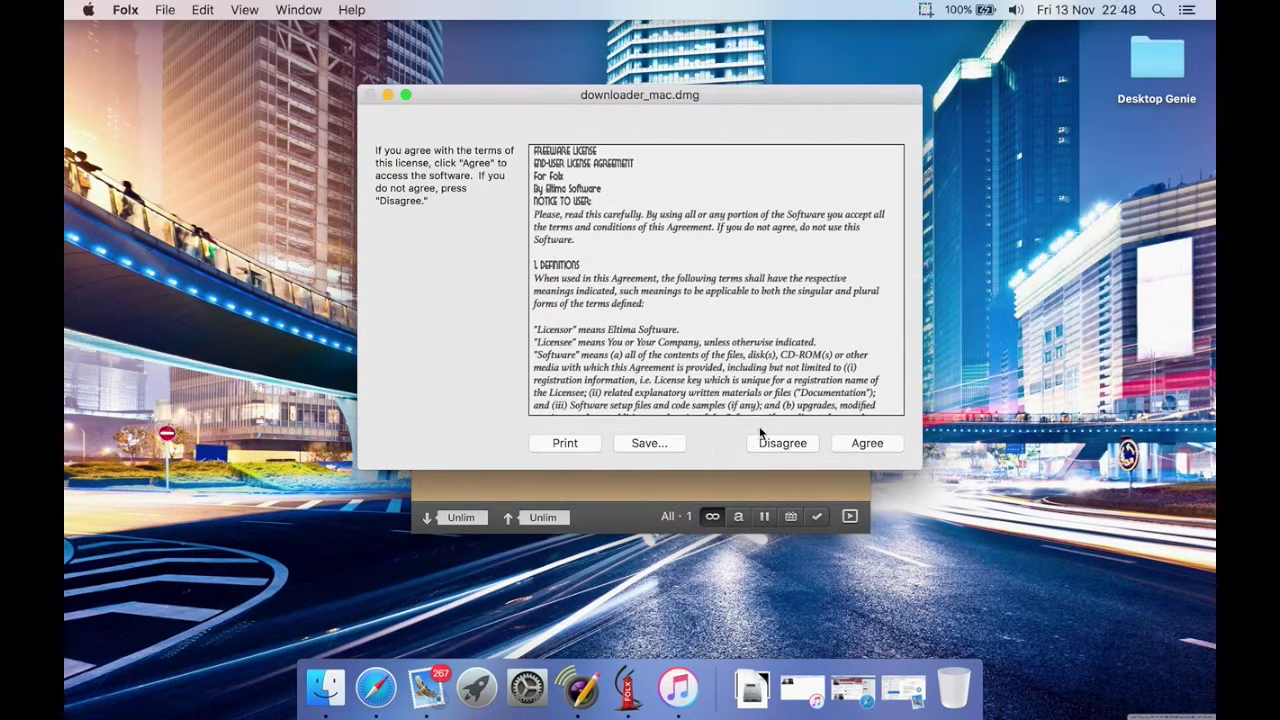
left_click(790, 445)
left_click(636, 341)
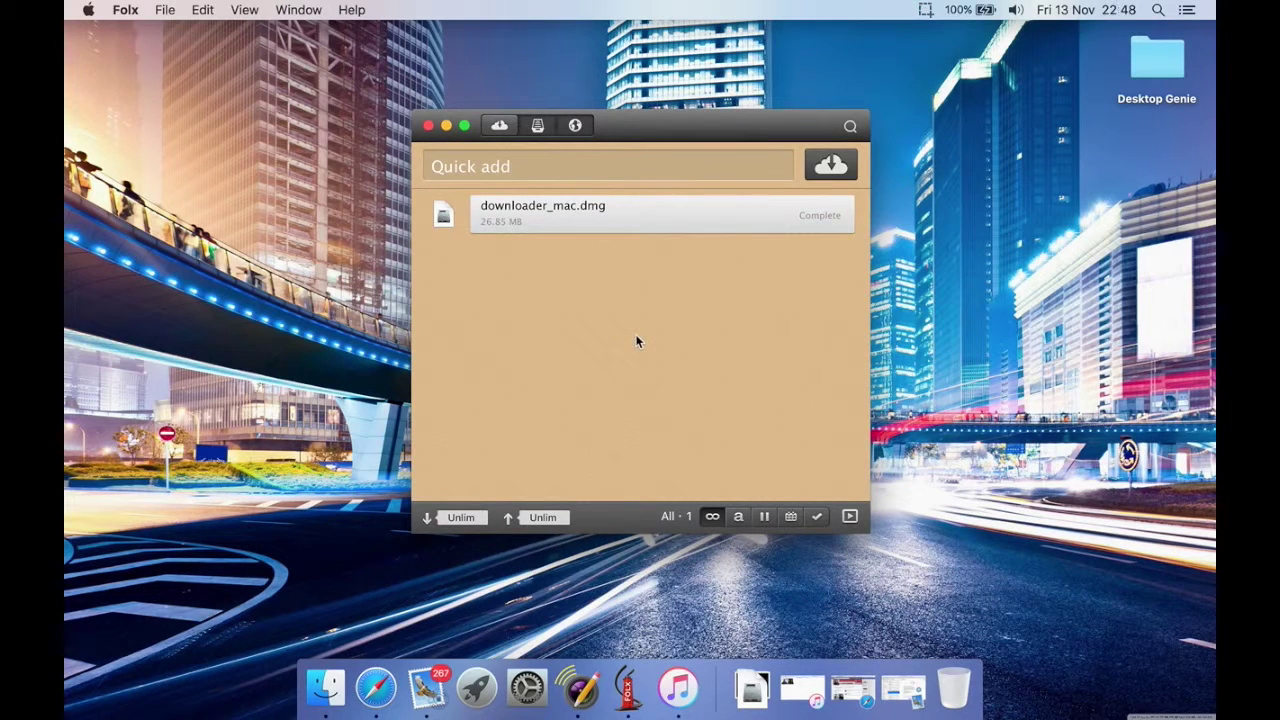
- Delete the downloader_mac.dmg task from the download list
left_click(635, 217)
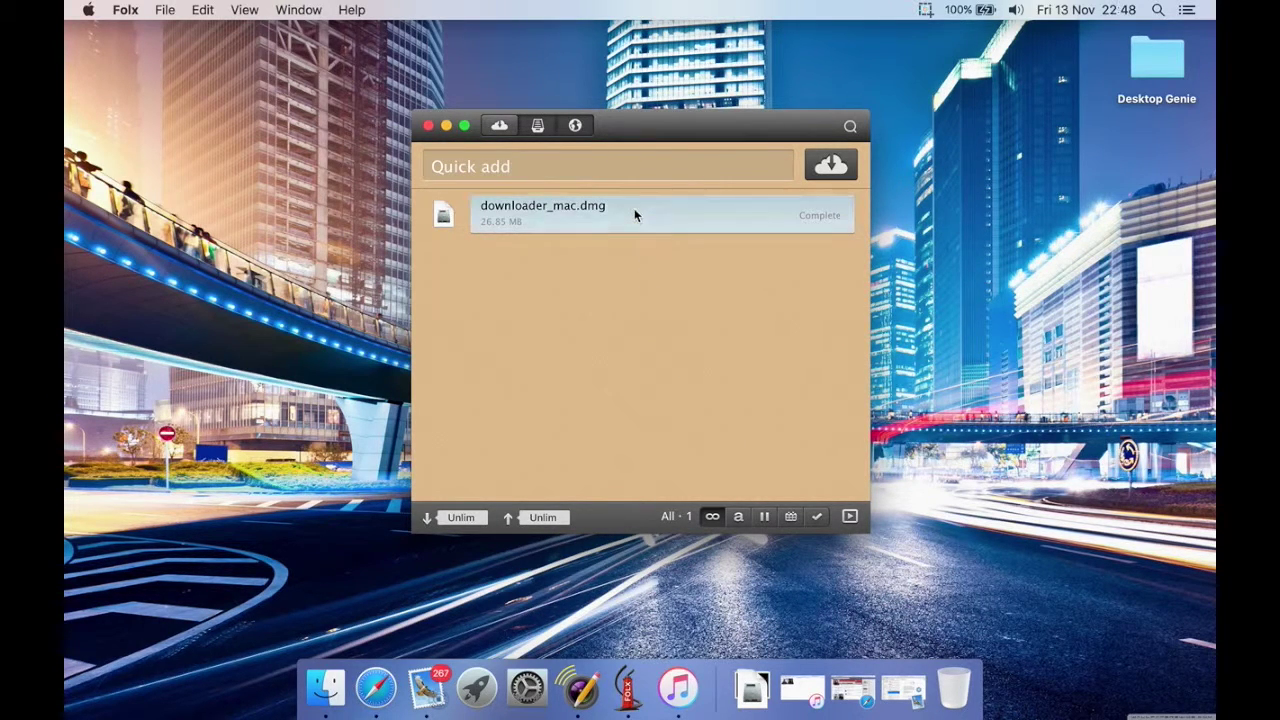
right_click(634, 214)
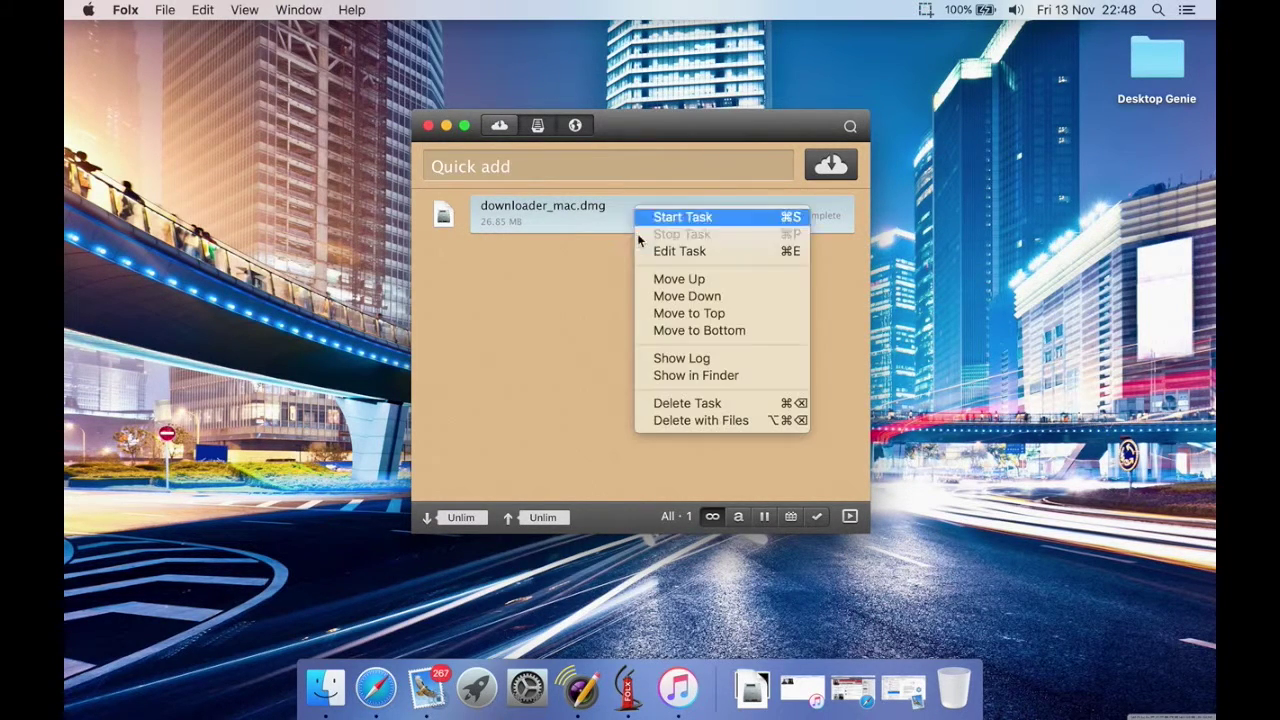
left_click(693, 404)
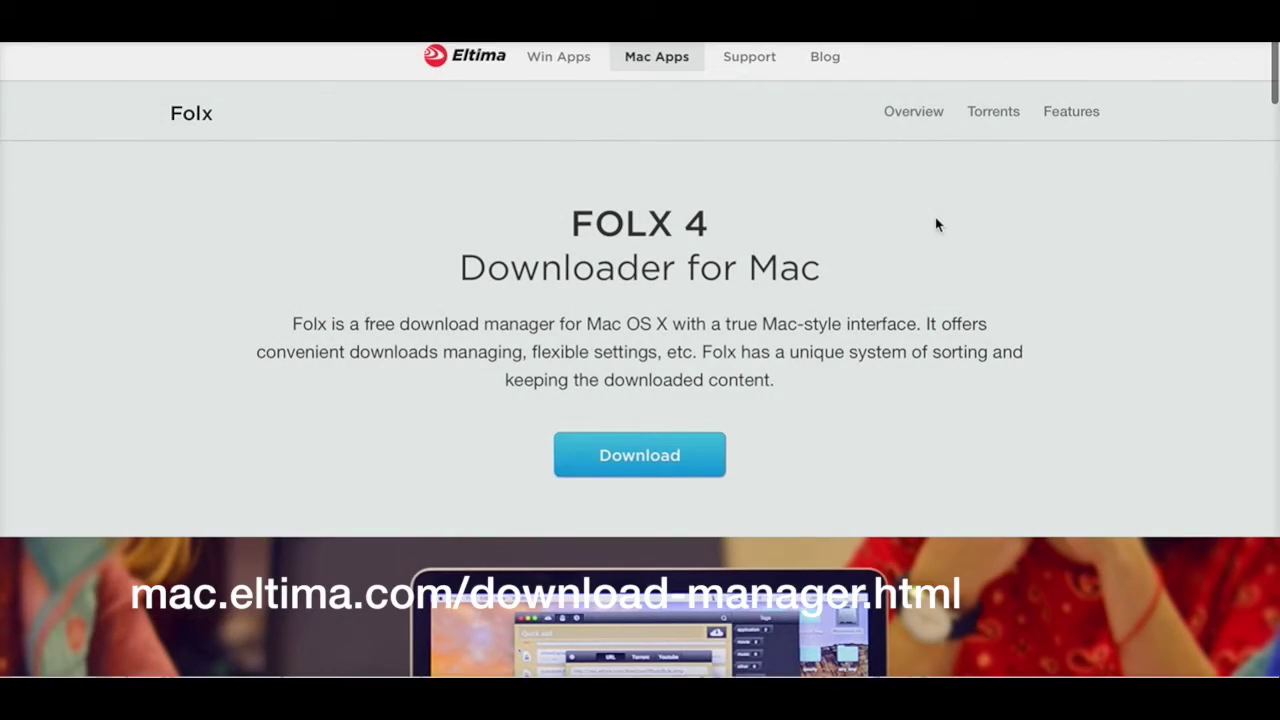
- Switch to the Folx product web page and view its Smart Tagging, Folx Special and Browsers descriptions
scroll(935, 220, "down", 3)
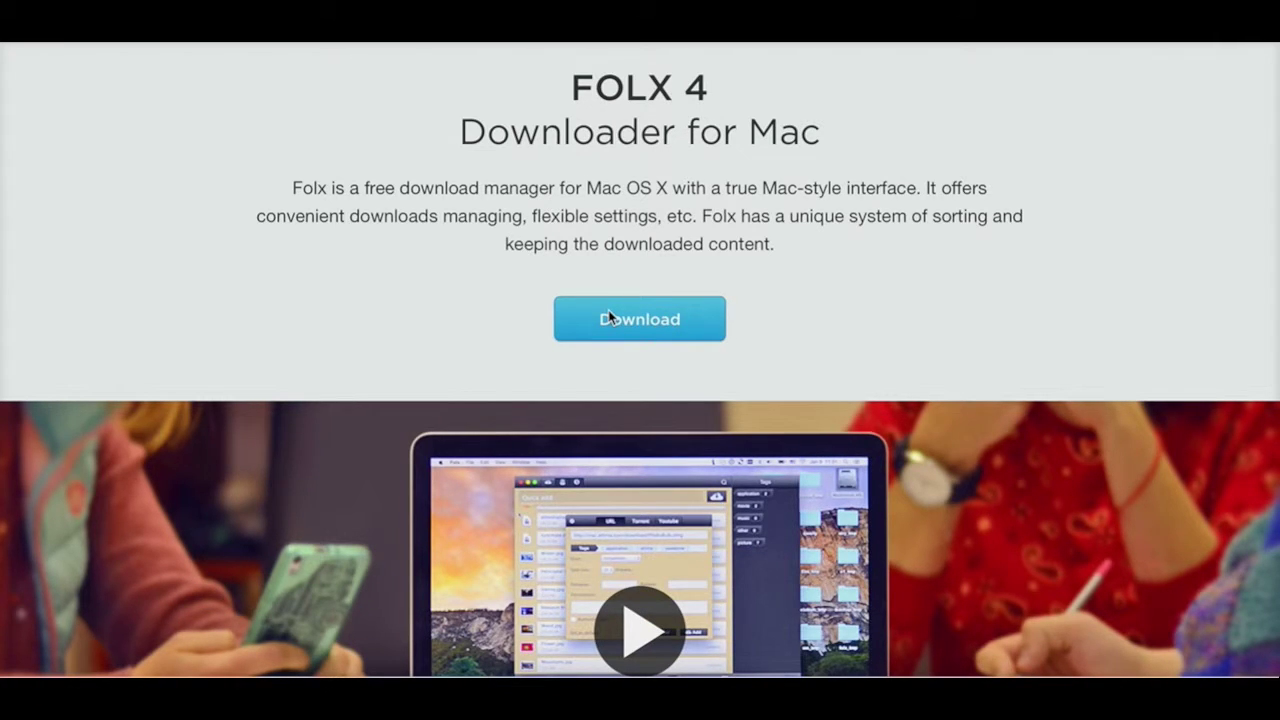
scroll(609, 318, "down", 10)
scroll(454, 360, "down", 2)
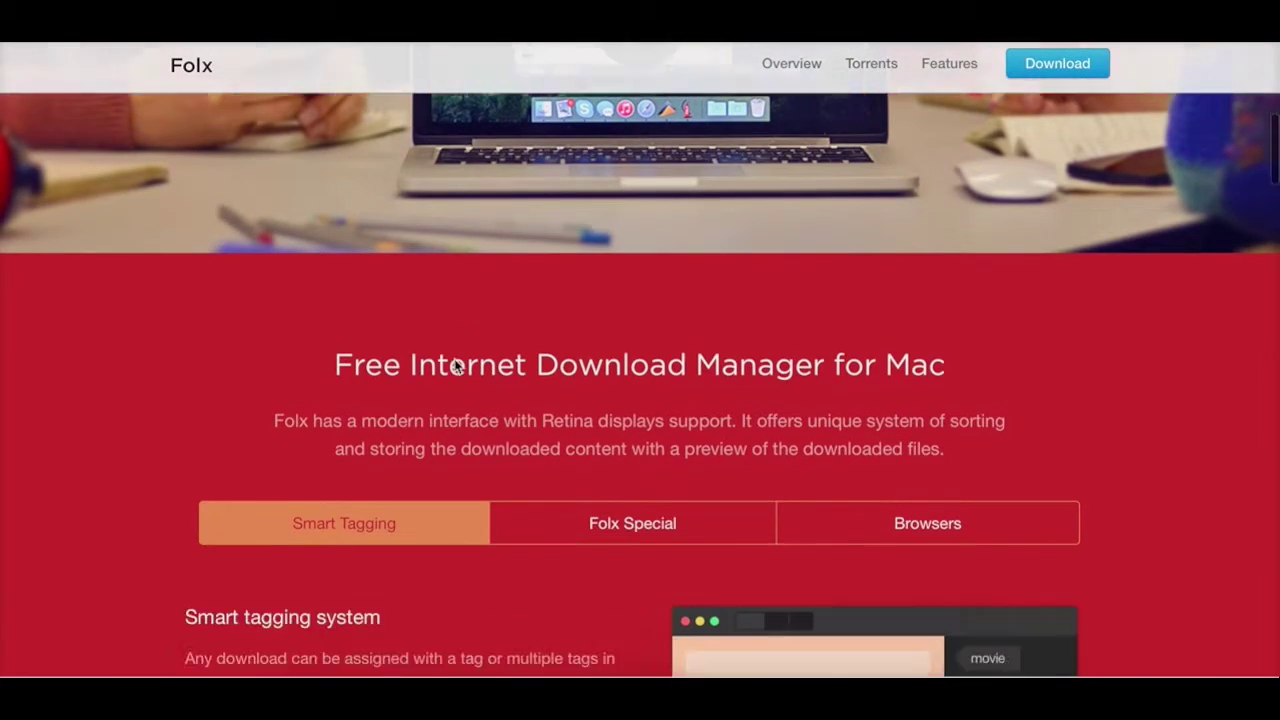
scroll(454, 365, "down", 3)
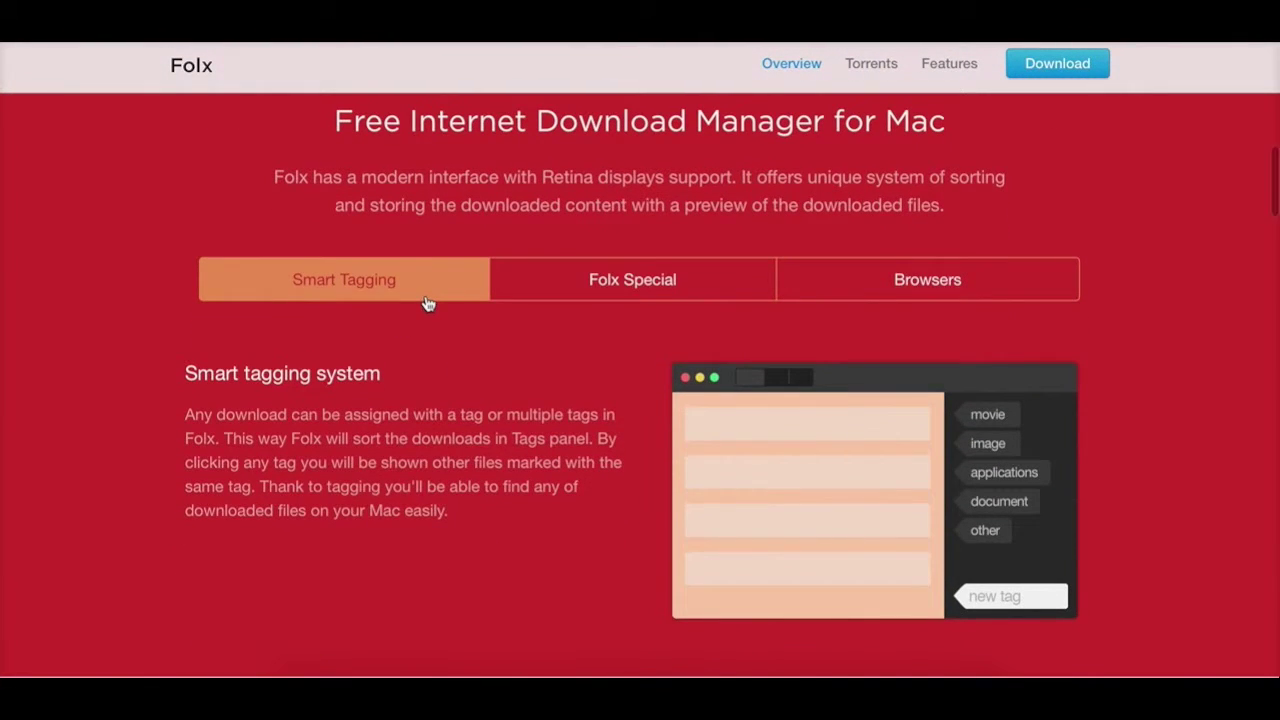
left_click(616, 280)
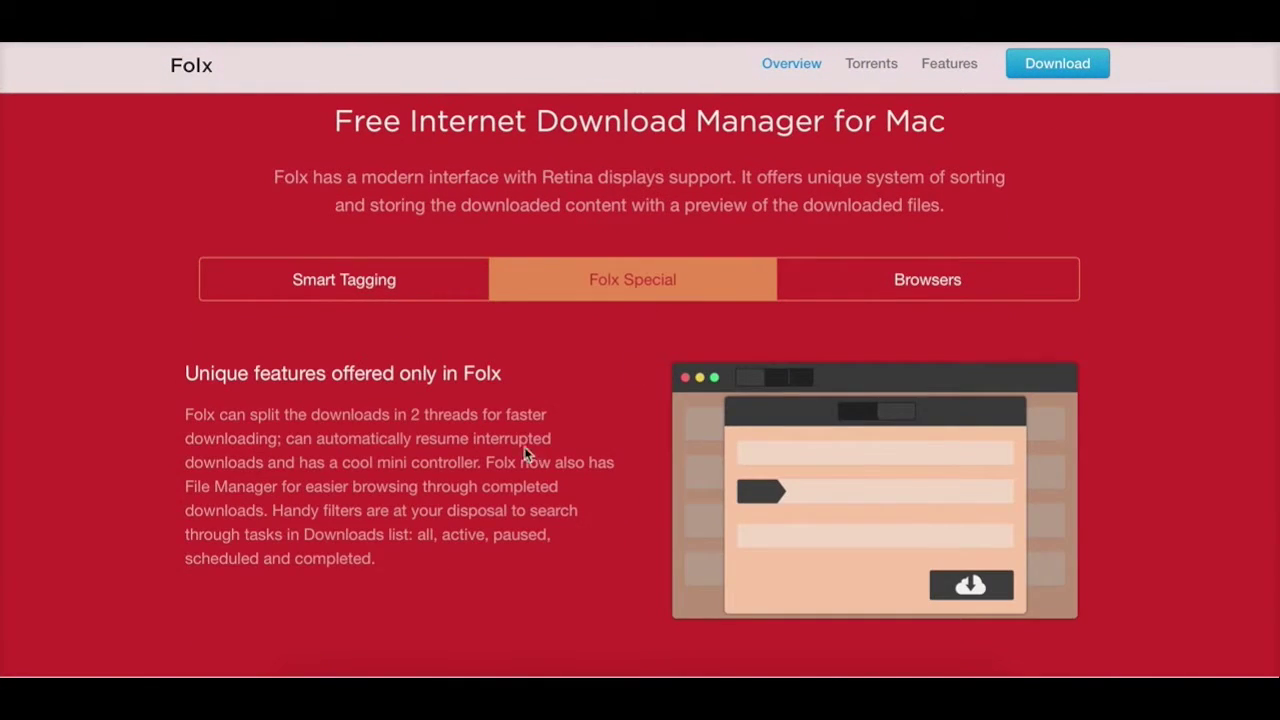
left_click(890, 296)
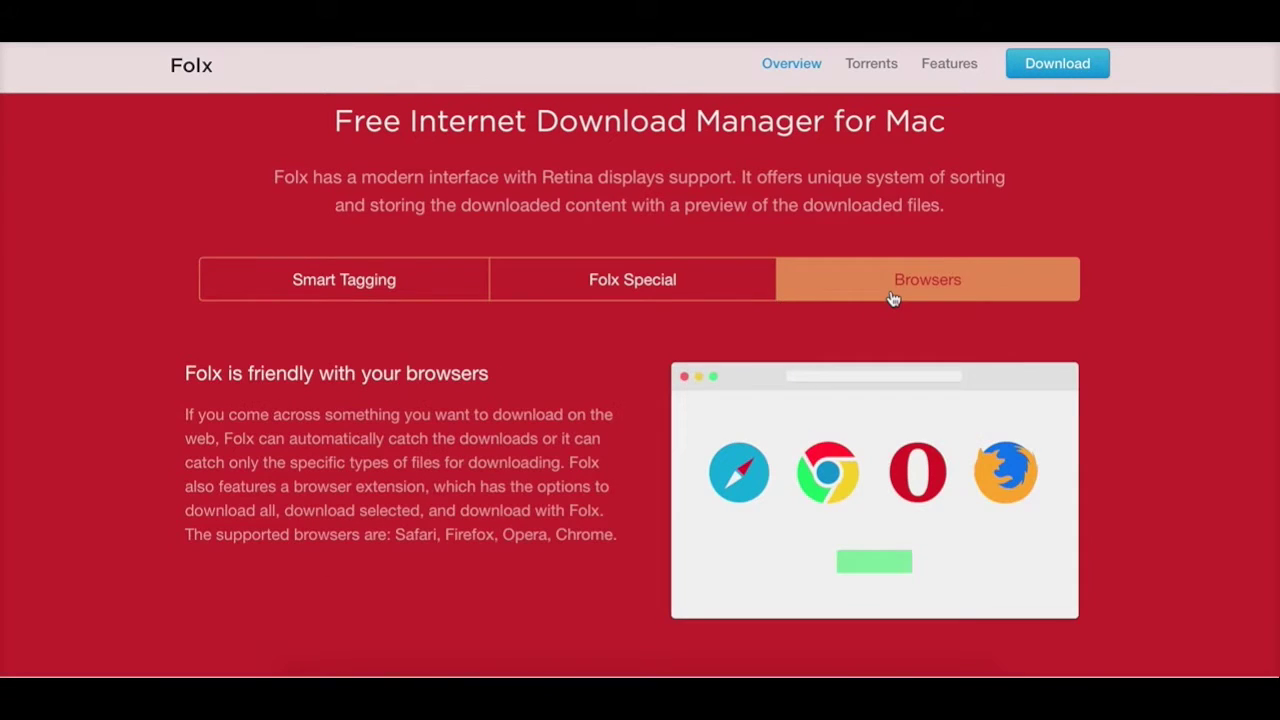
scroll(547, 408, "down", 2)
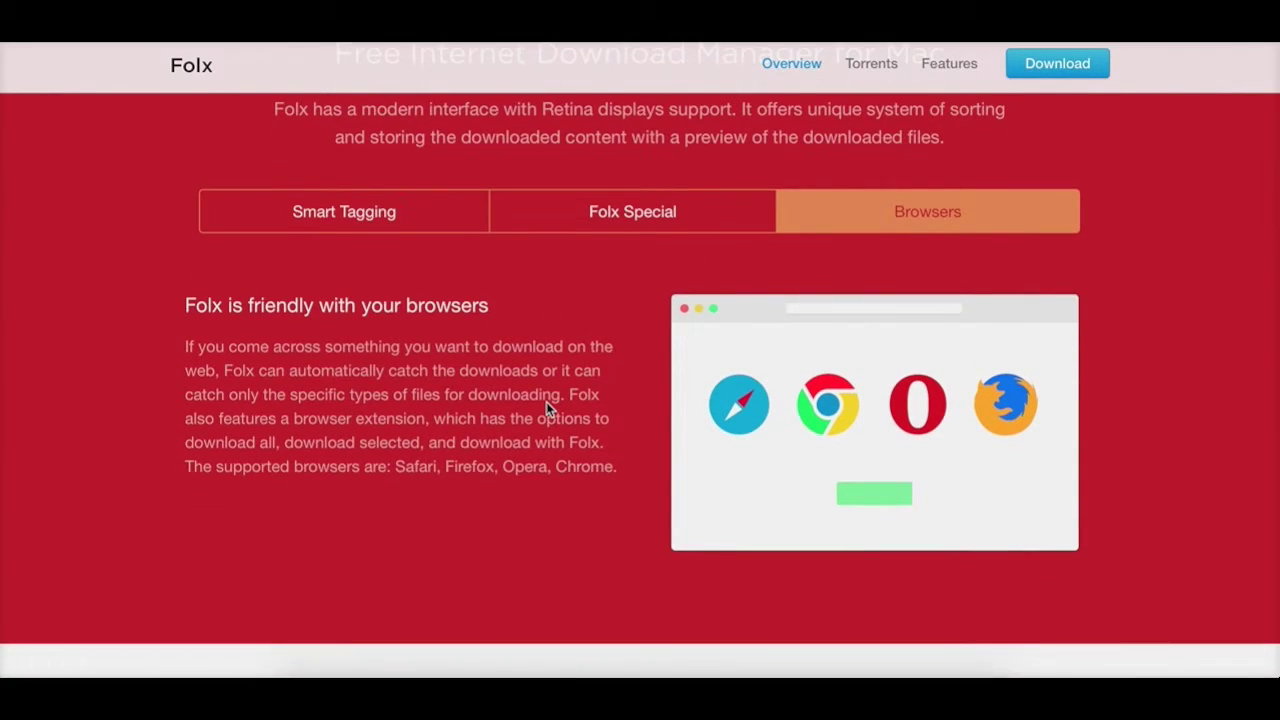
- Examine the torrent section and the Folx Downloader Features section of the product page
scroll(547, 408, "down", 10)
scroll(547, 409, "down", 2)
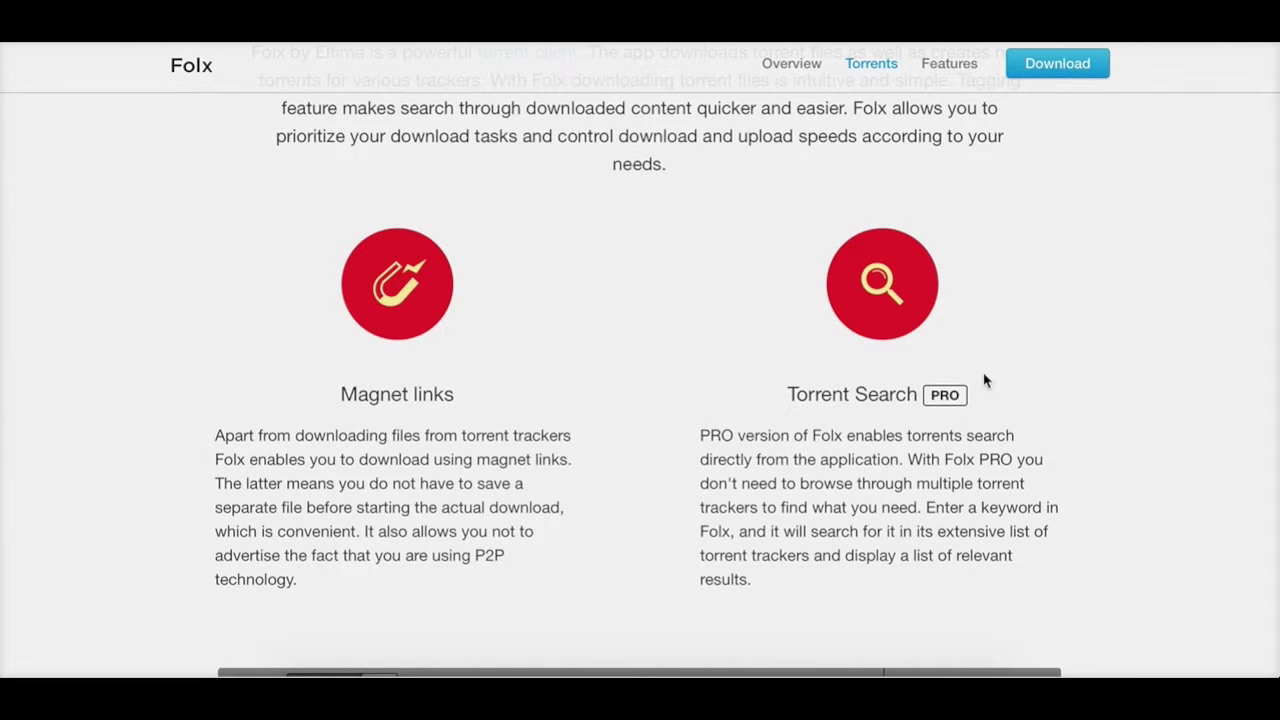
scroll(486, 423, "down", 10)
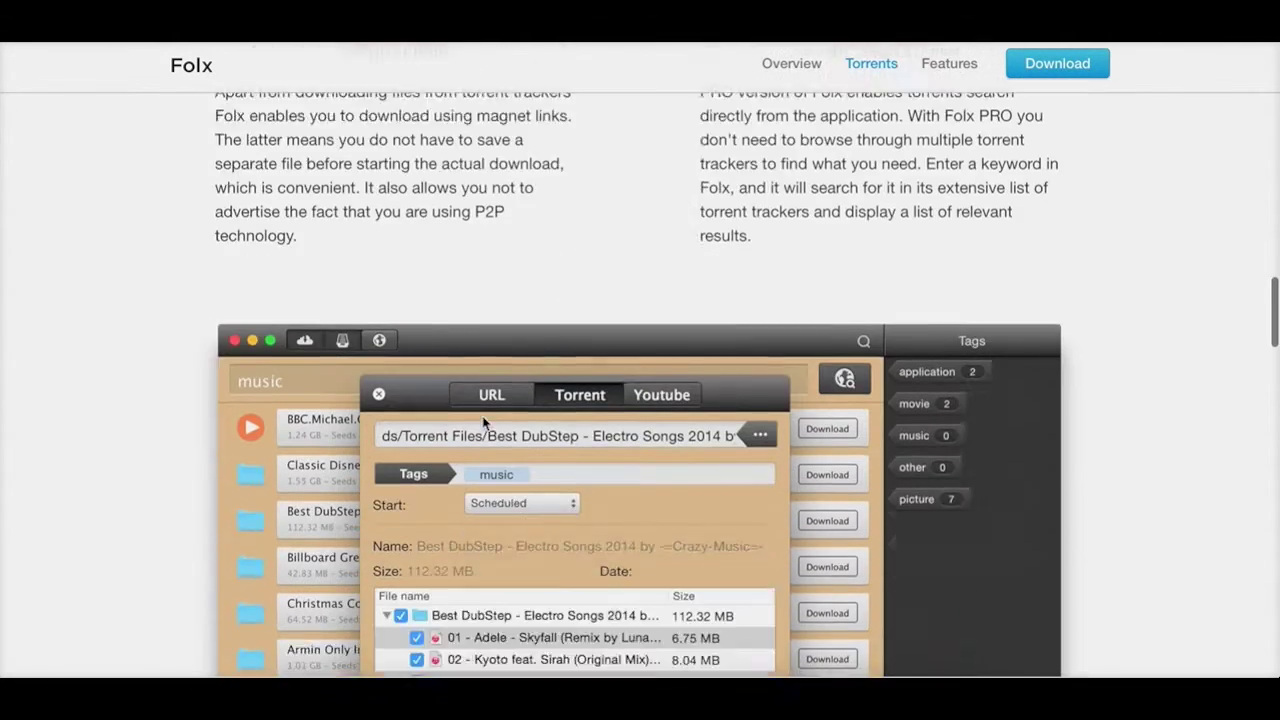
scroll(482, 418, "down", 9)
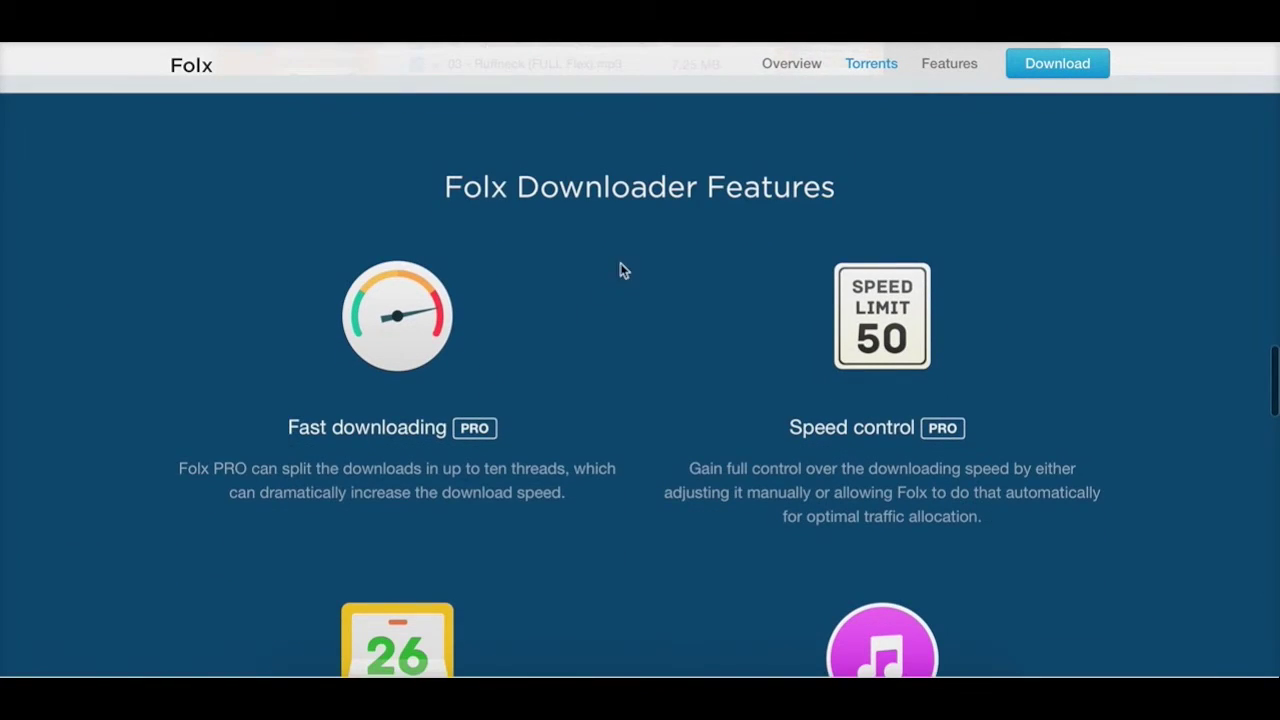
scroll(619, 292, "down", 1)
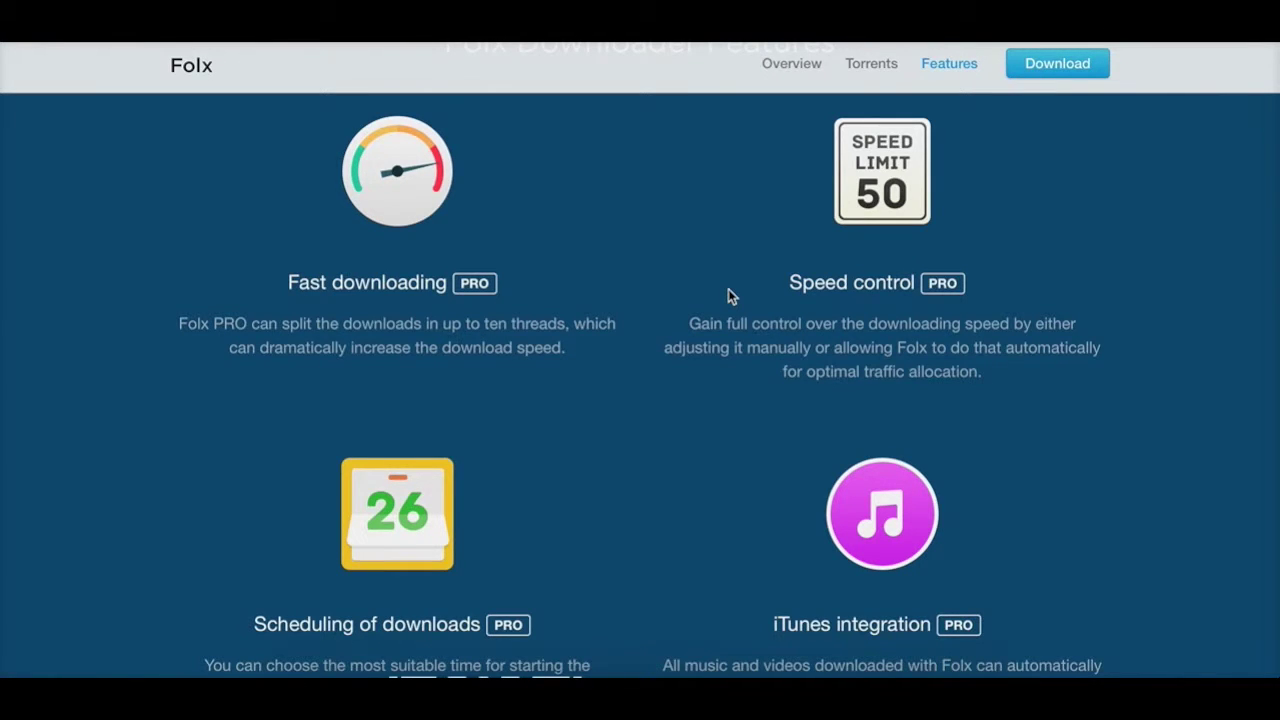
scroll(728, 290, "down", 4)
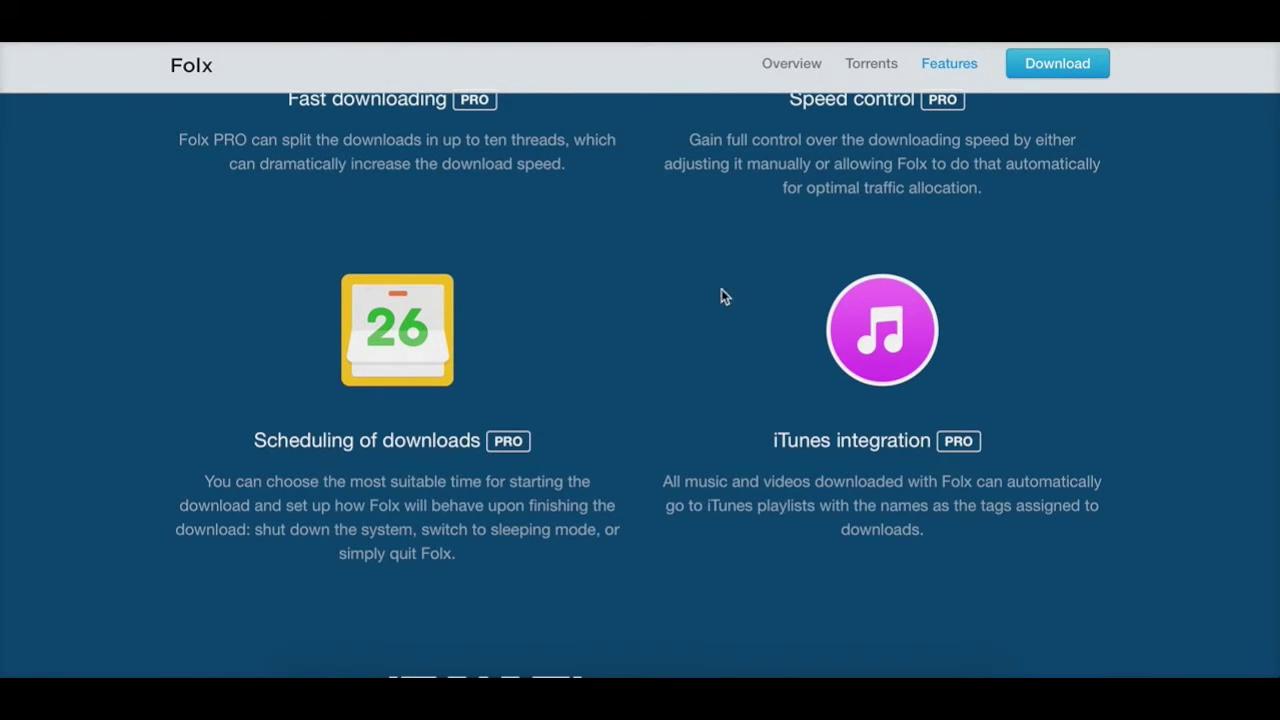
scroll(492, 447, "down", 2)
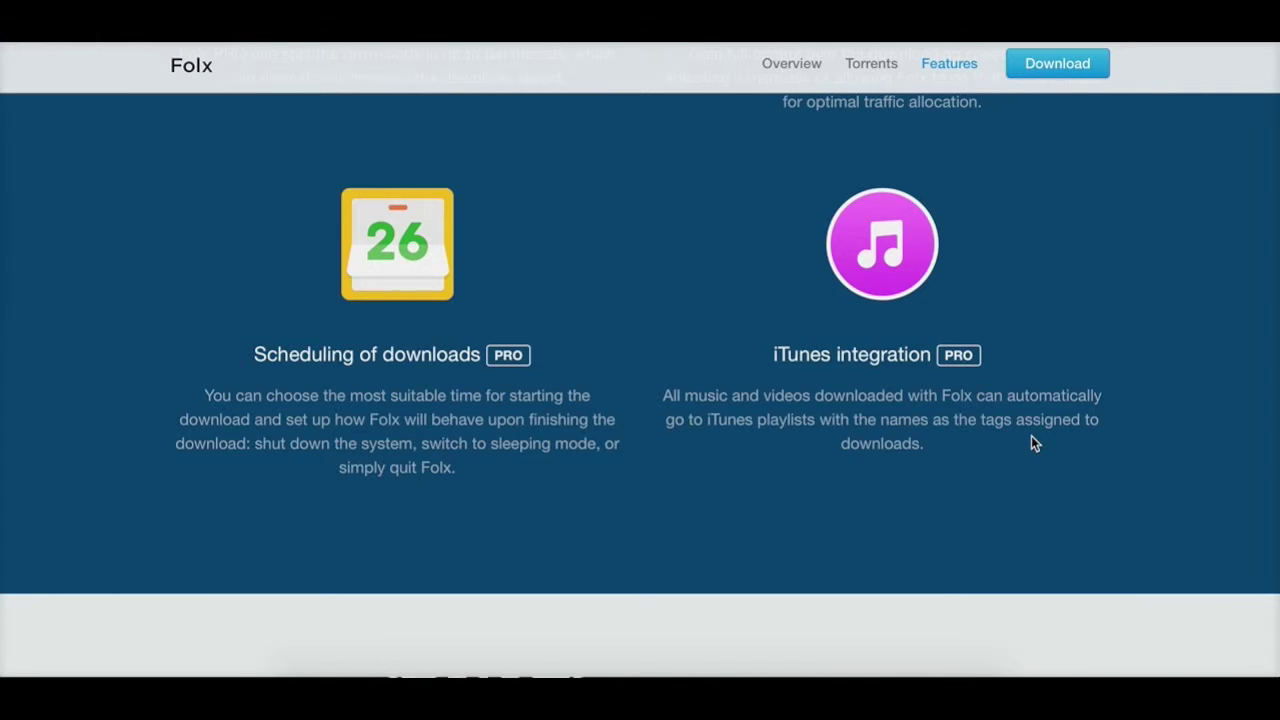
- Examine the feature table comparing the FREE and PRO versions of Folx
scroll(1034, 443, "down", 5)
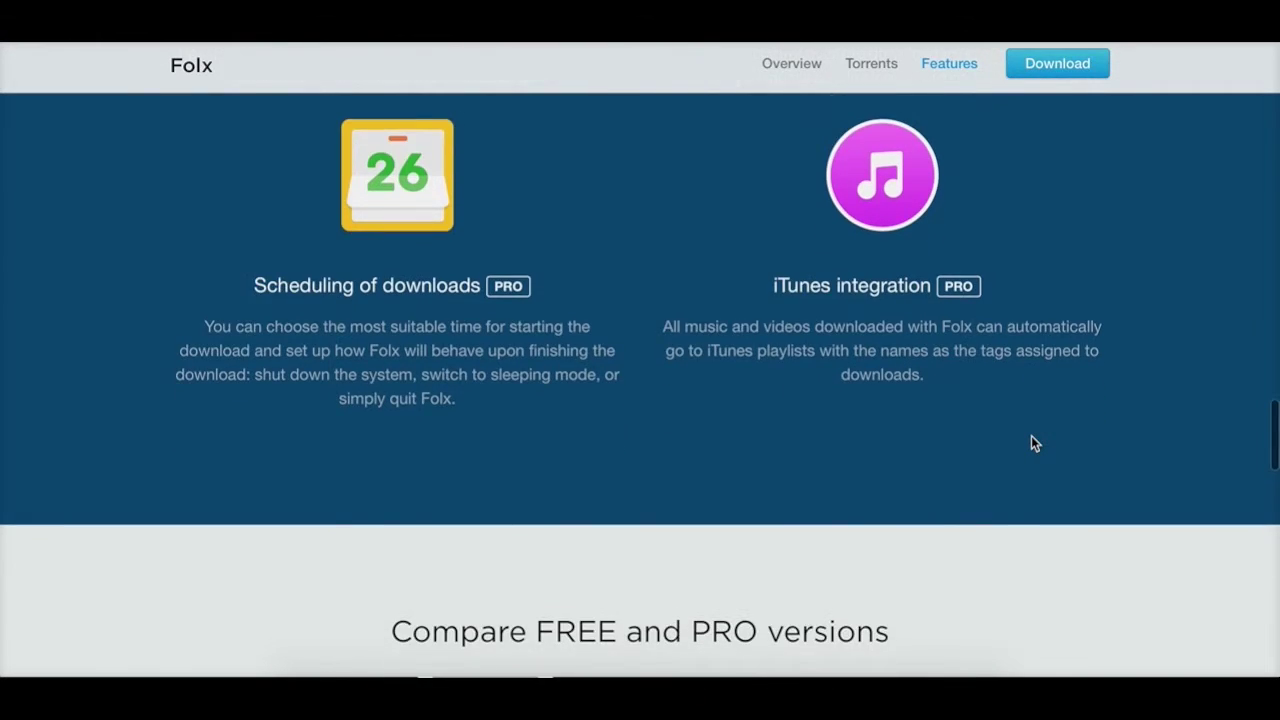
scroll(1034, 443, "down", 3)
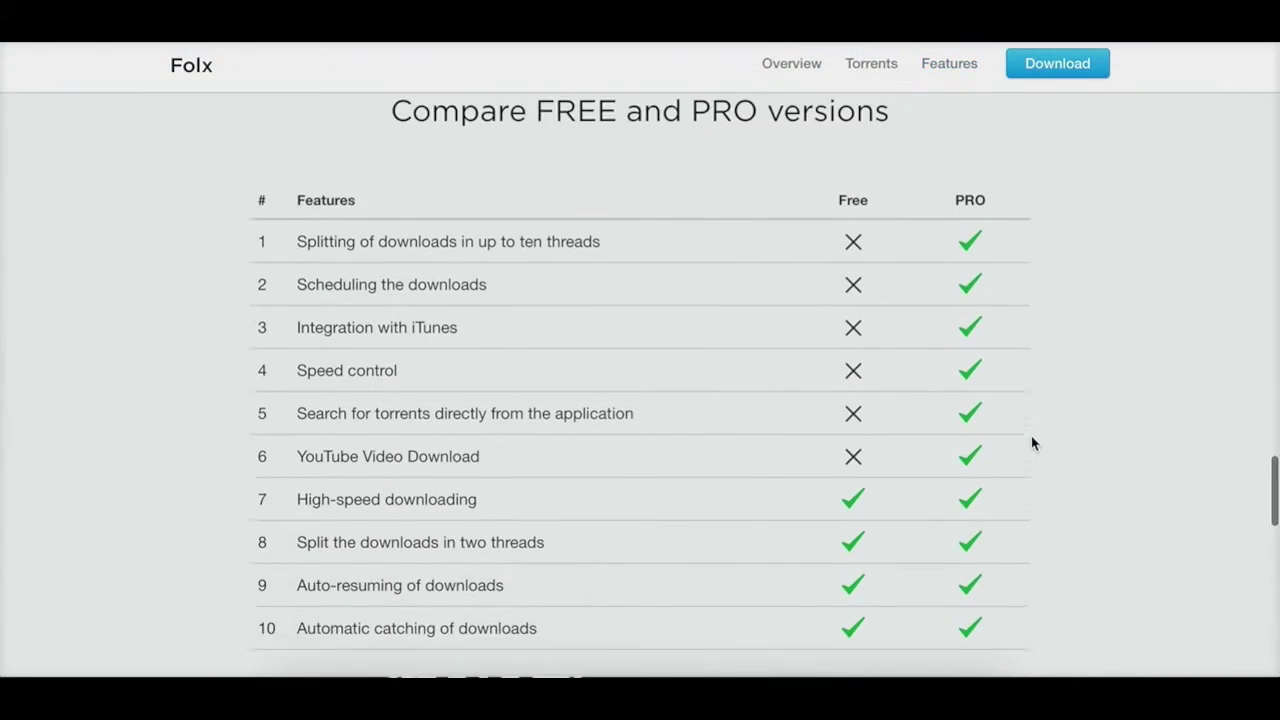
scroll(1034, 443, "up", 1)
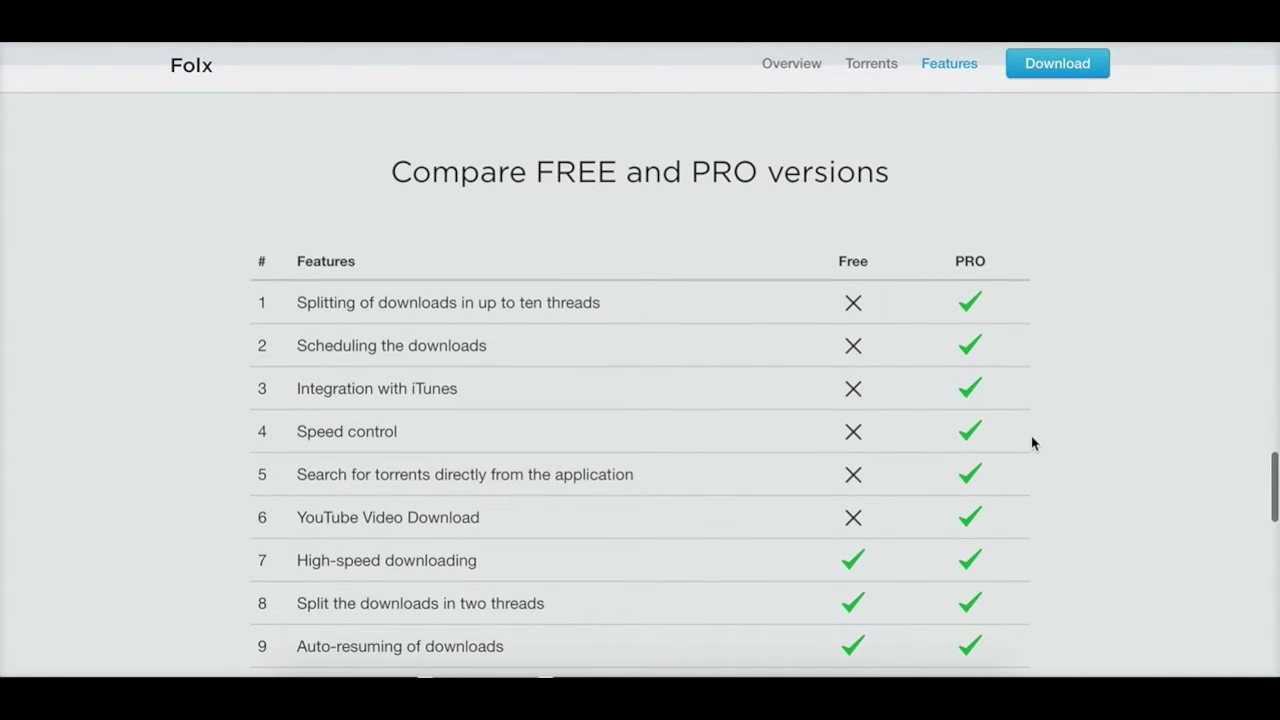
scroll(1034, 443, "down", 2)
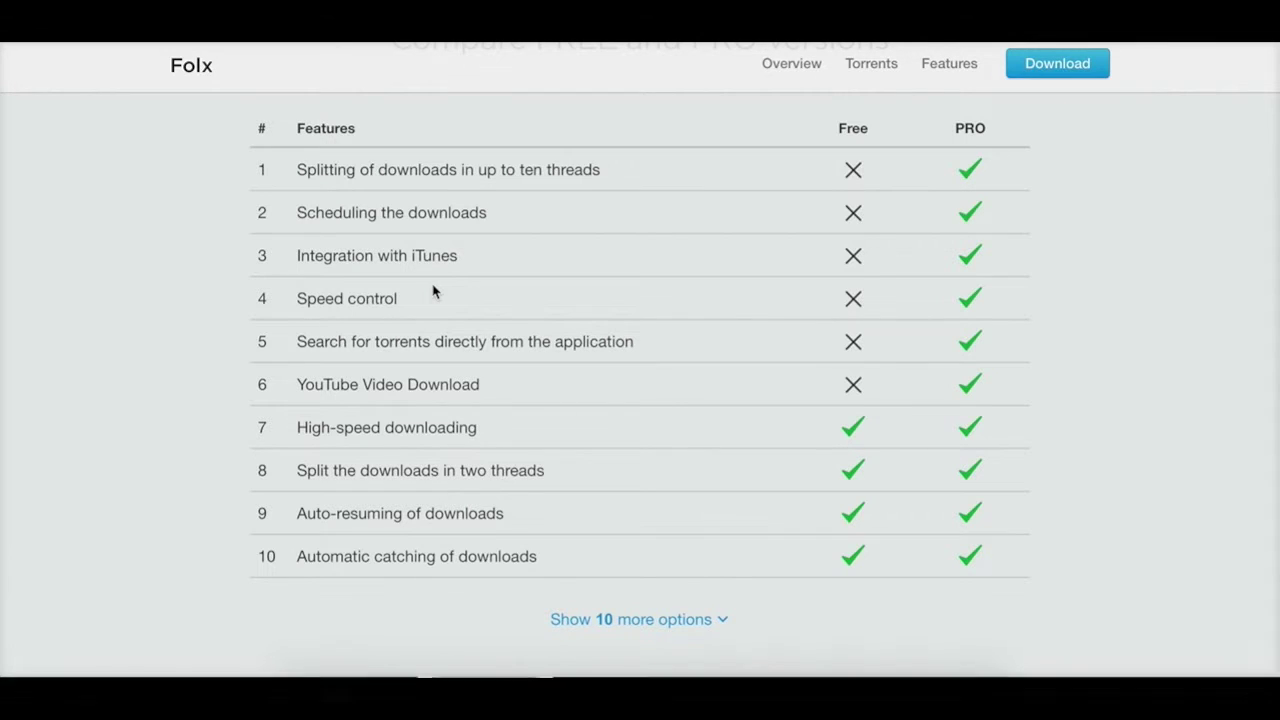
left_click_drag(371, 341, 420, 384)
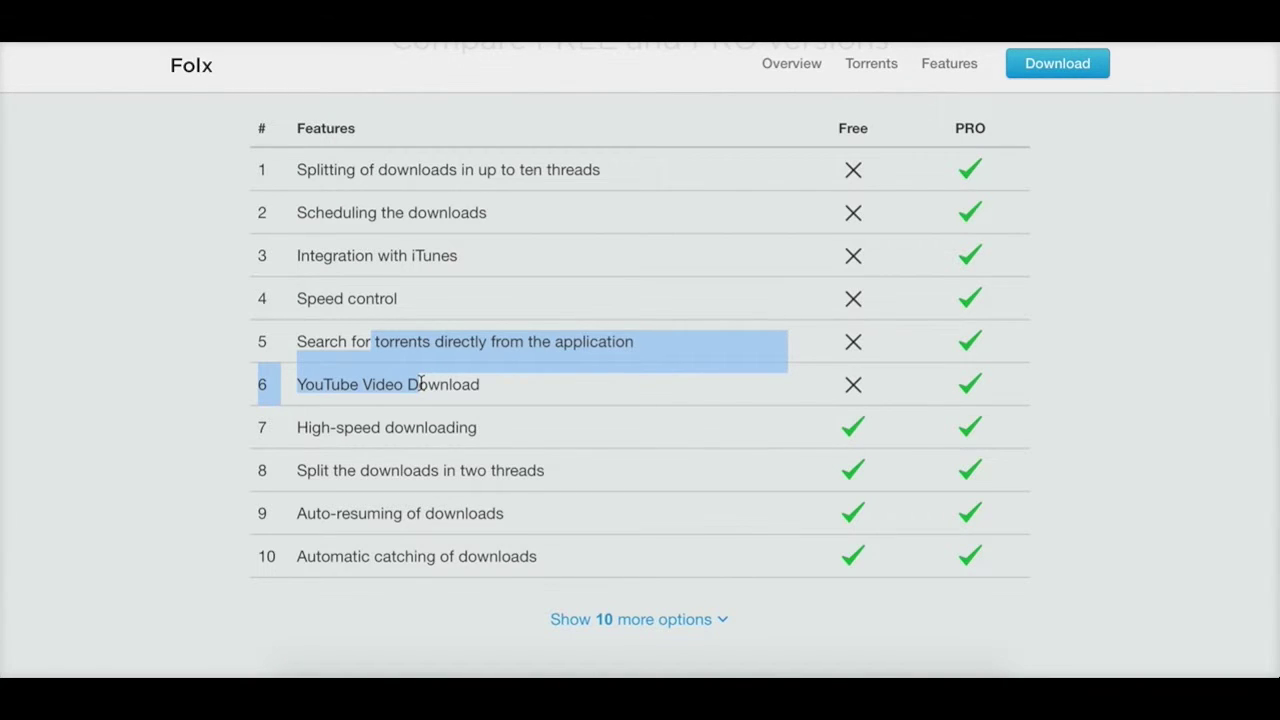
scroll(420, 384, "down", 2)
left_click(336, 353)
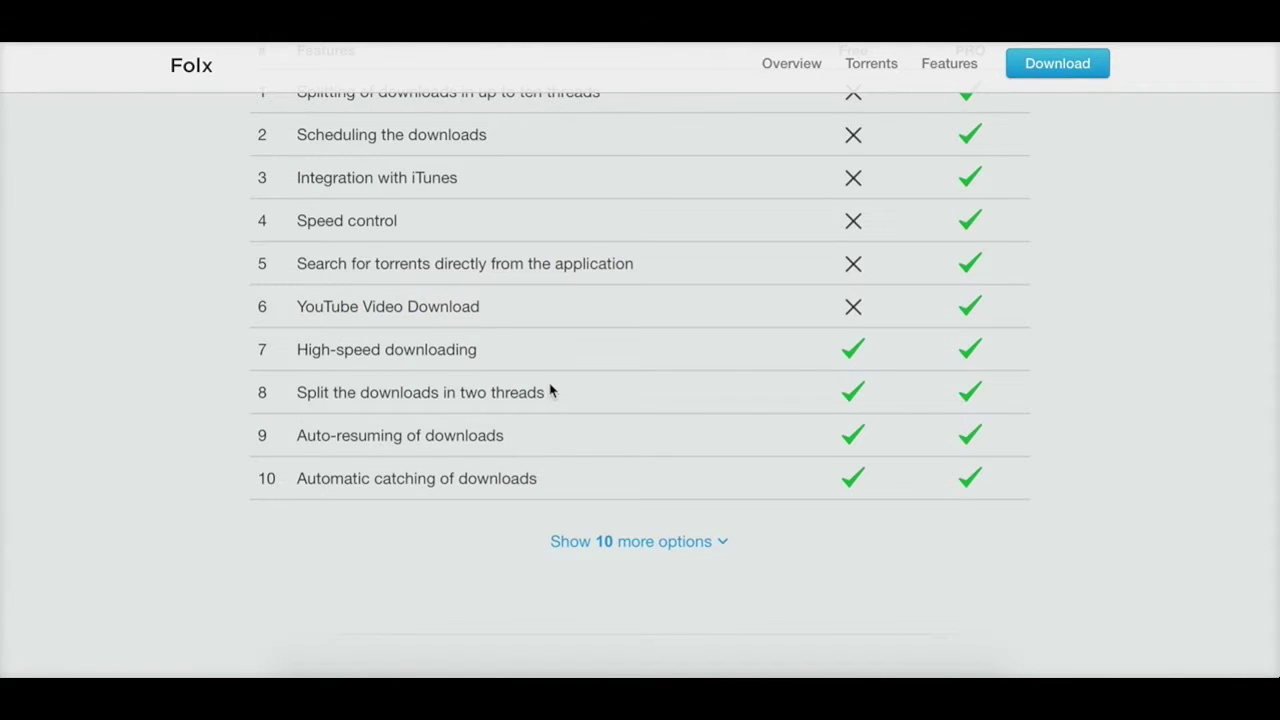
scroll(551, 391, "up", 1)
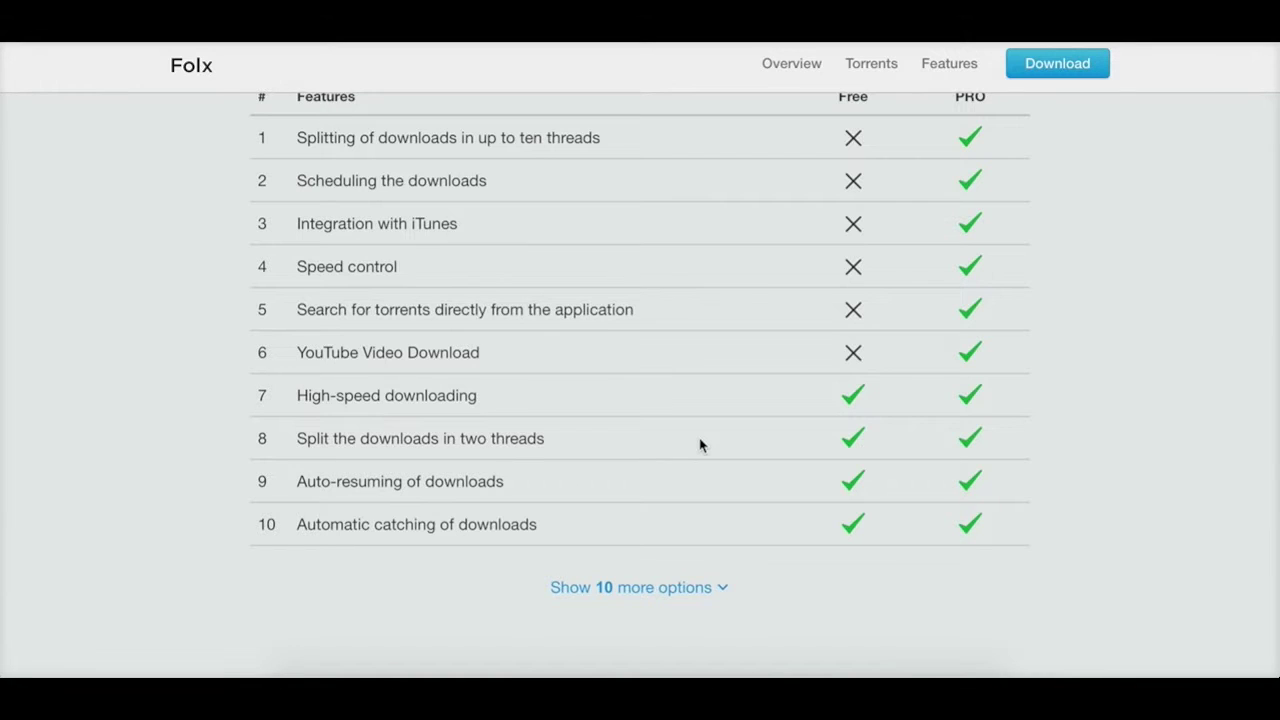
scroll(700, 445, "down", 2)
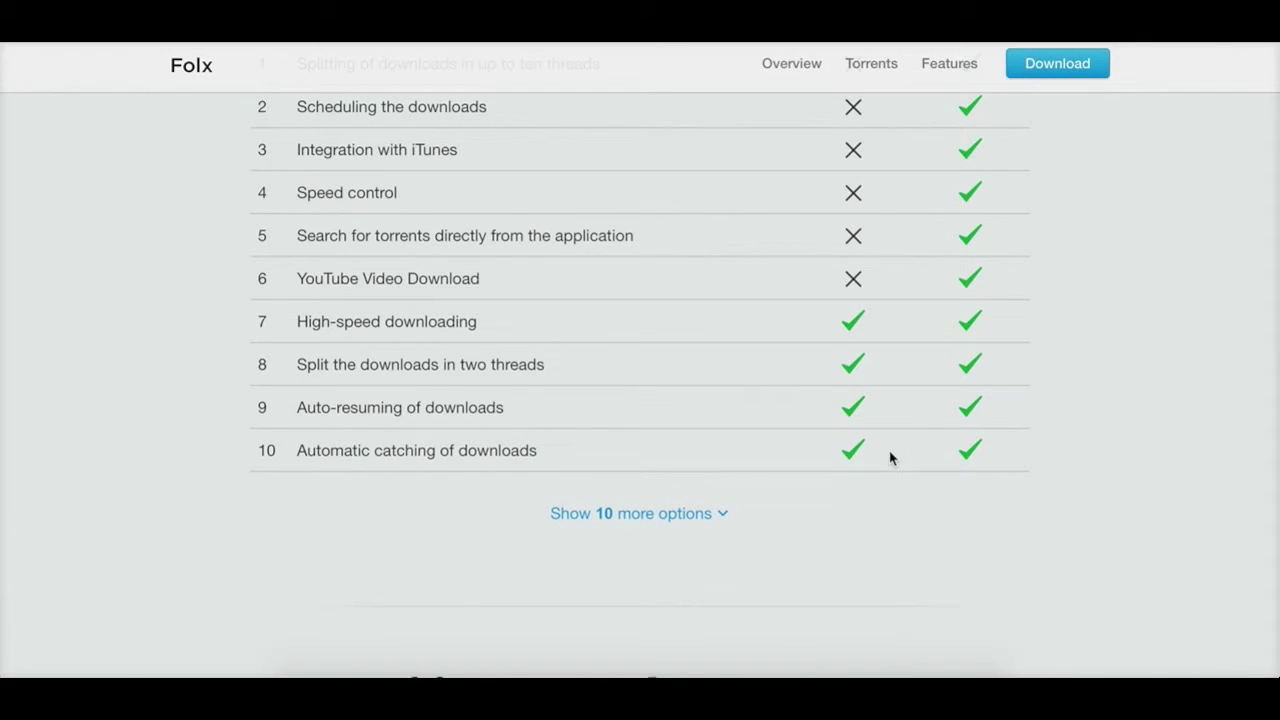
- Expand the FREE and PRO comparison to show 10 more options and review the added rows
left_click(716, 514)
scroll(714, 388, "down", 5)
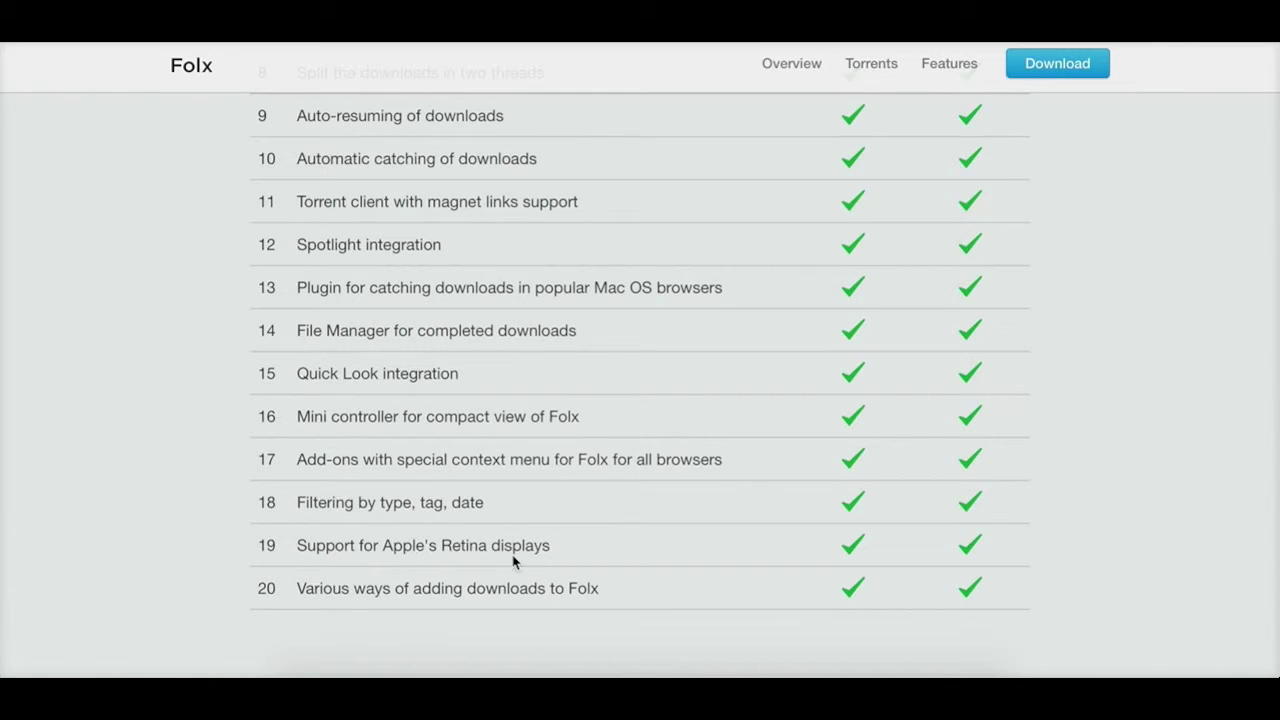
scroll(515, 561, "down", 2)
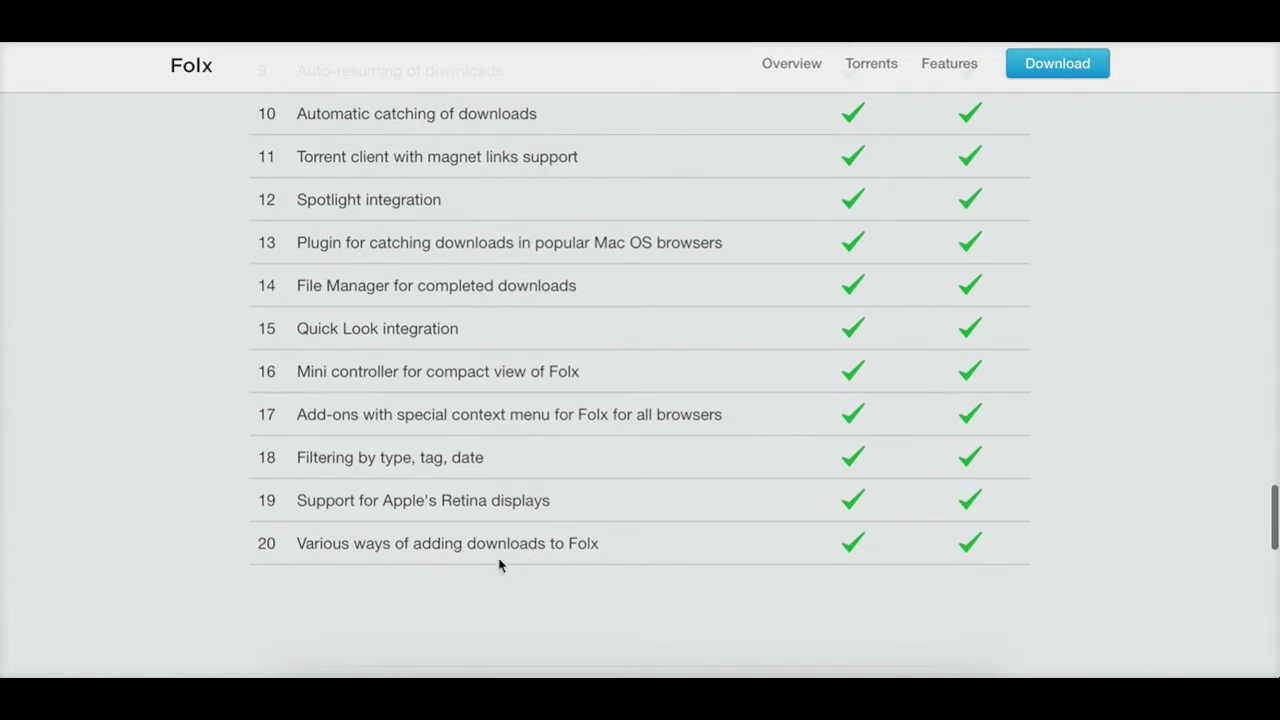
- View the customer reviews and the Folx 4 for Mac download and purchase section, and switch back to Folx
scroll(530, 565, "down", 10)
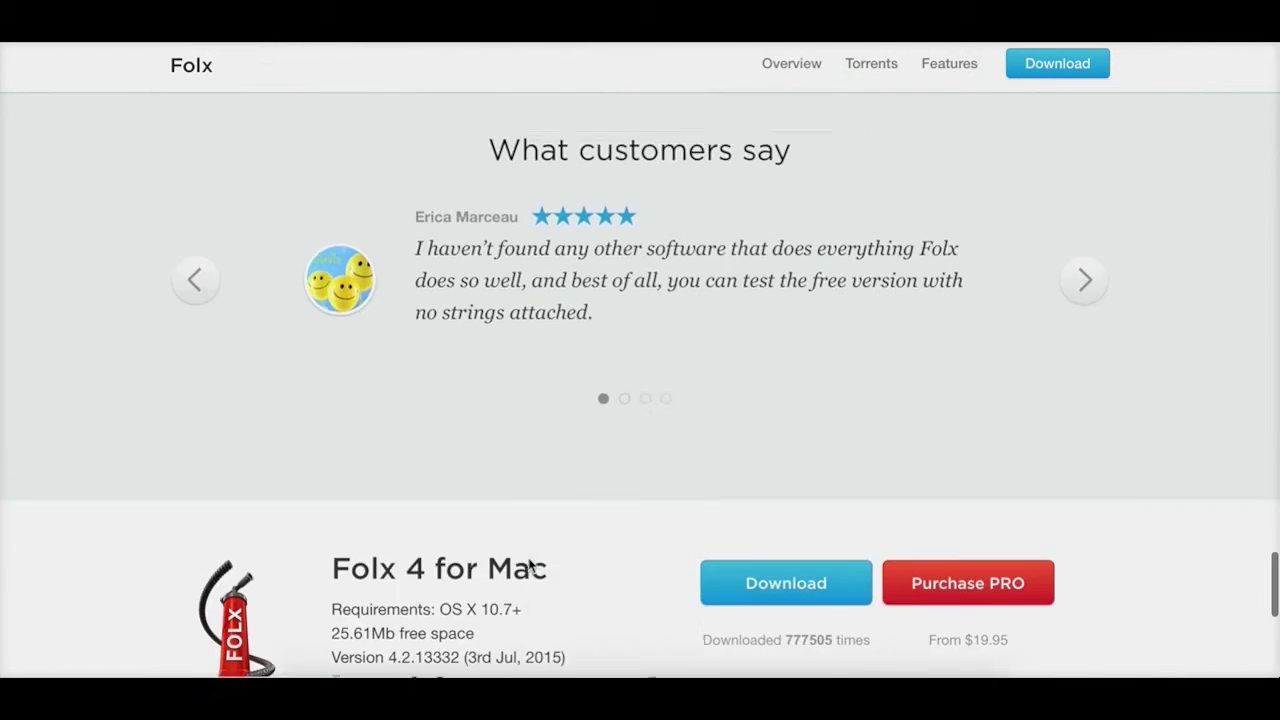
scroll(530, 565, "up", 3)
scroll(530, 566, "down", 1)
scroll(586, 500, "down", 5)
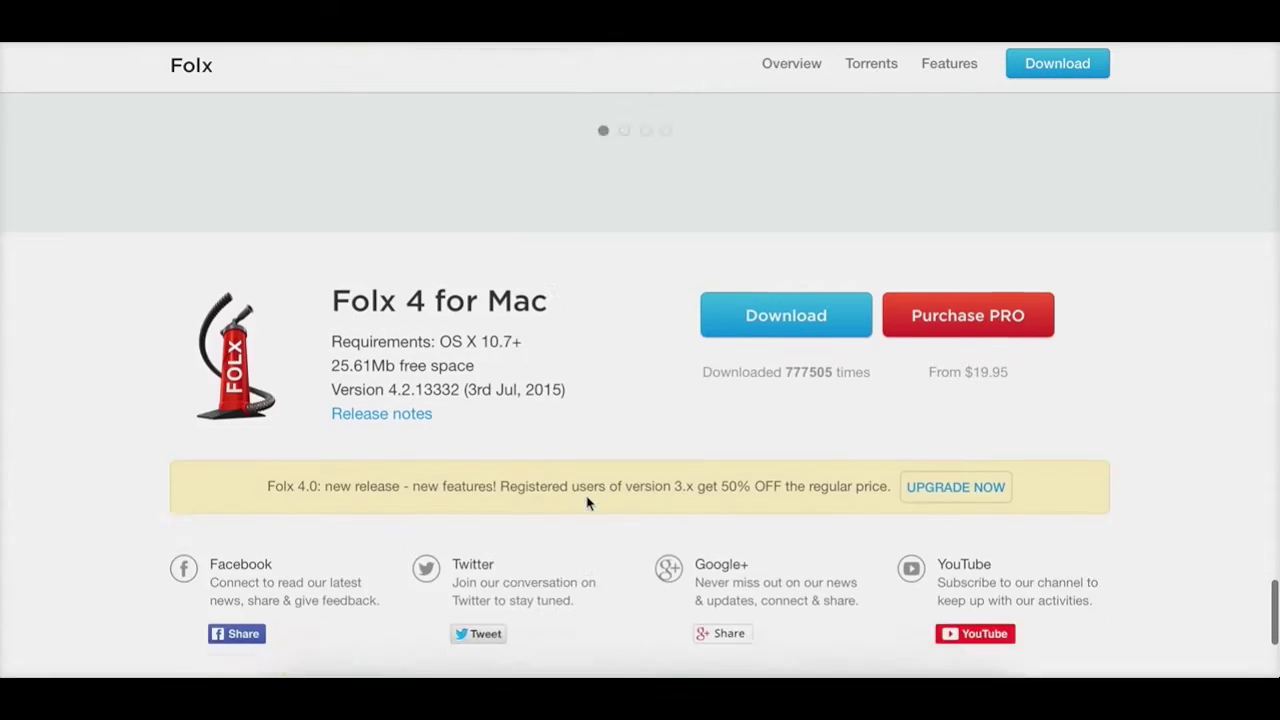
scroll(587, 503, "up", 1)
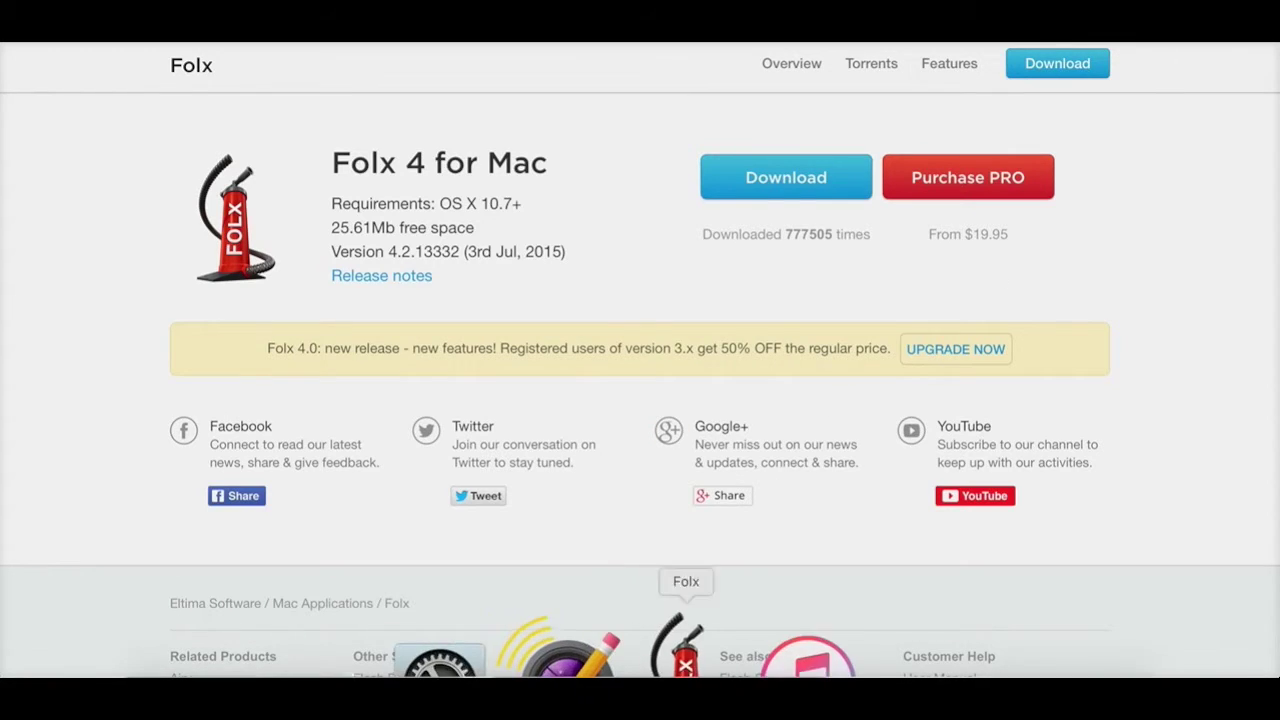
left_click(680, 655)
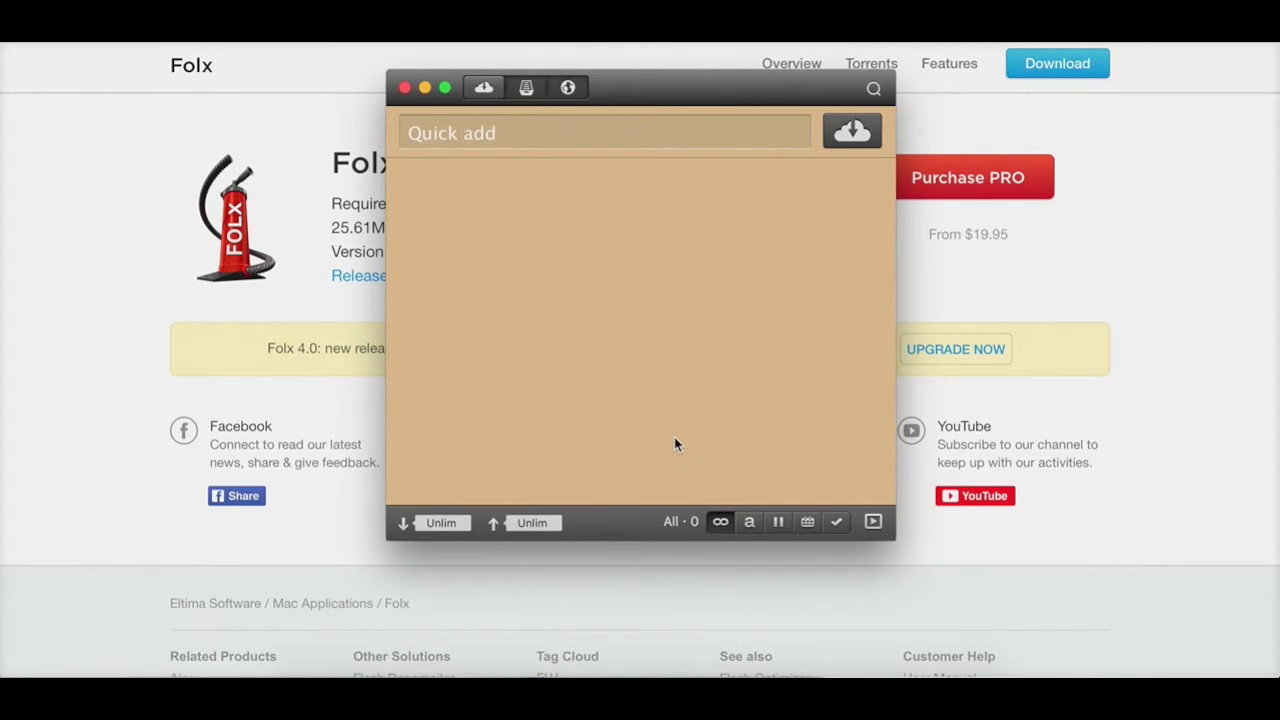